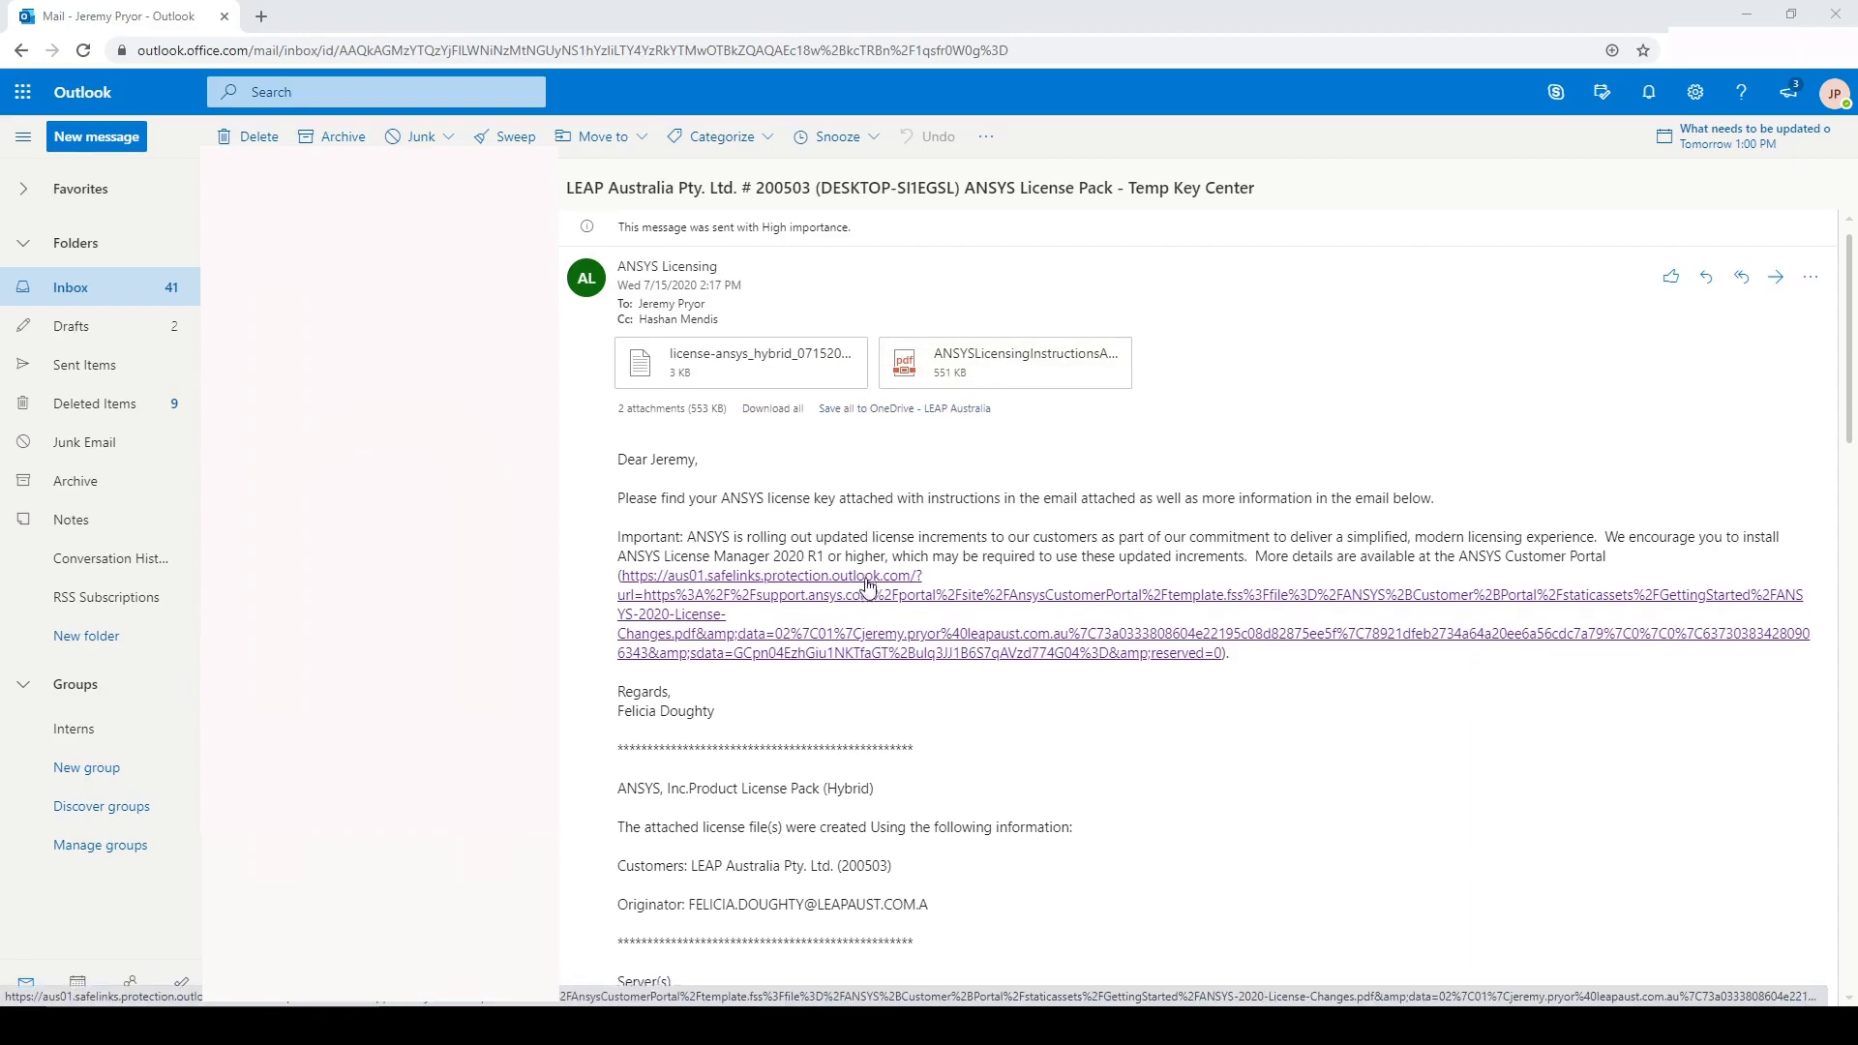
- Look over the customer number shown on the Mechanical Pro and SpaceClaim product lines
scroll(842, 600, down, 4)
drag(1103, 792, 1181, 809)
click(891, 824)
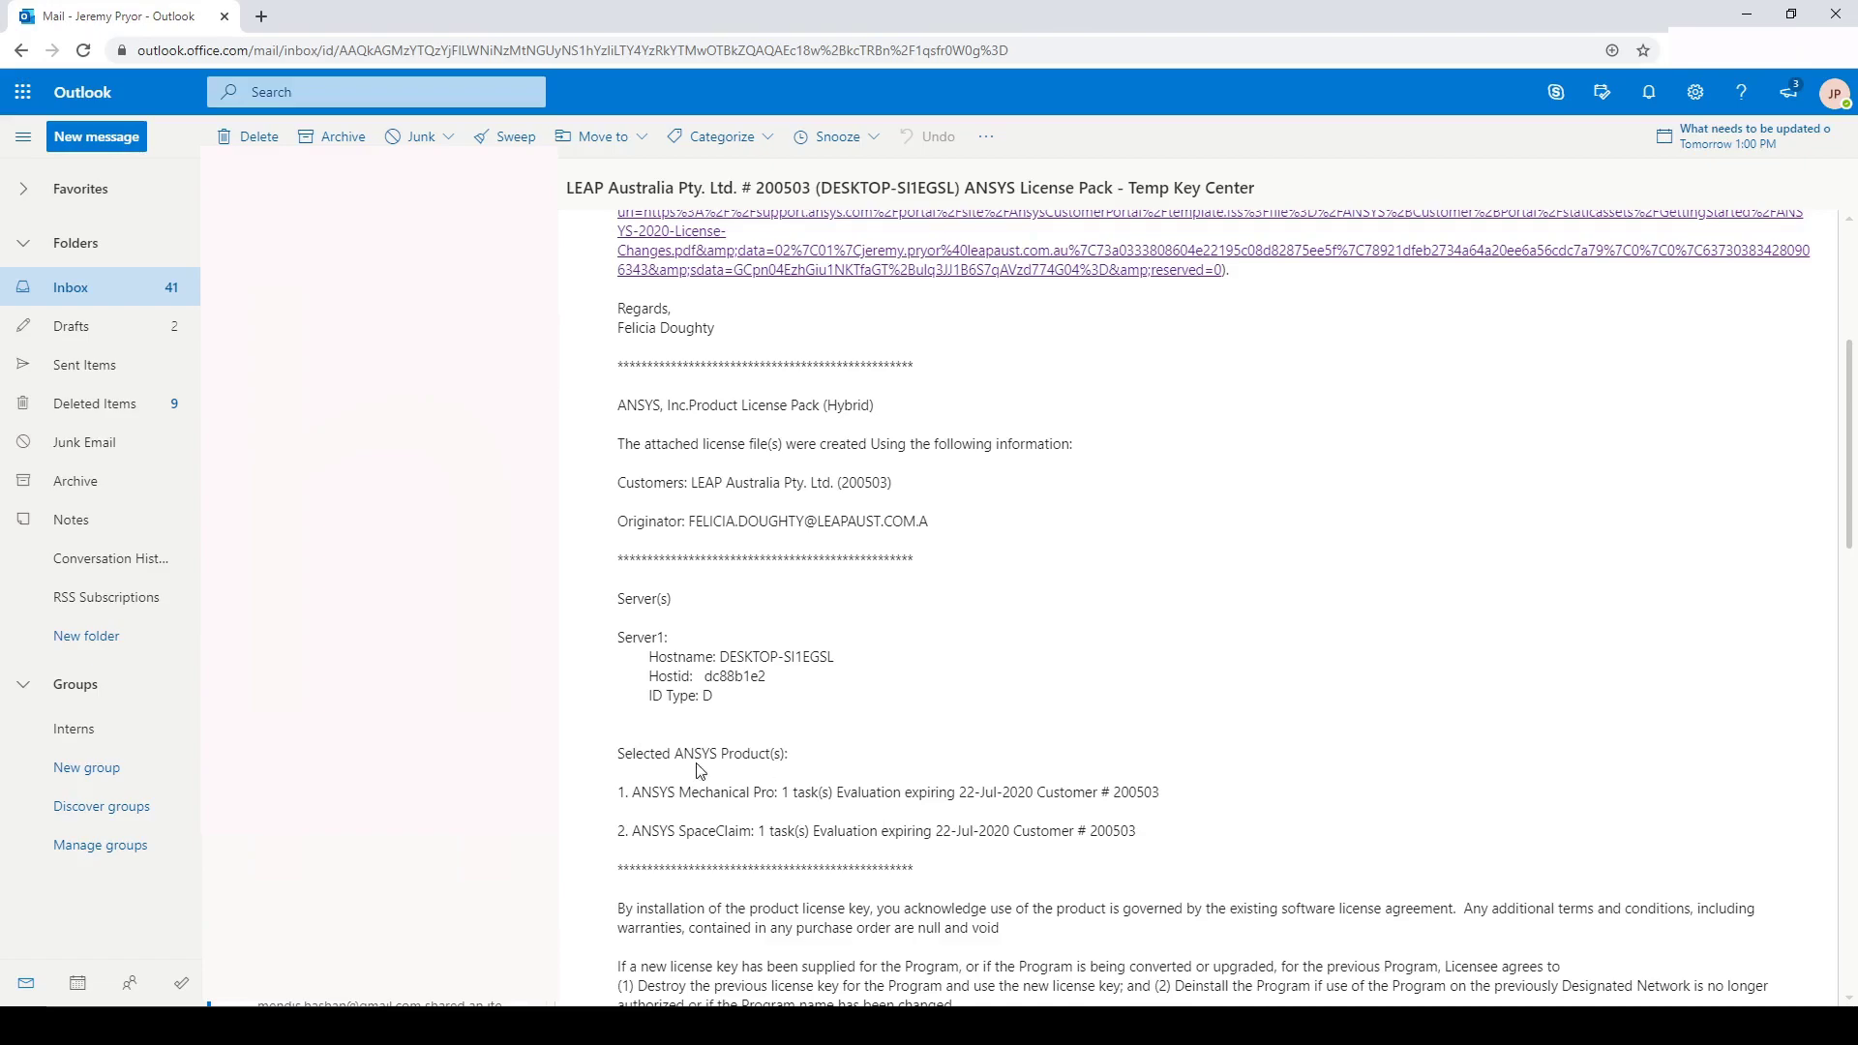
drag(642, 830, 1165, 791)
click(1166, 832)
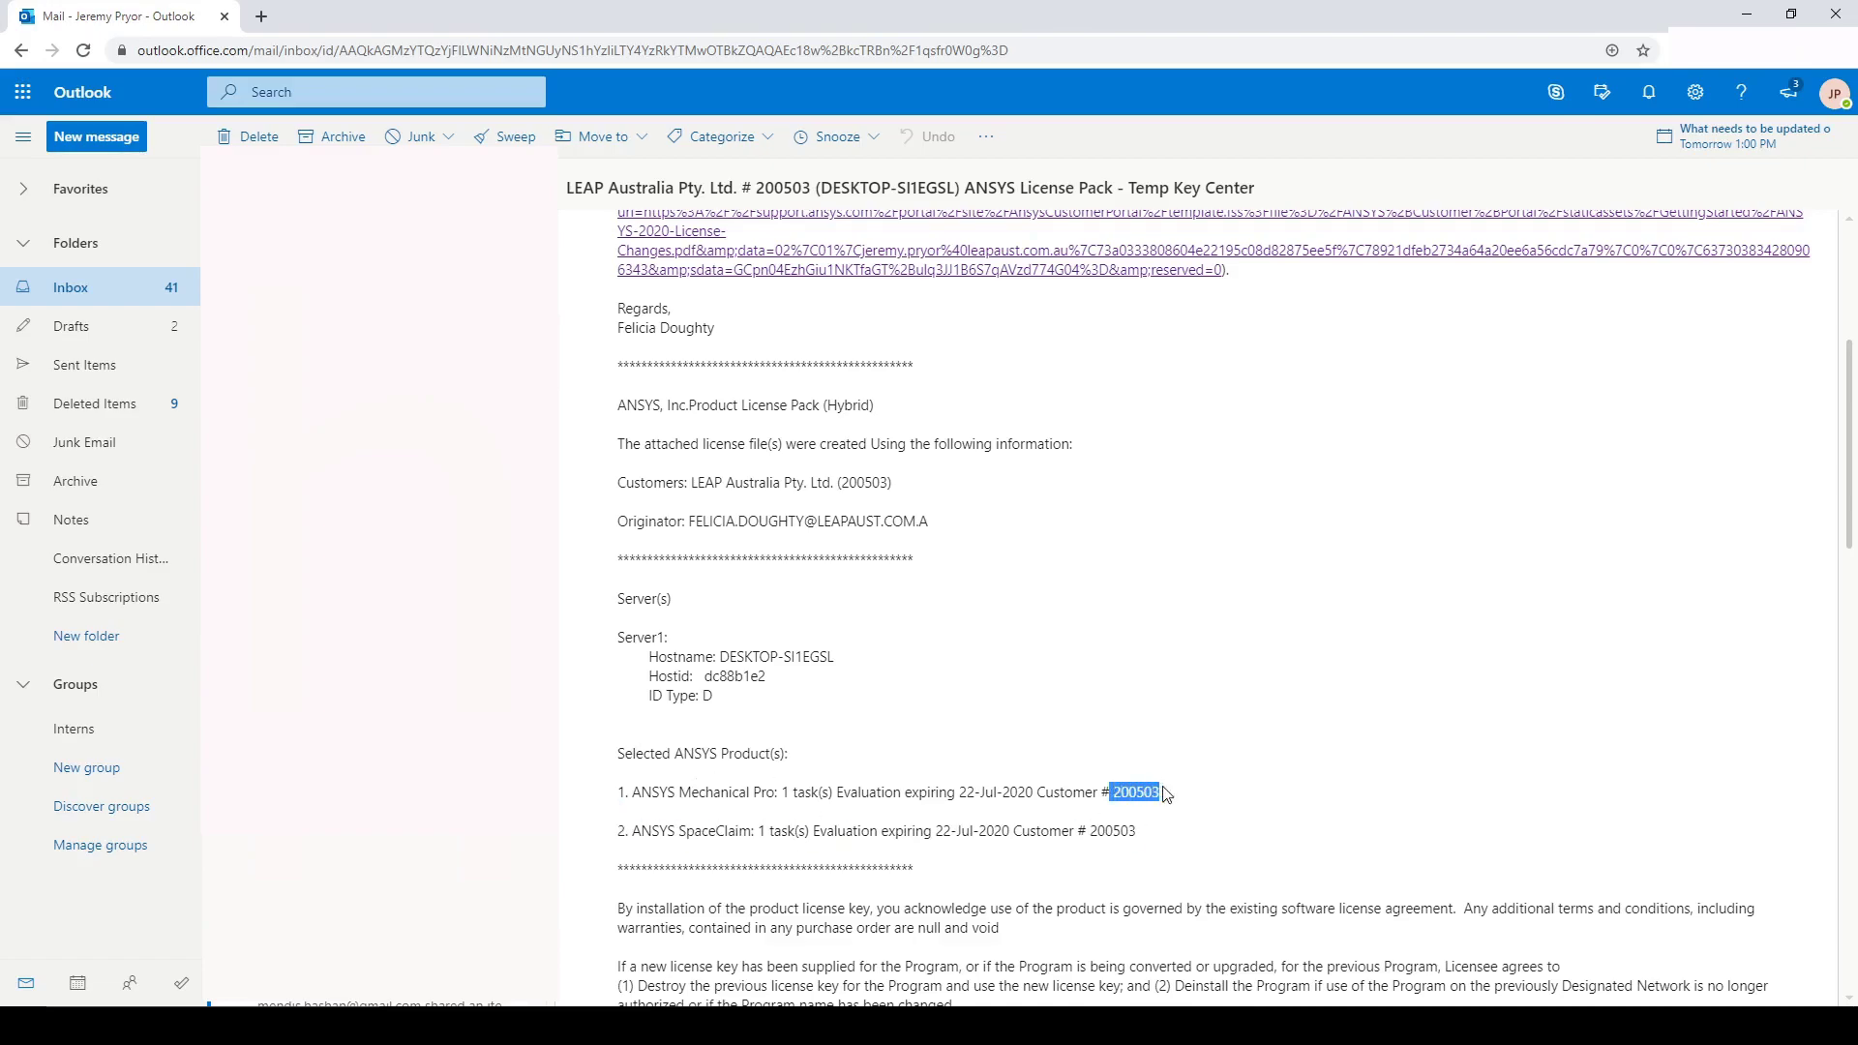
click(1203, 677)
scroll(1203, 679, up, 3)
scroll(1215, 735, up, 1)
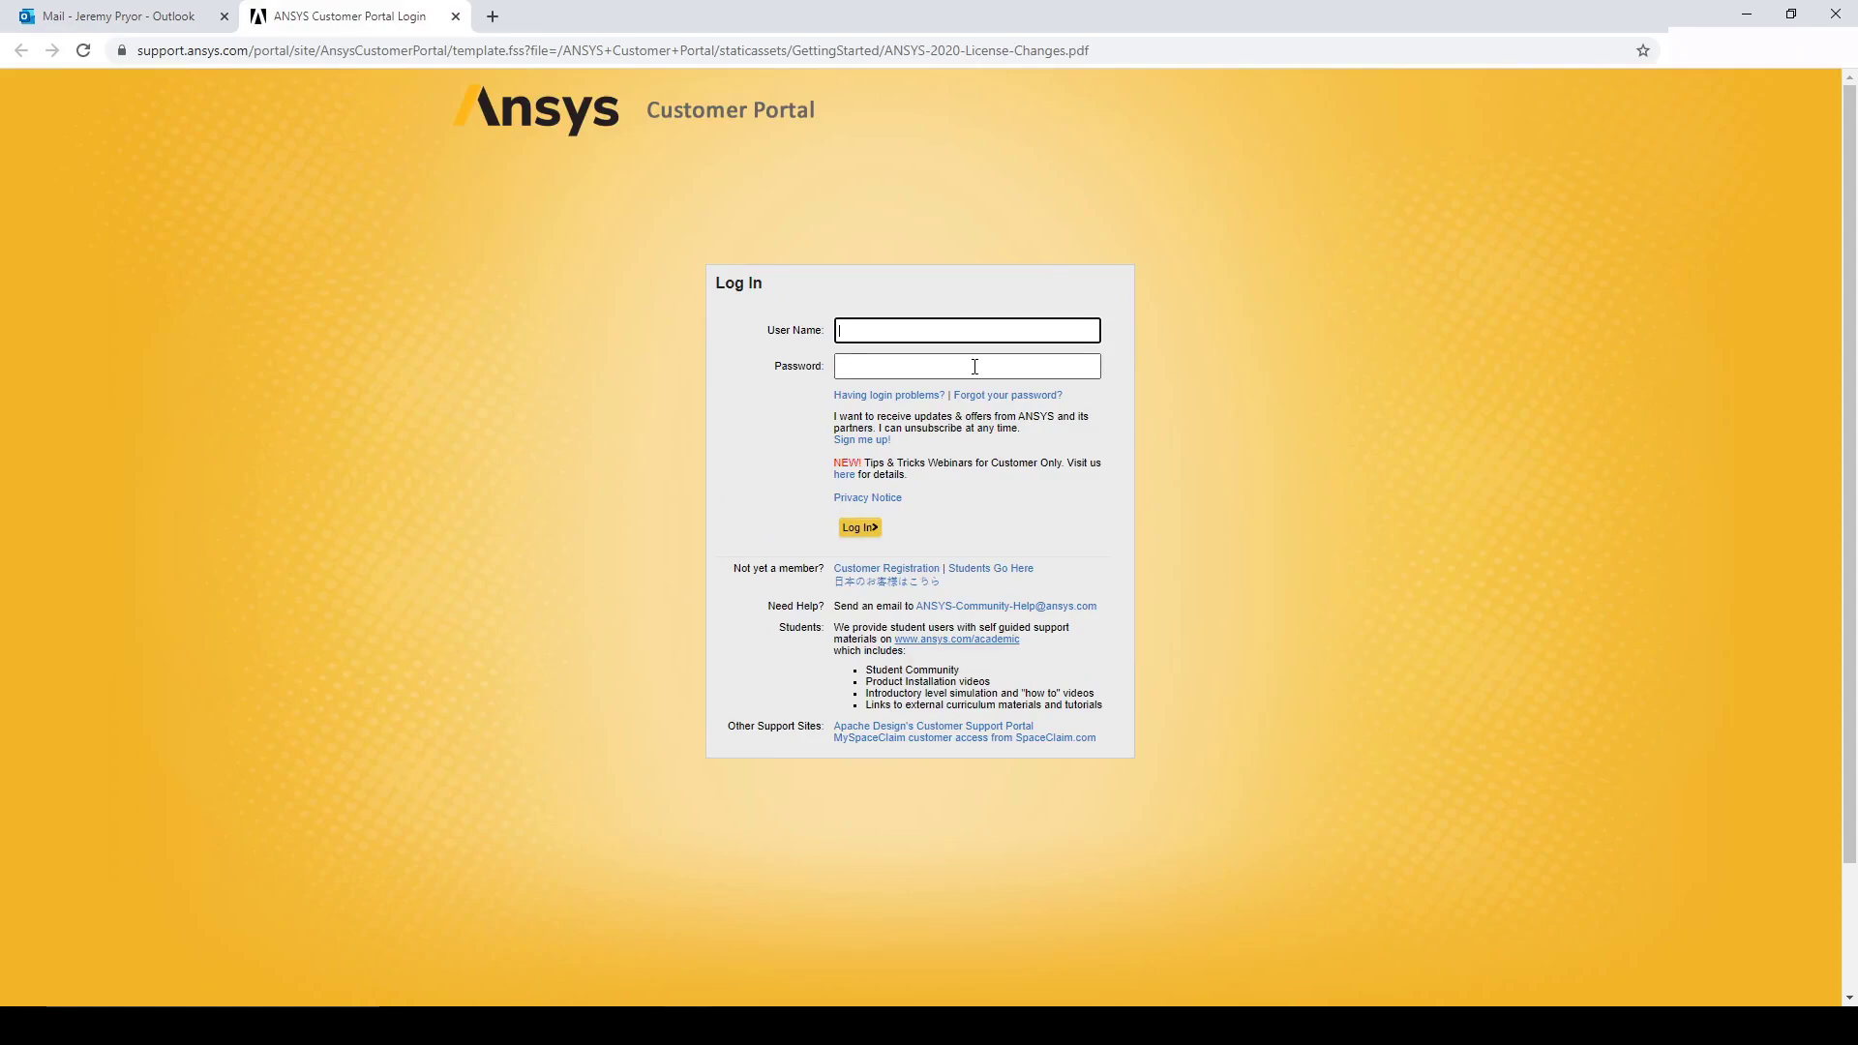
- Open the Customer Registration form and look through its email, job title, company and account number fields
click(915, 571)
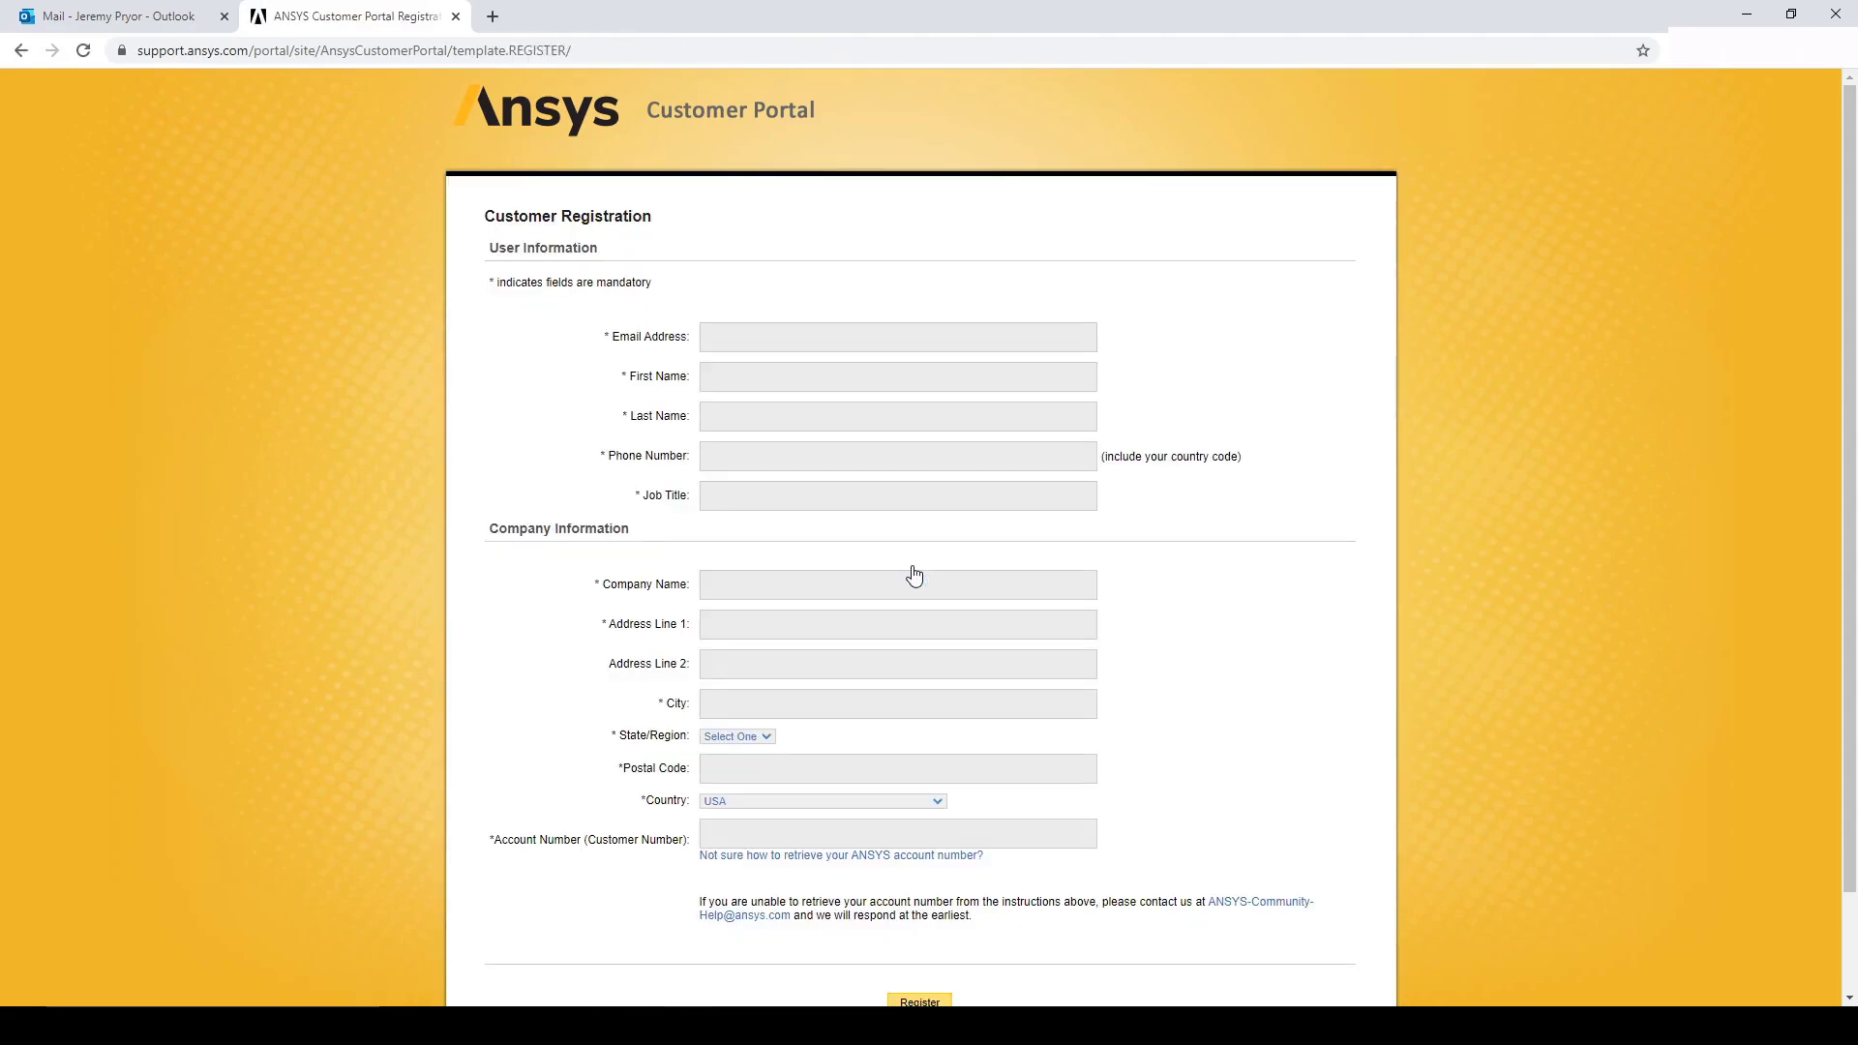
click(829, 343)
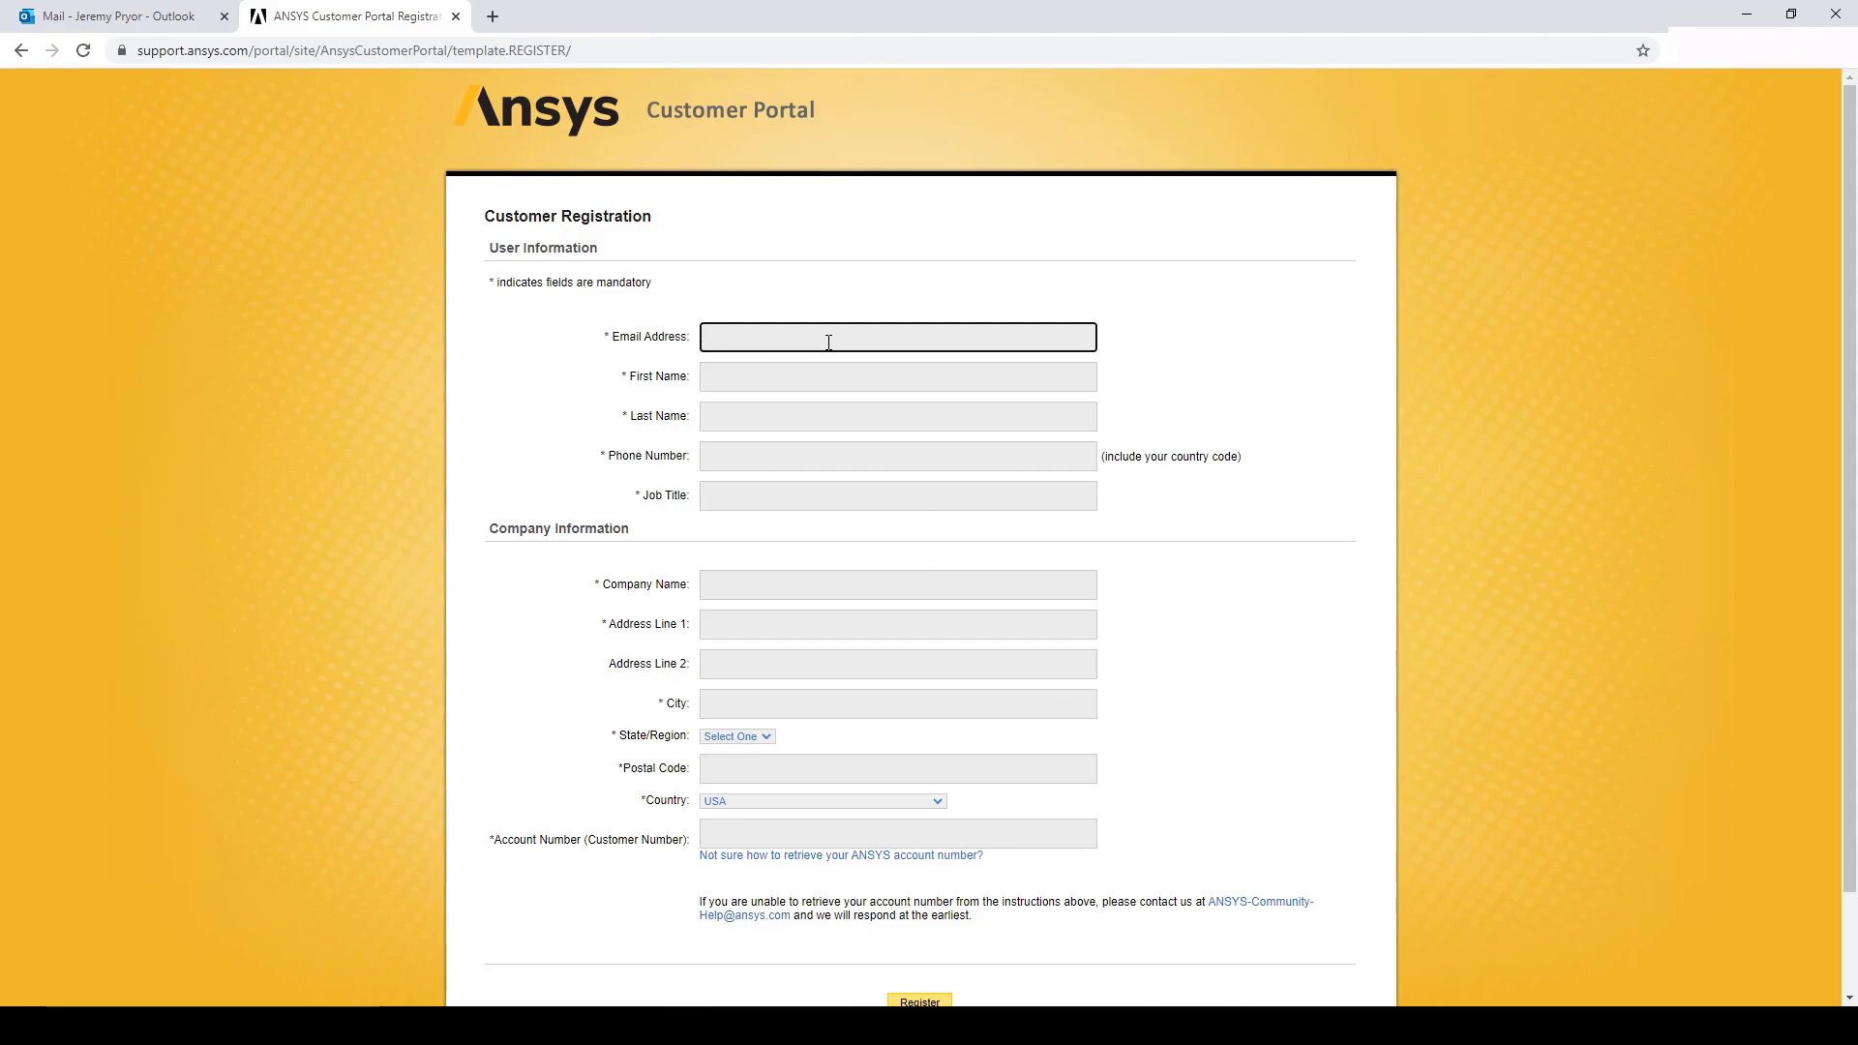
click(808, 502)
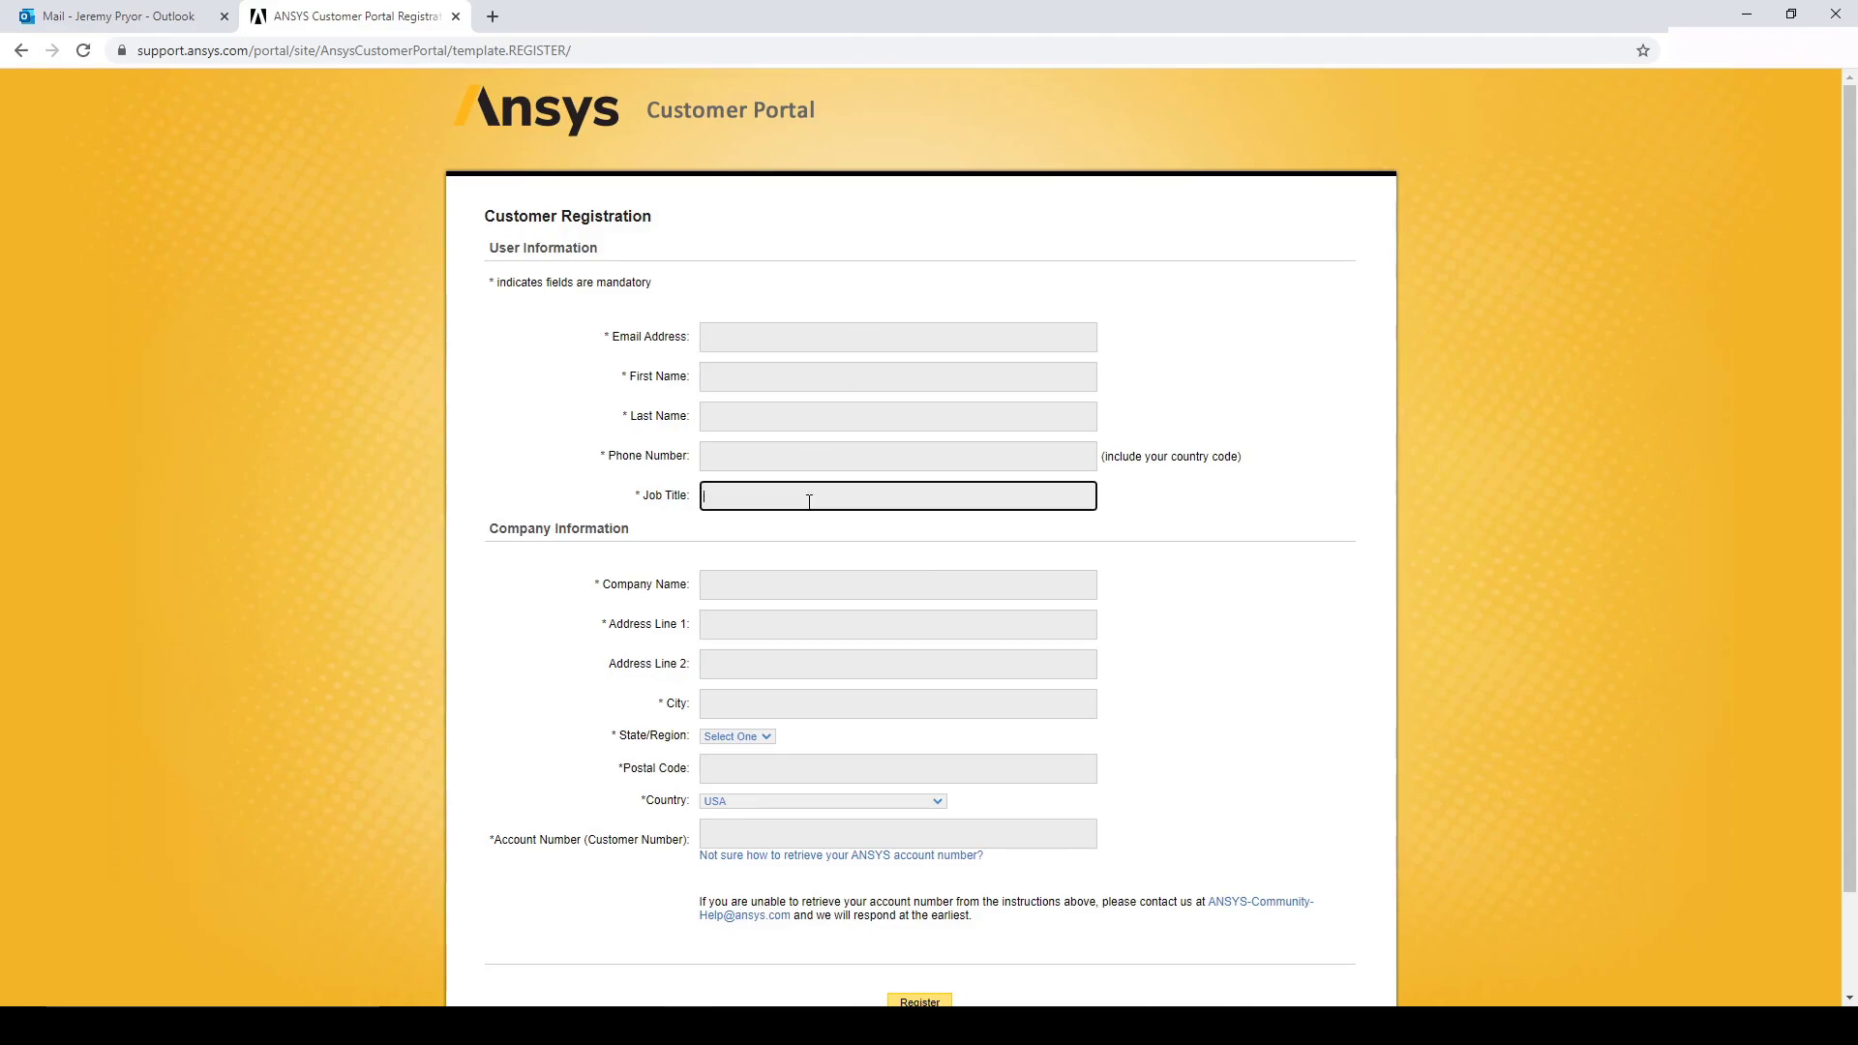
click(781, 580)
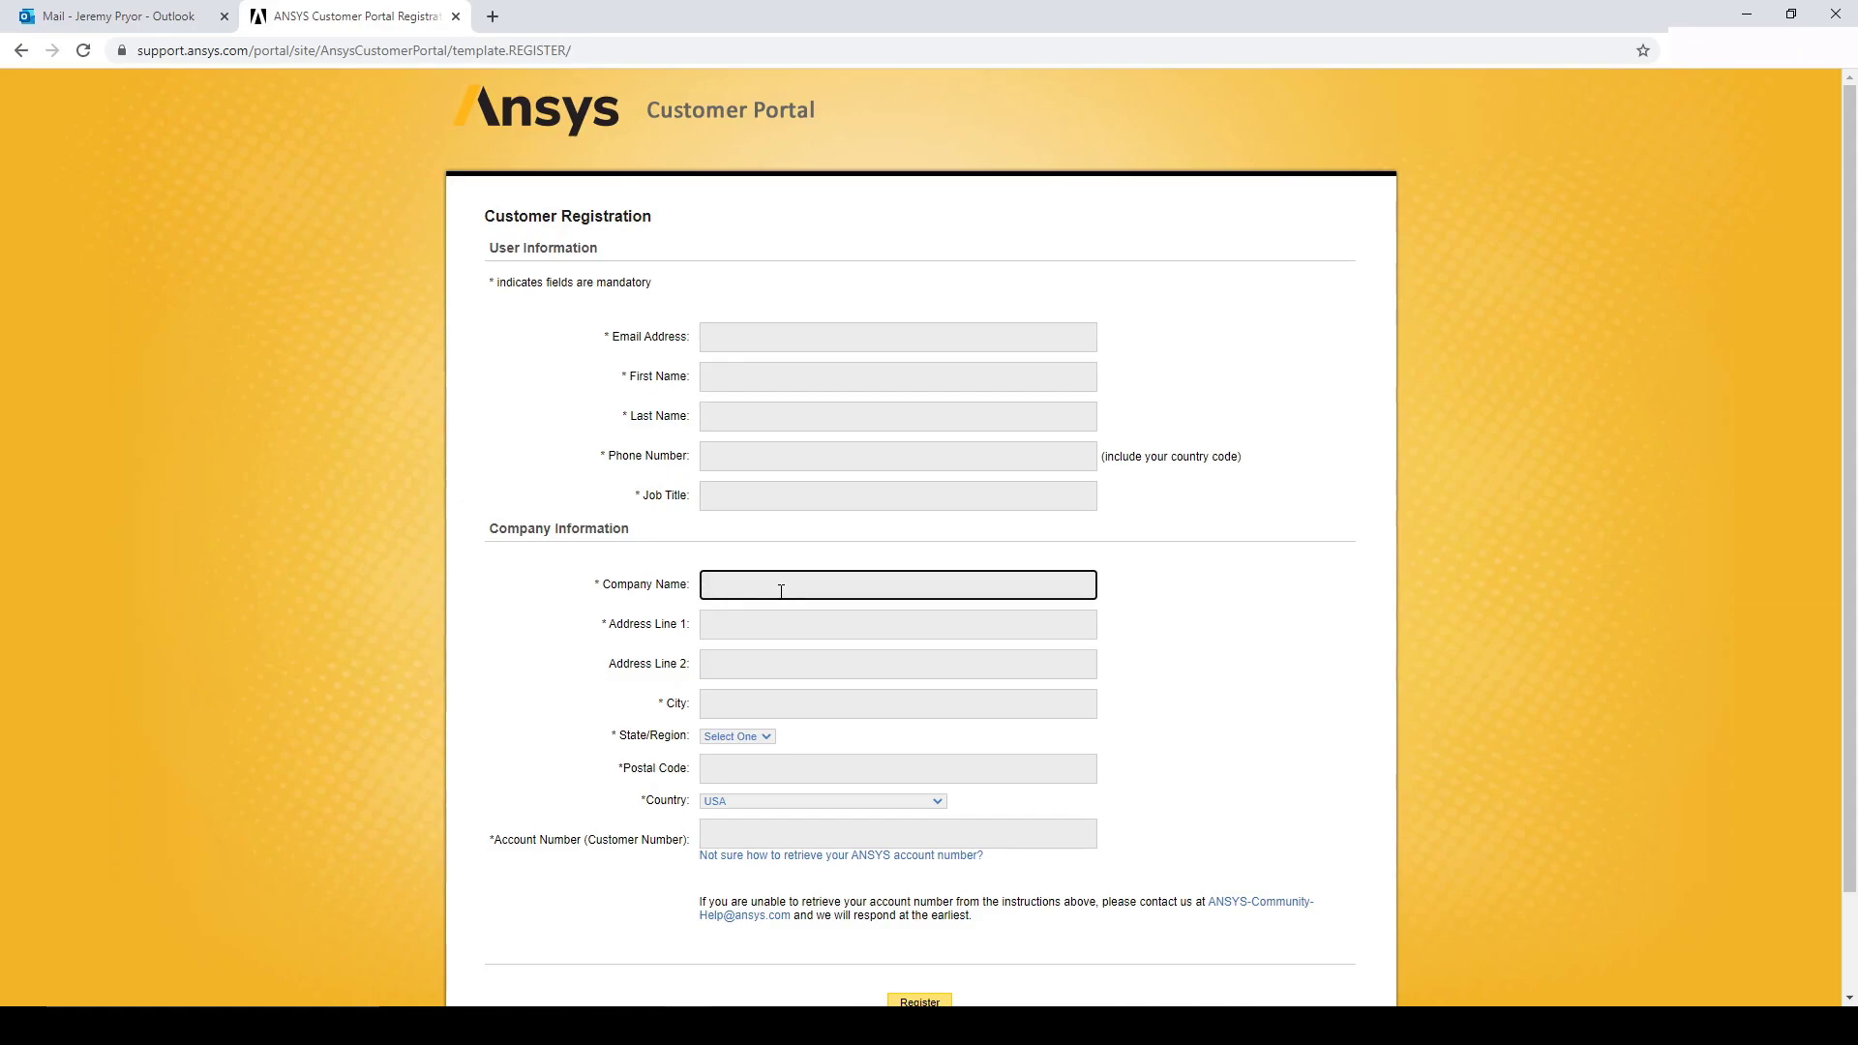
click(758, 837)
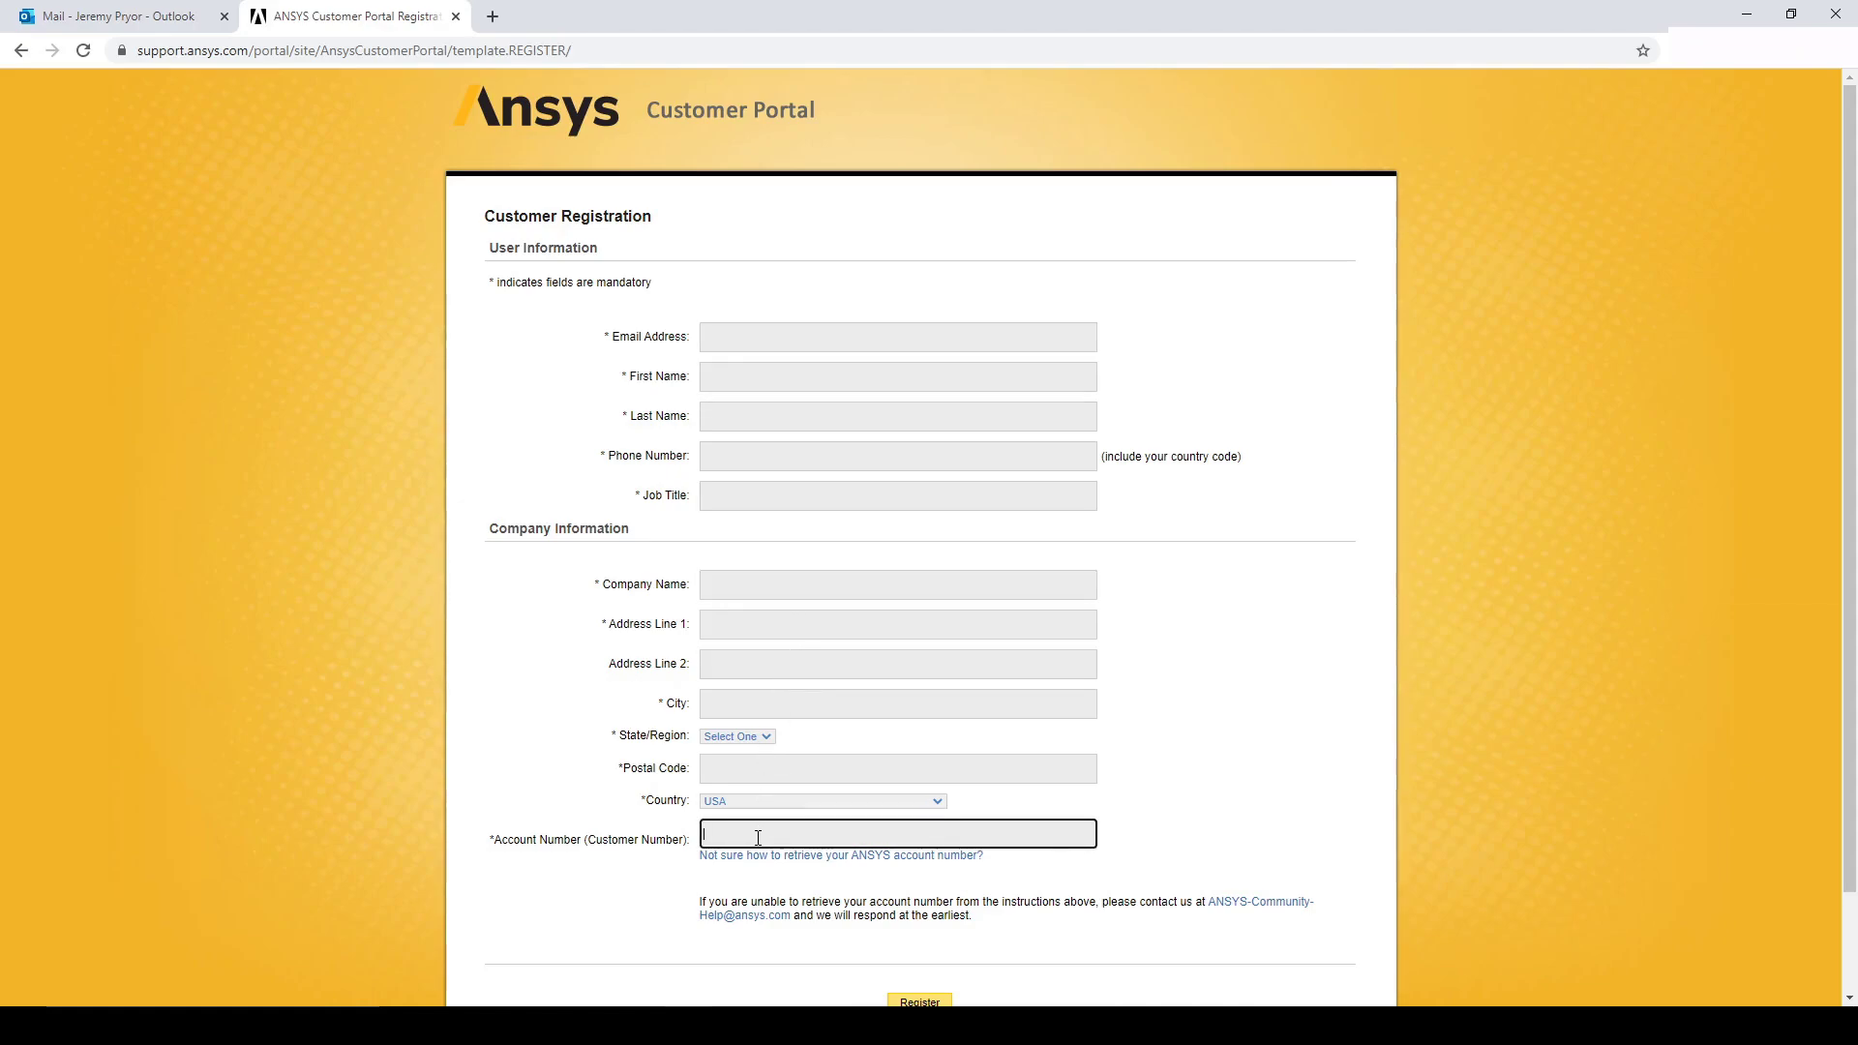
click(757, 587)
click(742, 836)
scroll(760, 798, down, 1)
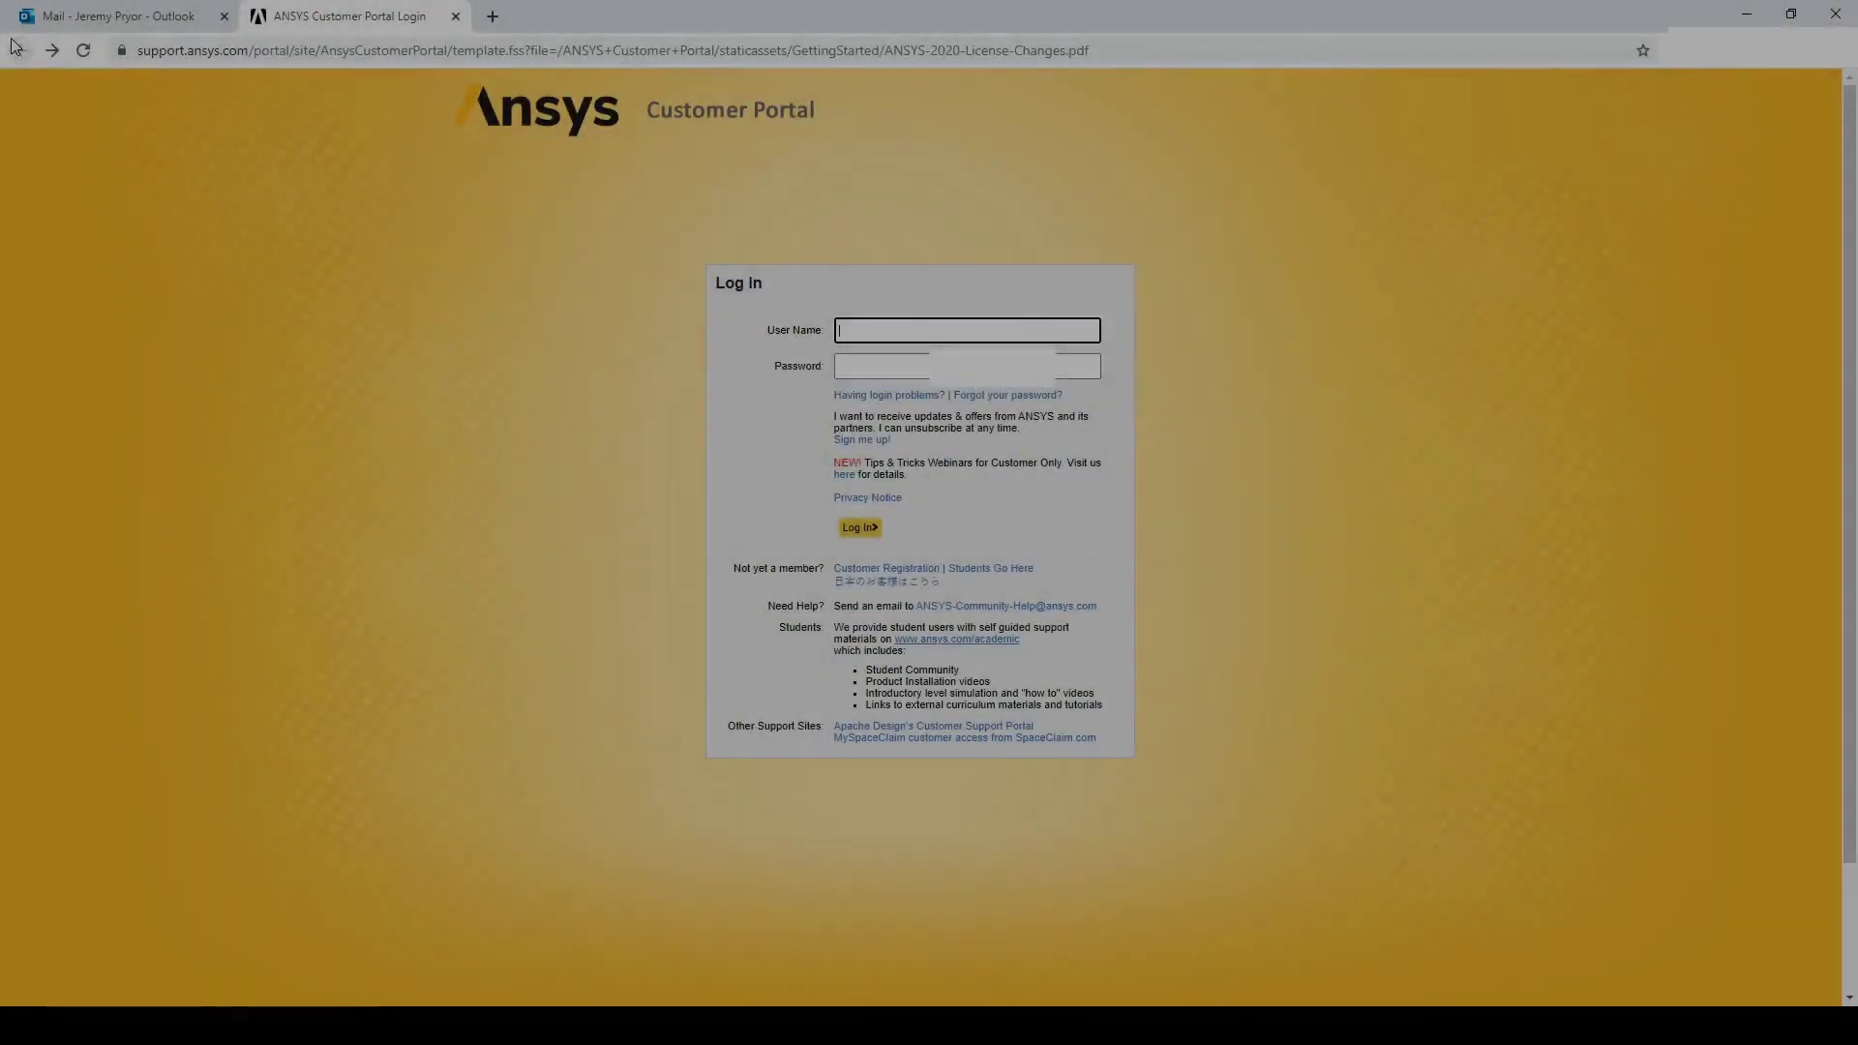
- Sign in to the Ansys Customer Portal with the saved user name and the account password
click(908, 331)
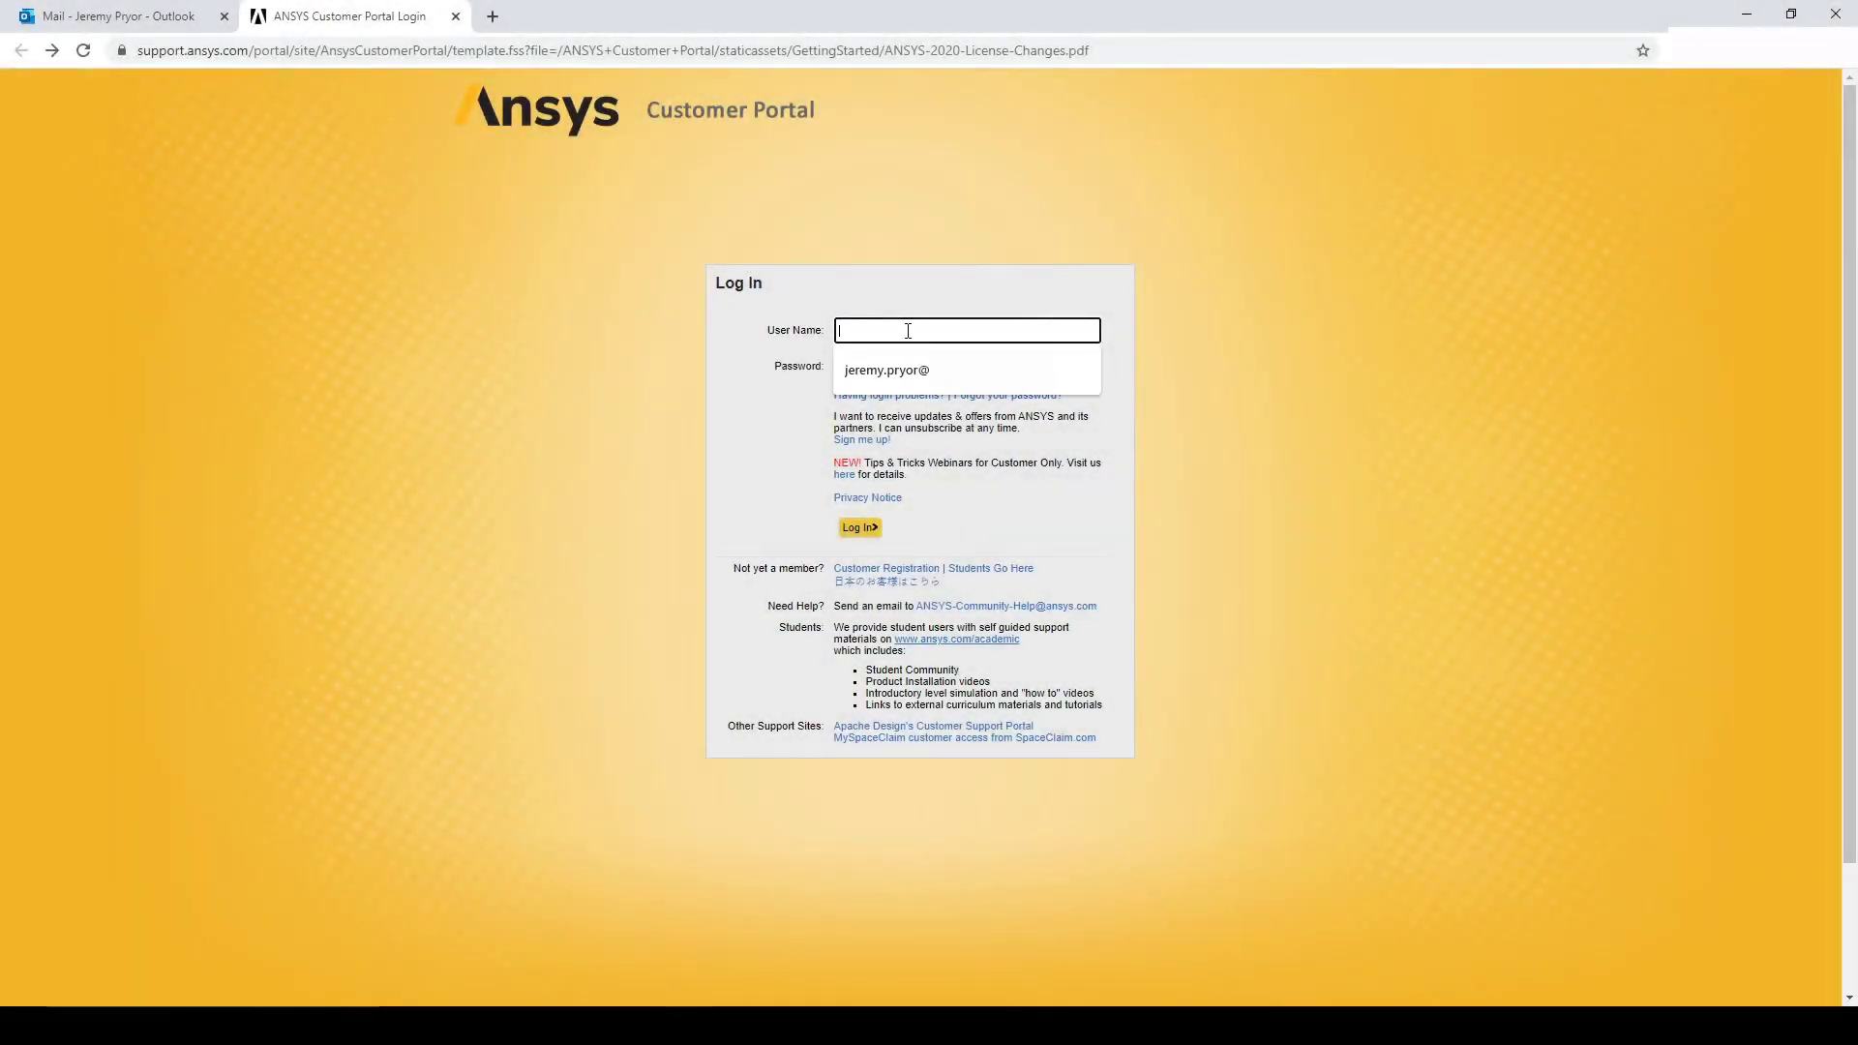
click(961, 369)
click(961, 367)
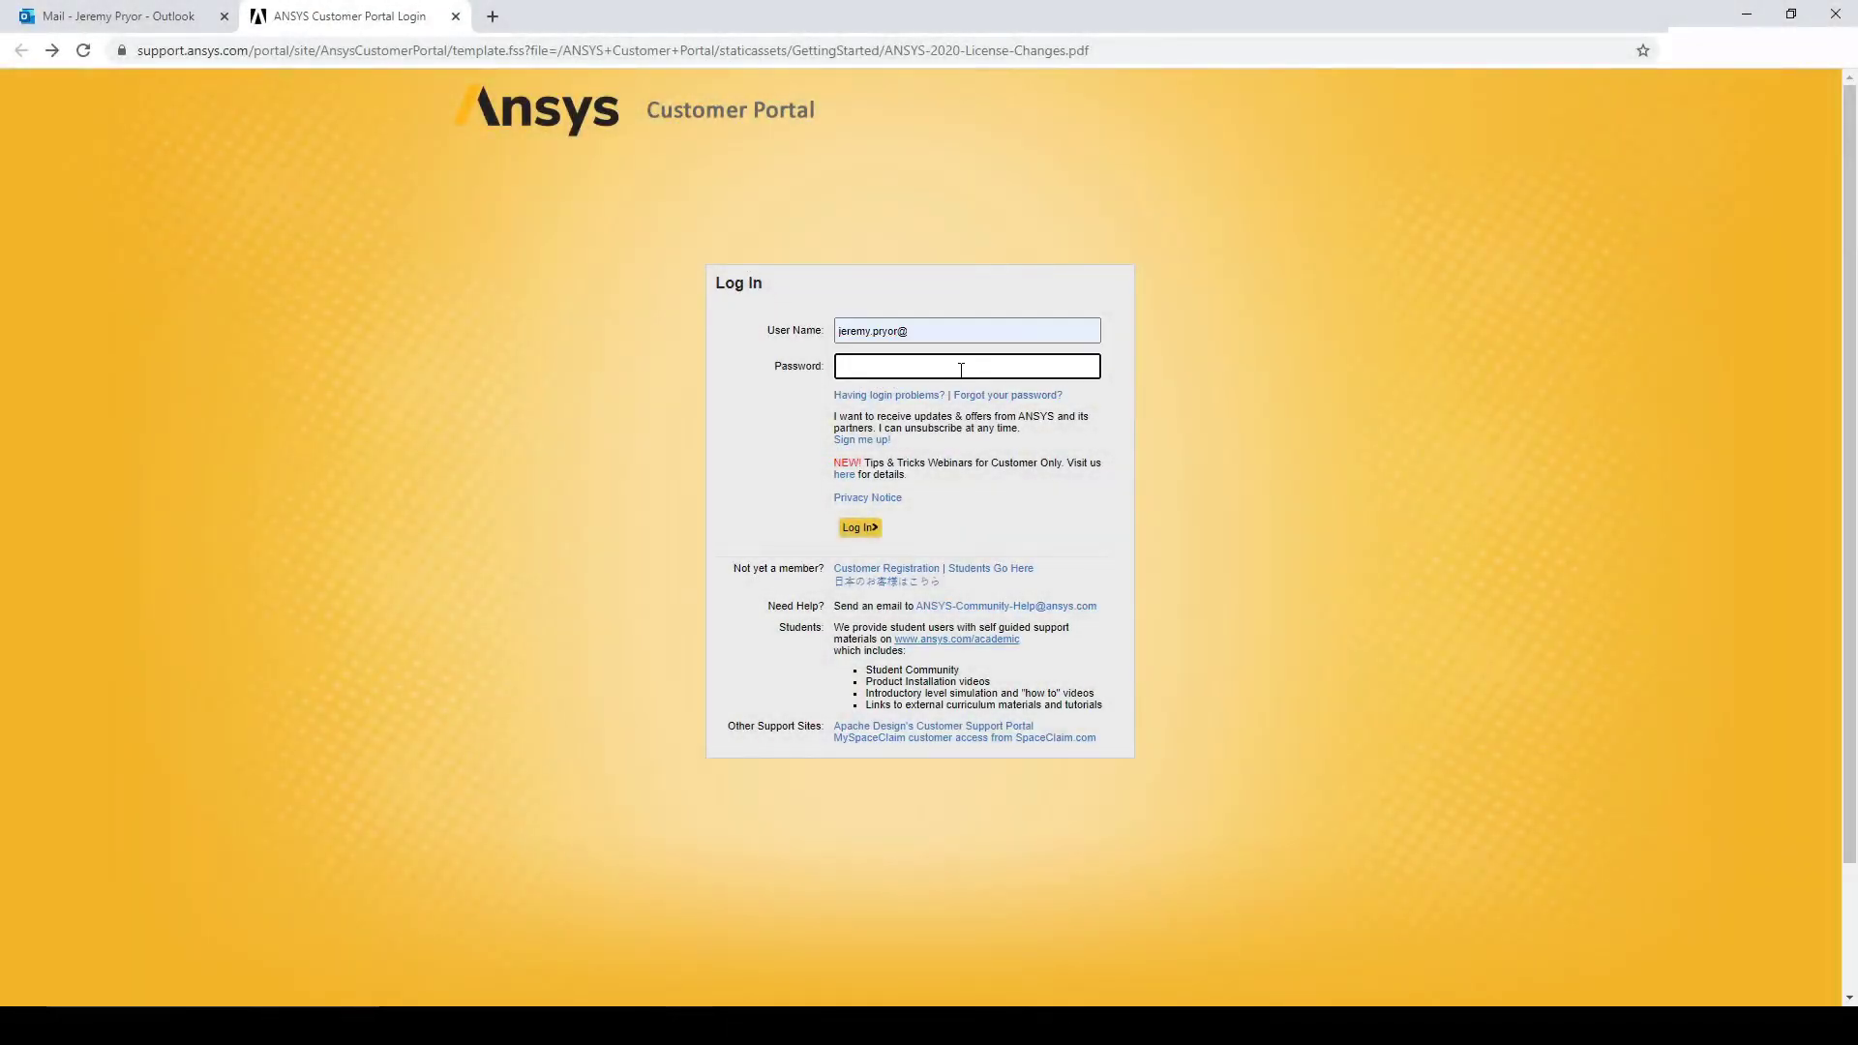
text(•••••••••••)
click(868, 530)
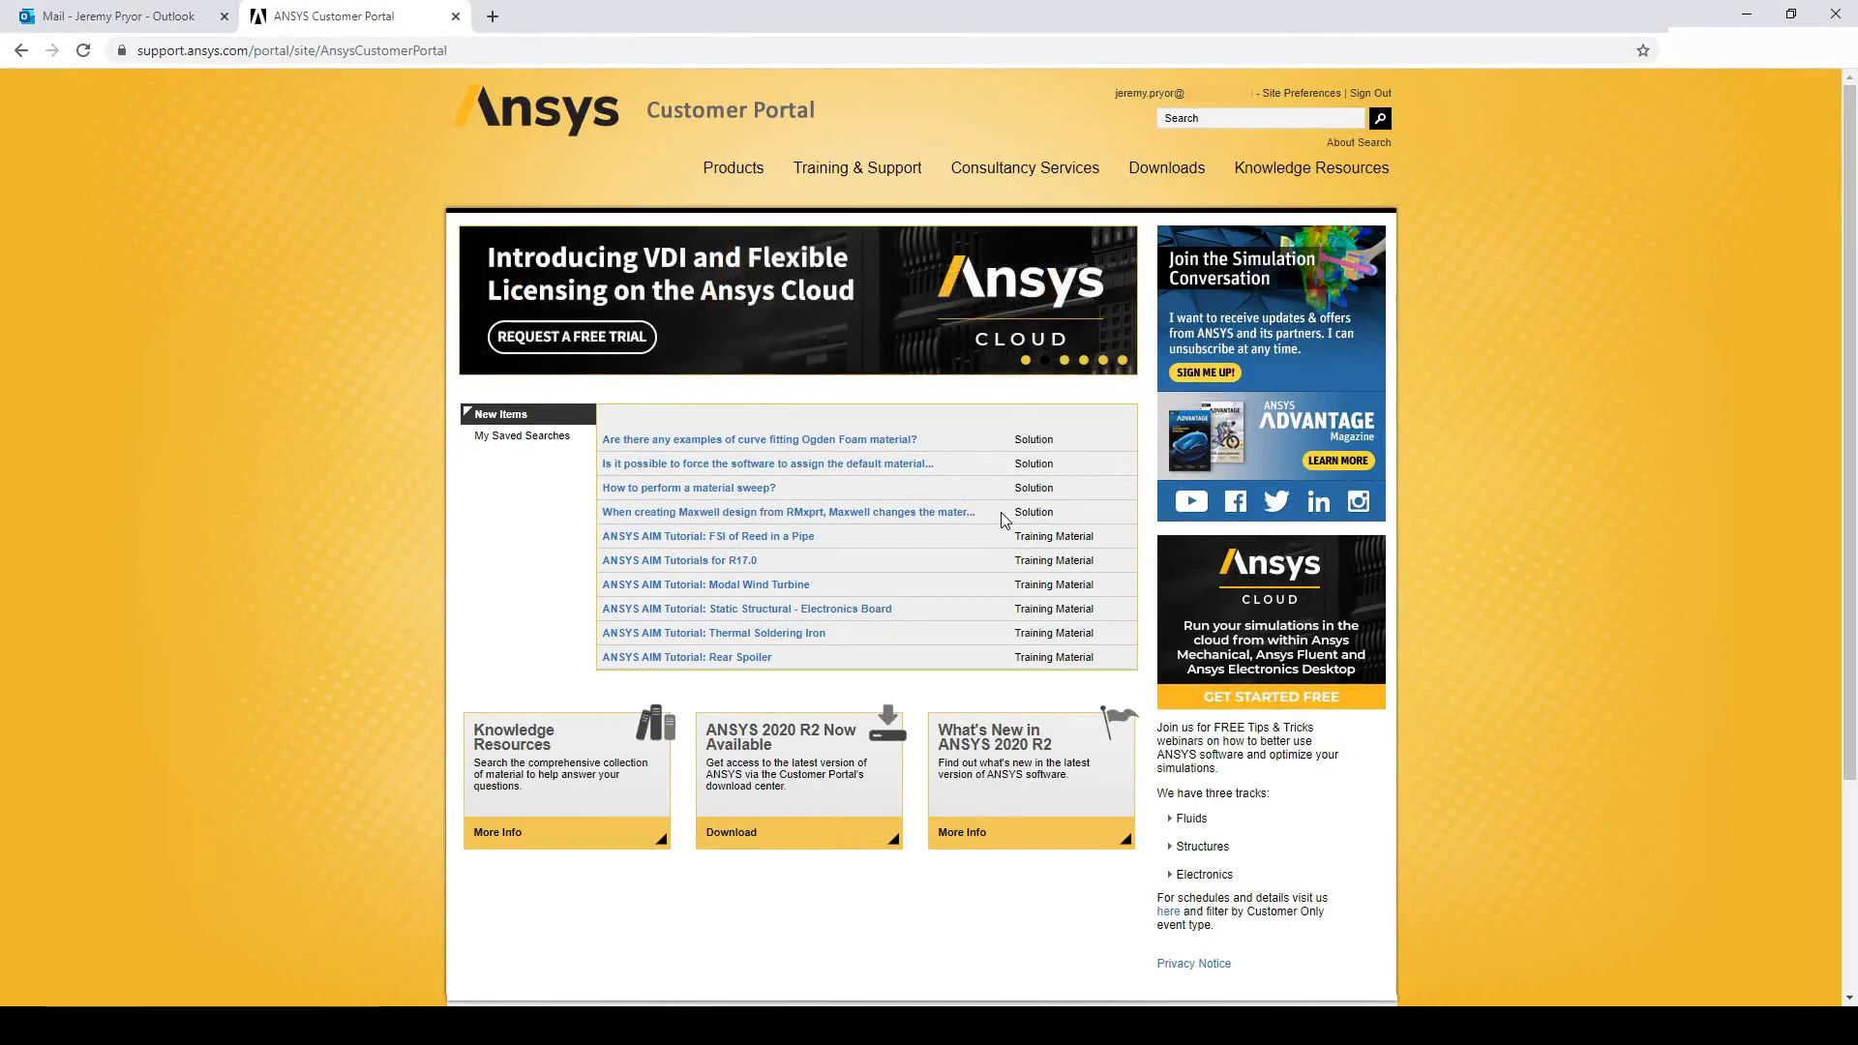
- In Current Release downloads, set Download Type to Primary Packages and download the Structures Full Package
mouse_move(1202, 170)
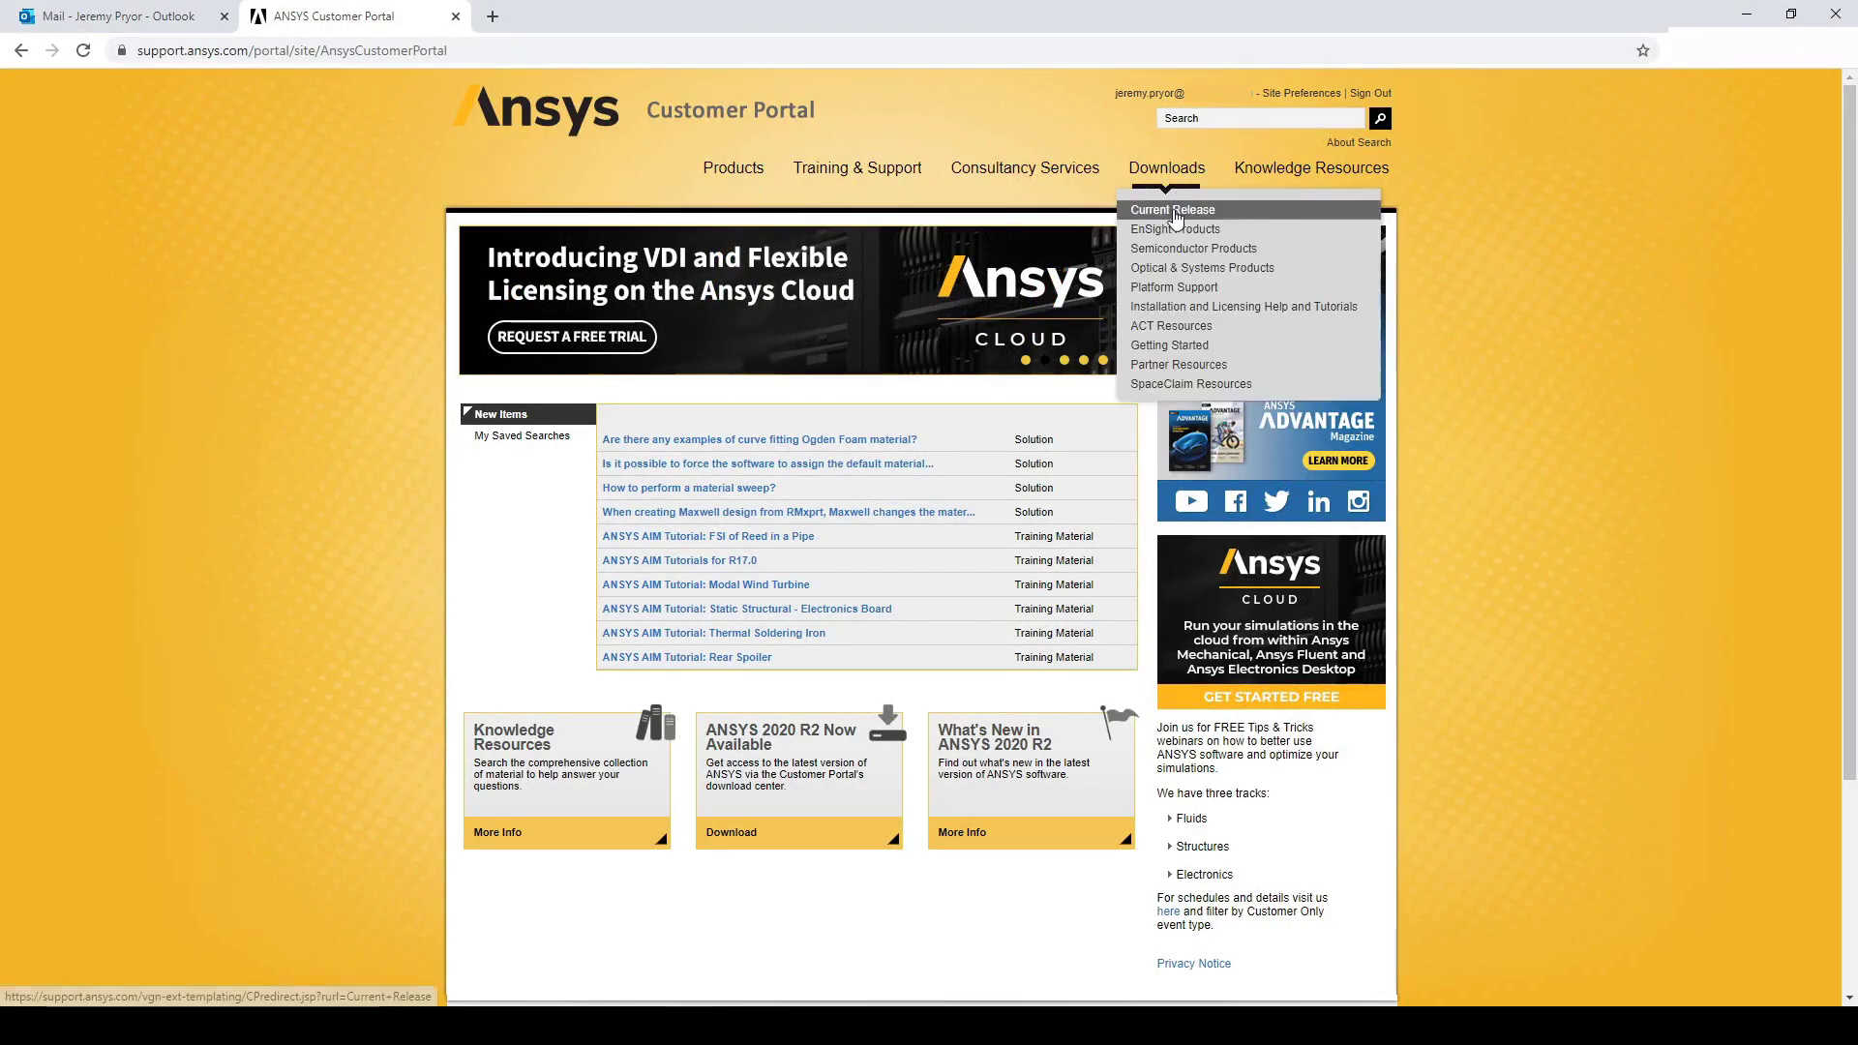
click(1175, 211)
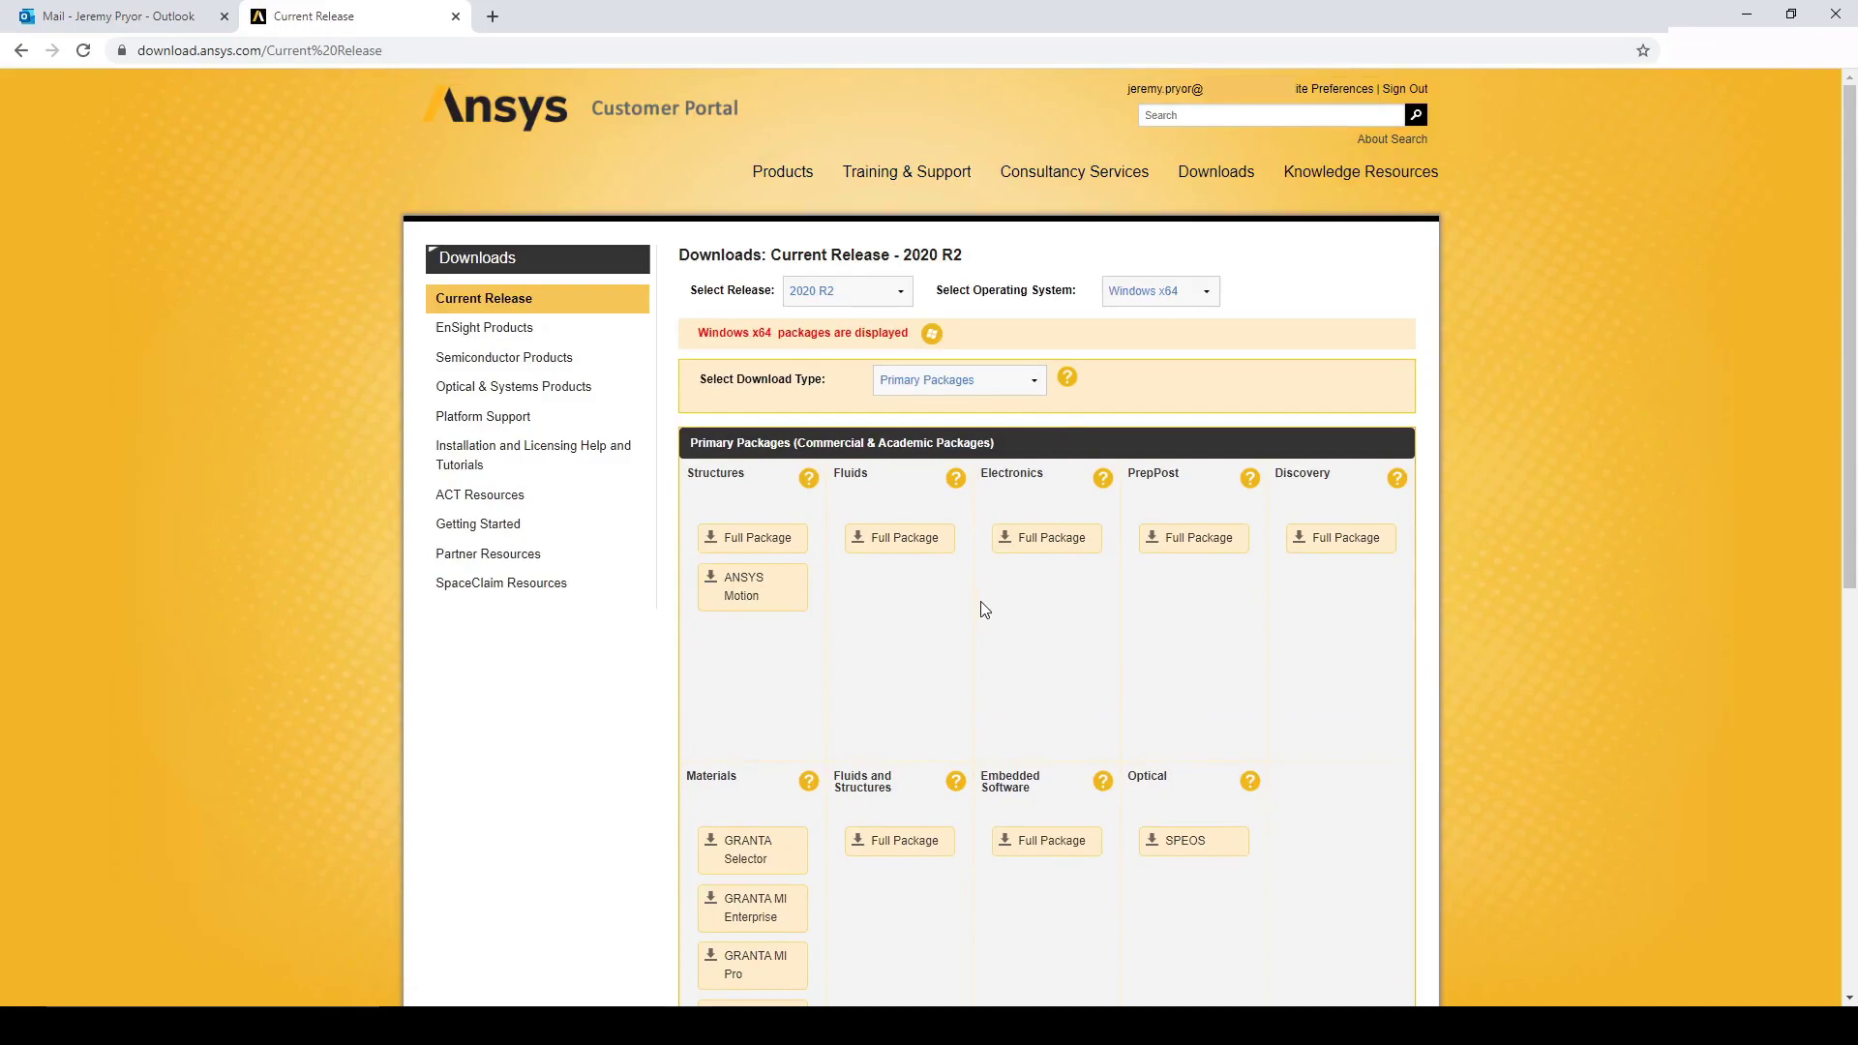
mouse_move(1047, 549)
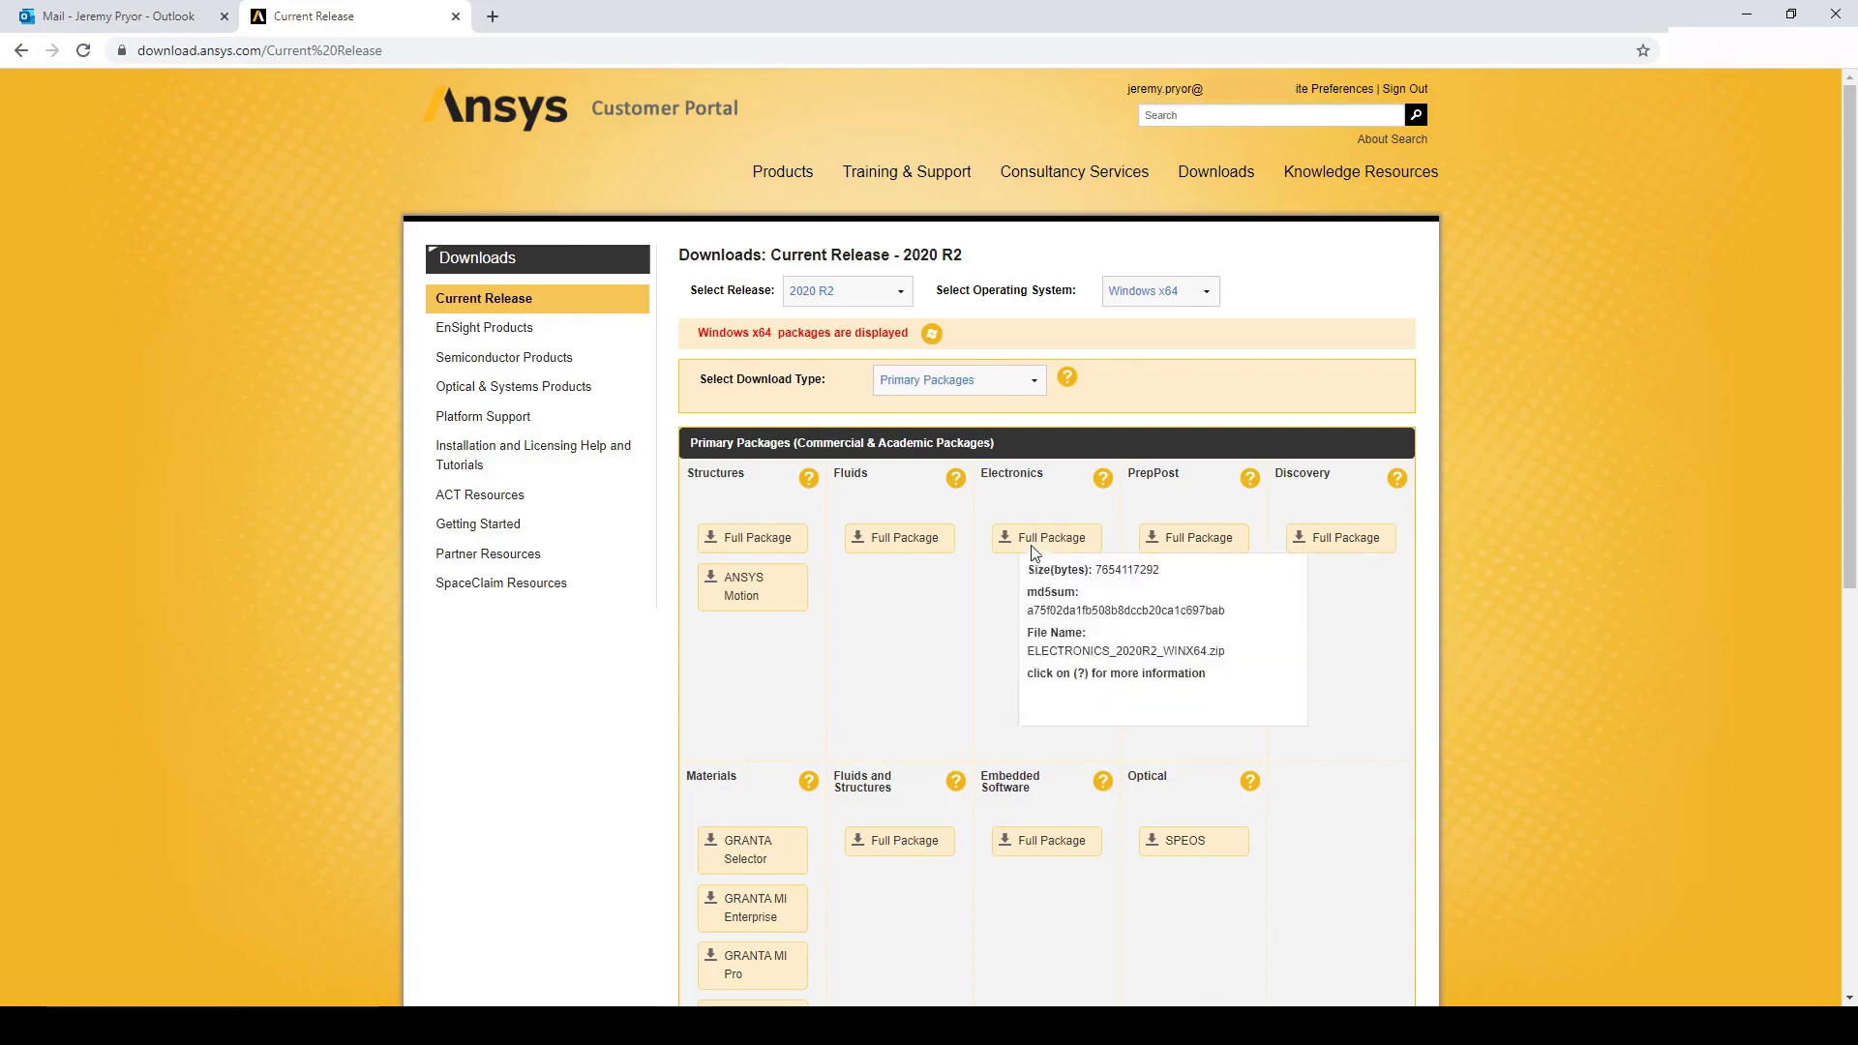
click(991, 380)
click(979, 413)
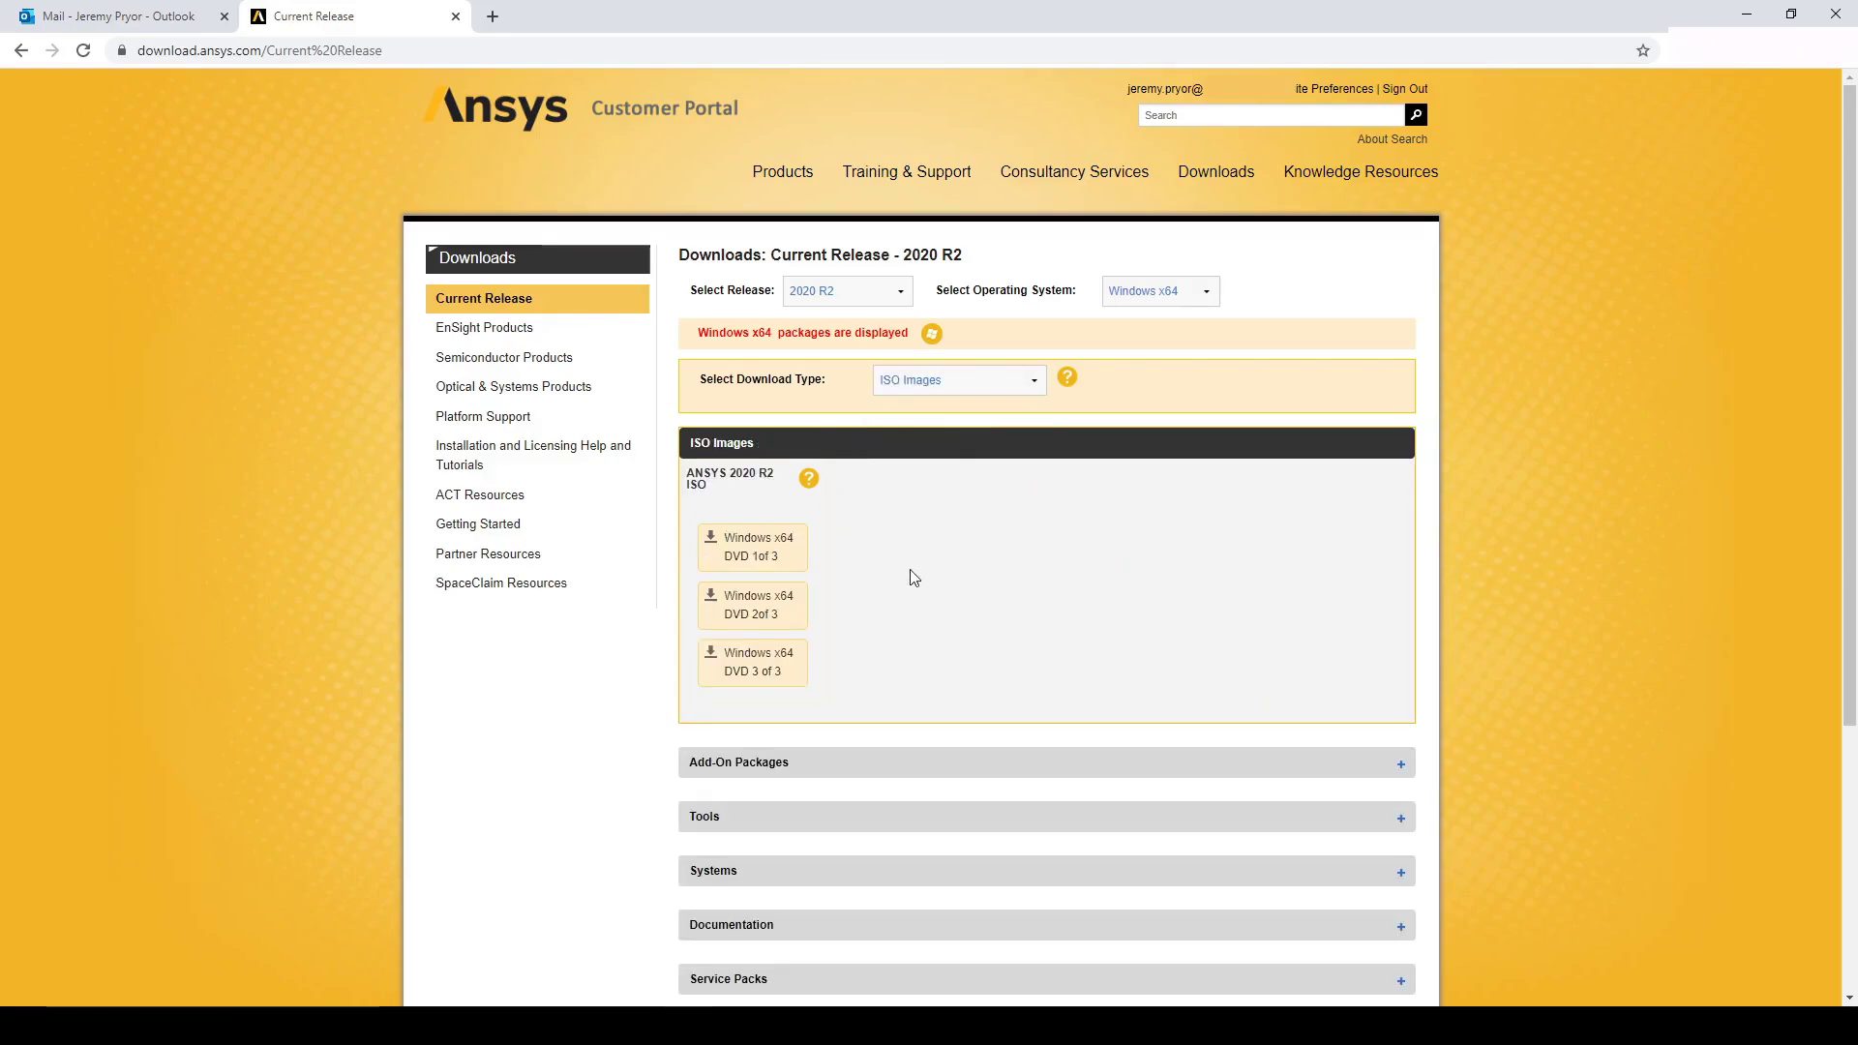
mouse_move(771, 549)
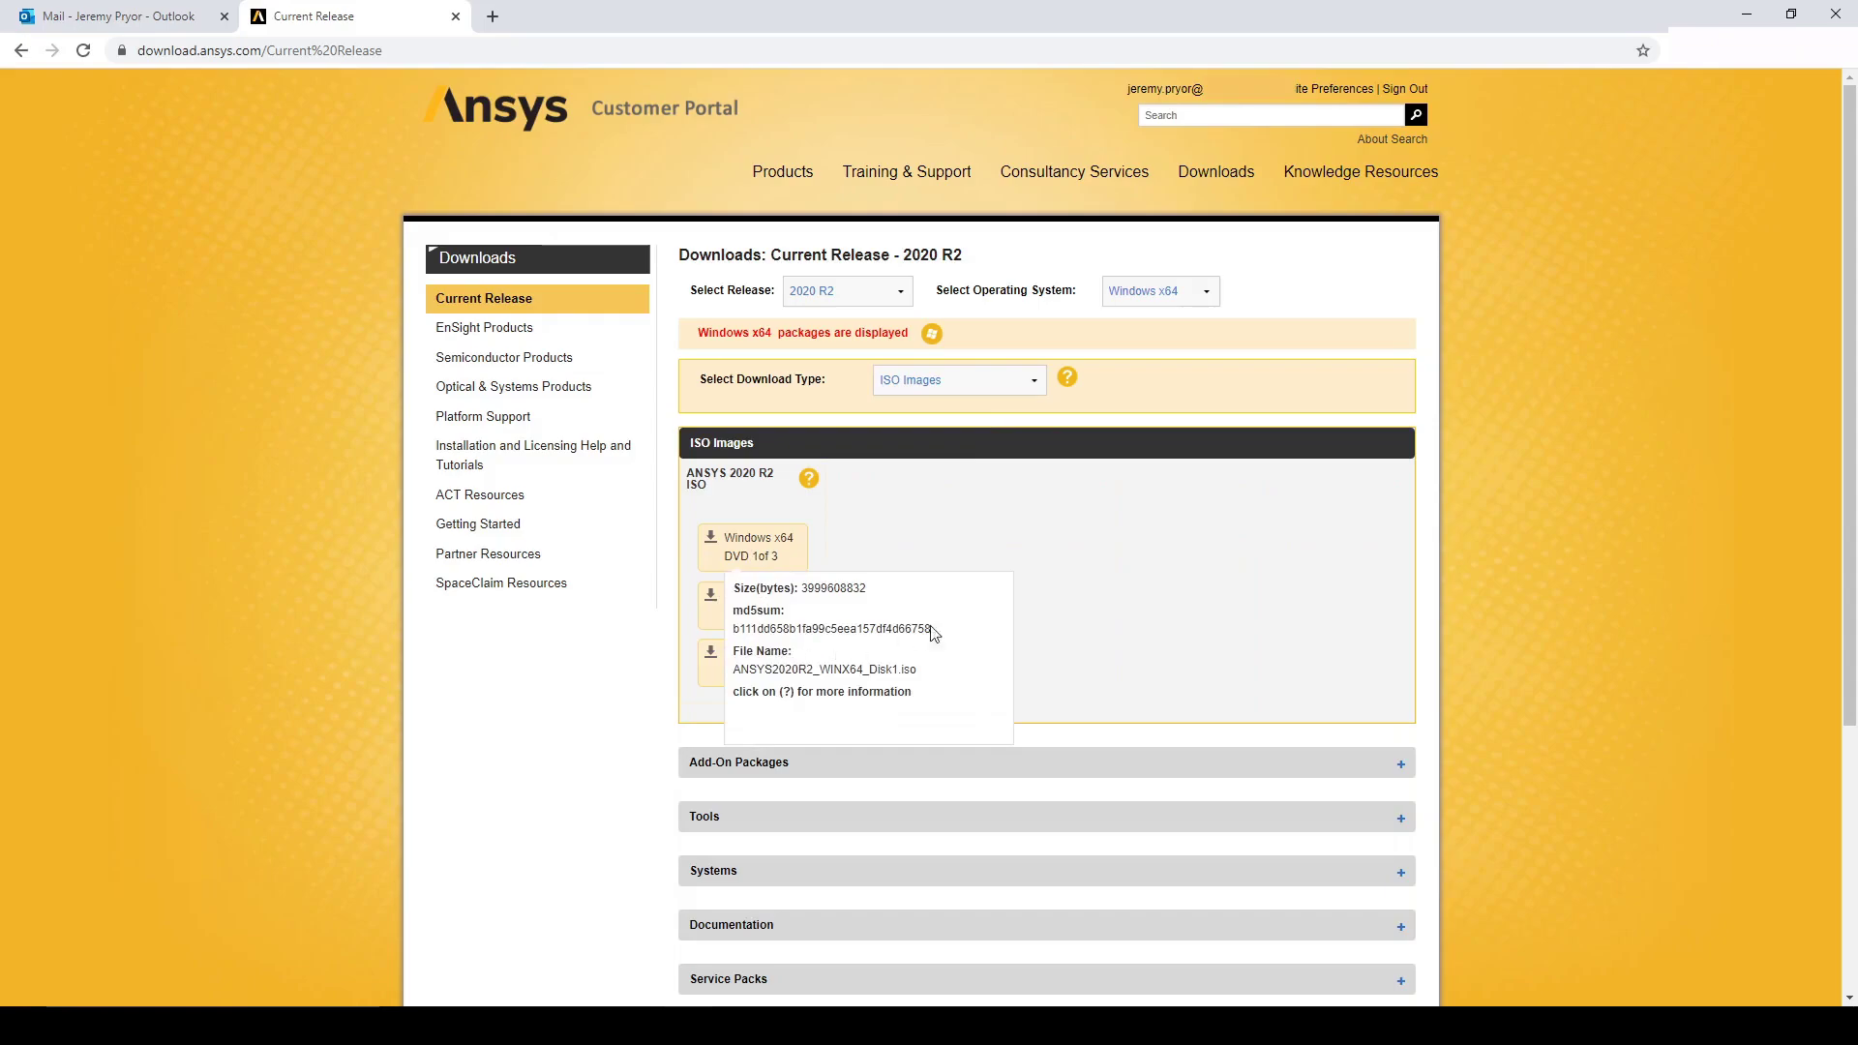
click(958, 382)
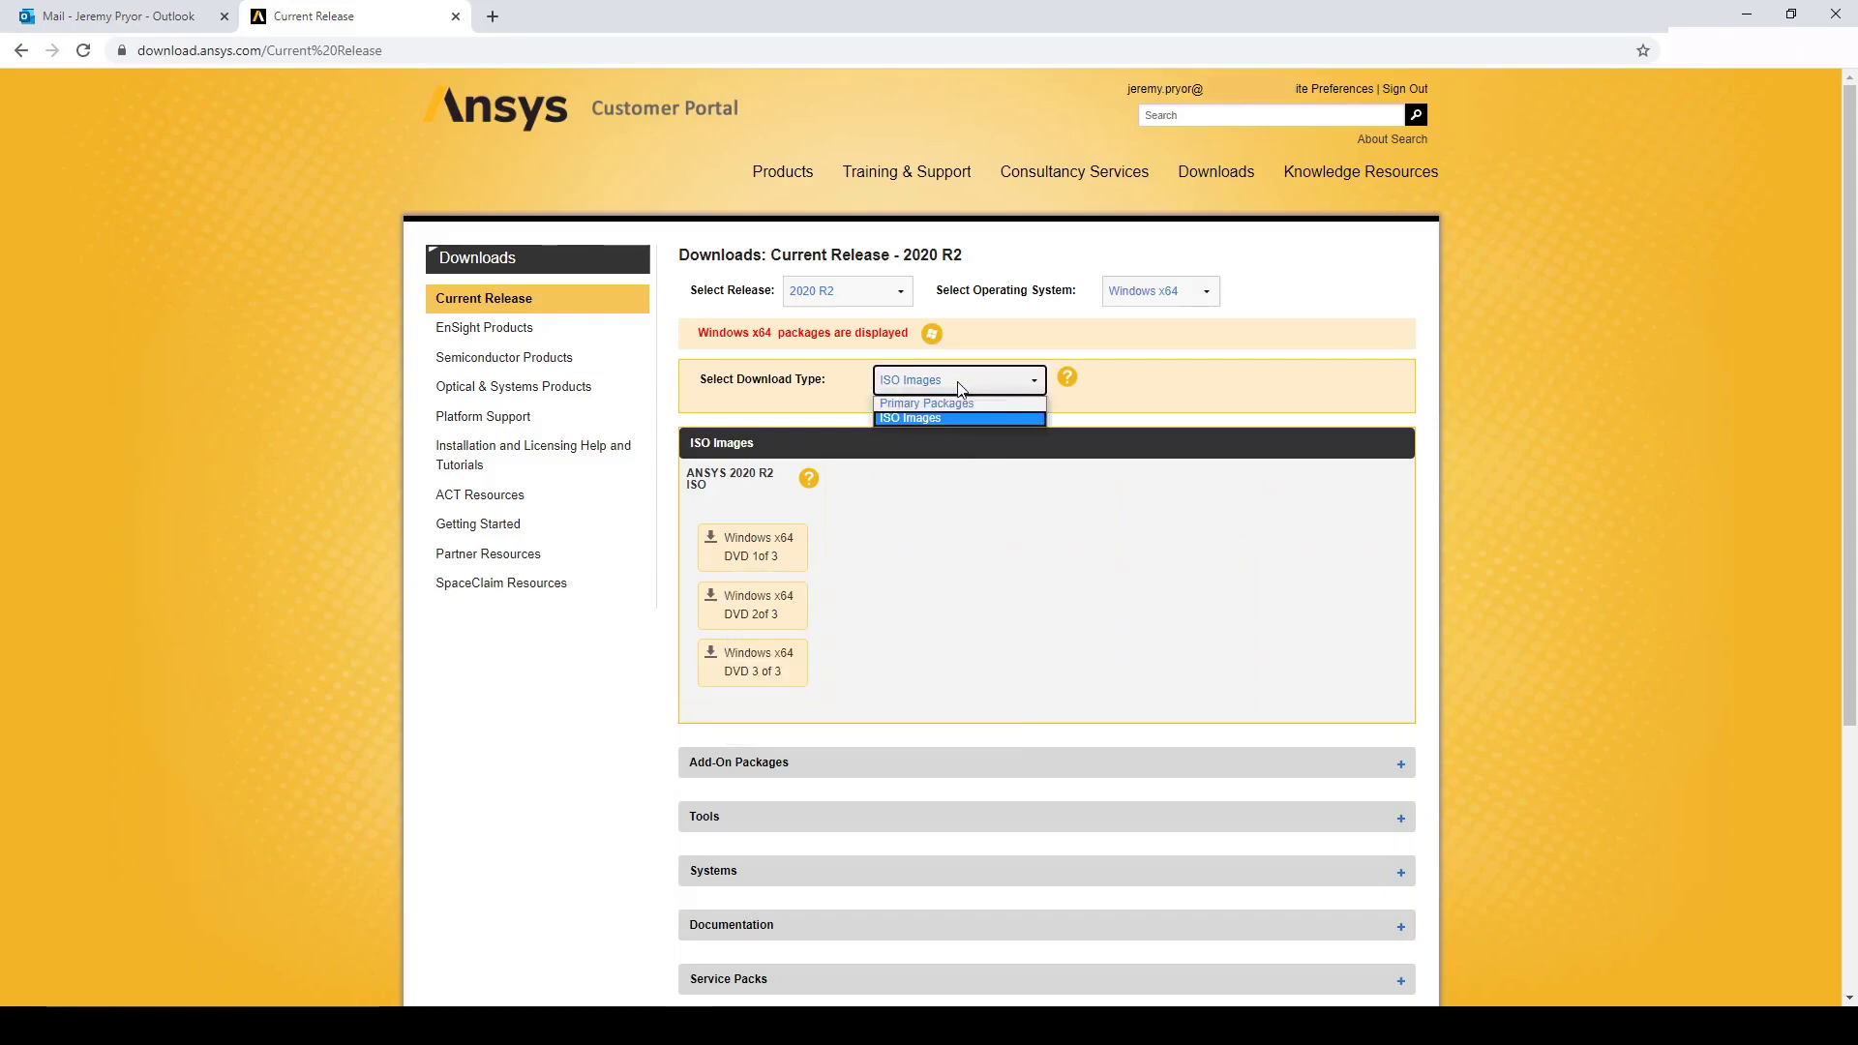
click(926, 403)
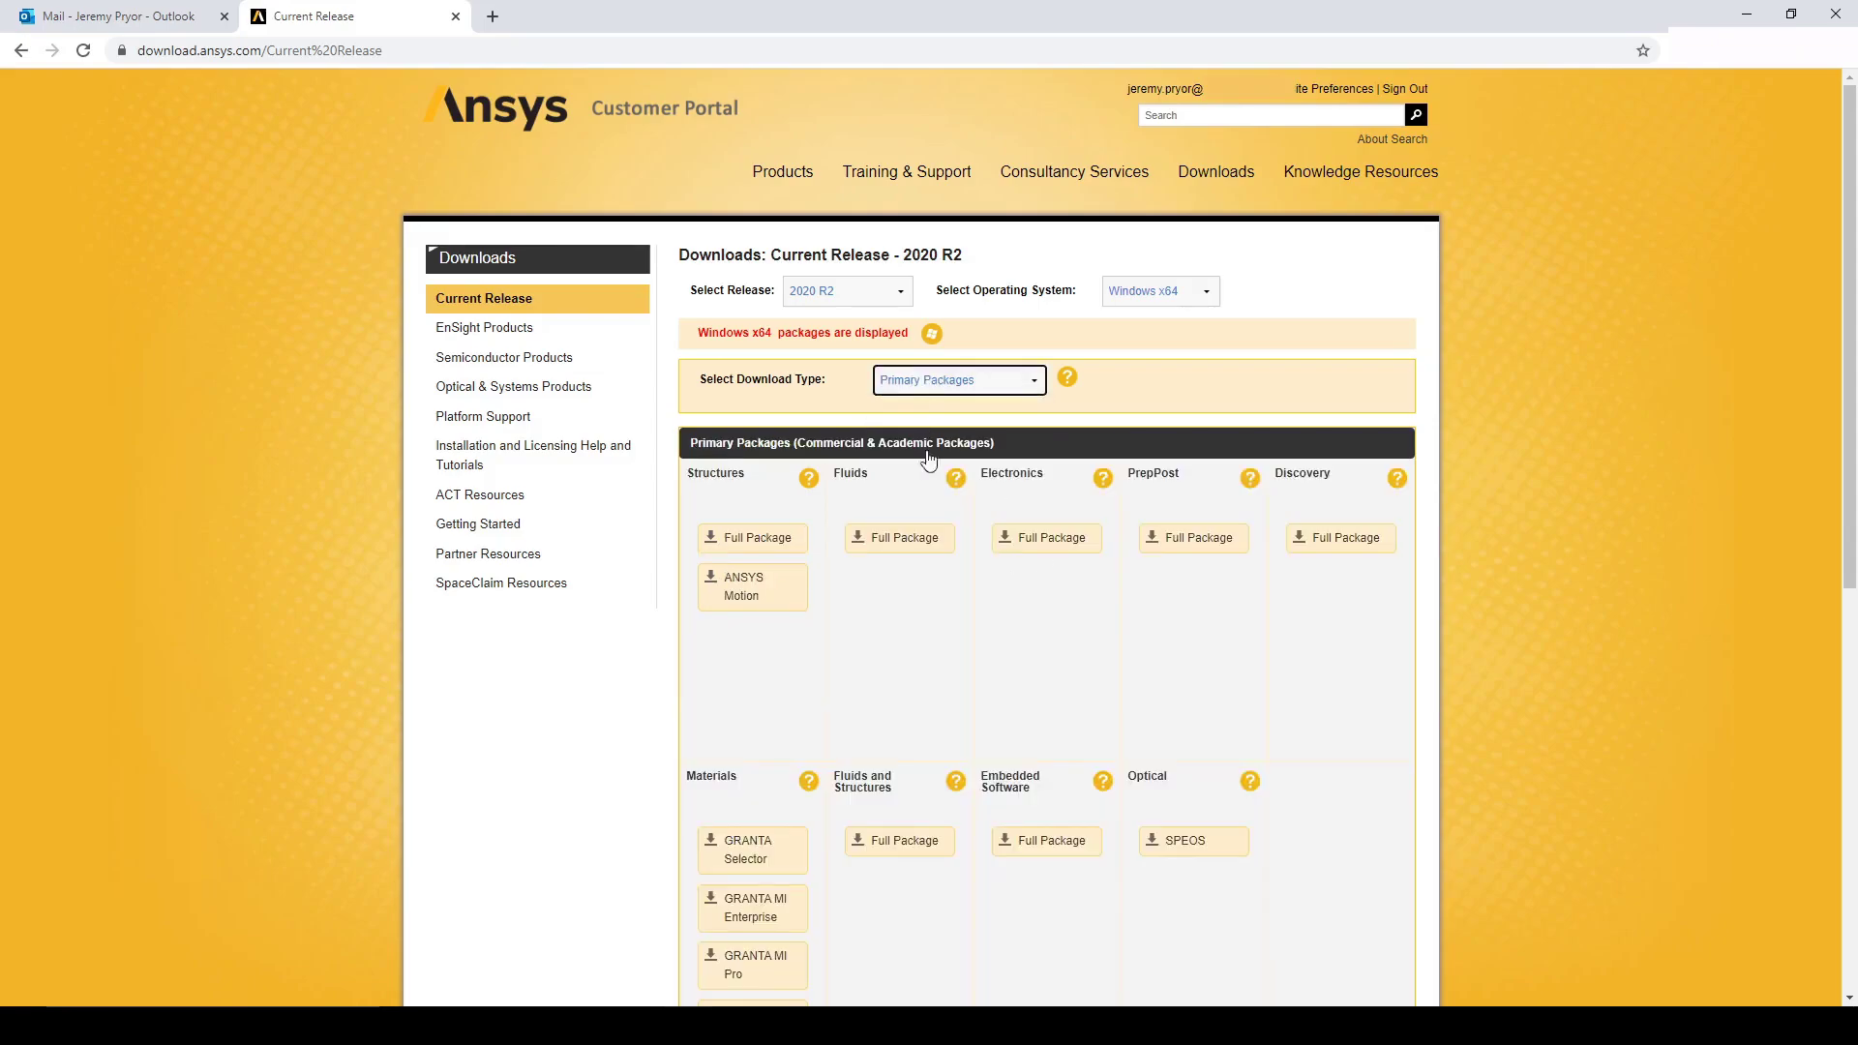
click(771, 548)
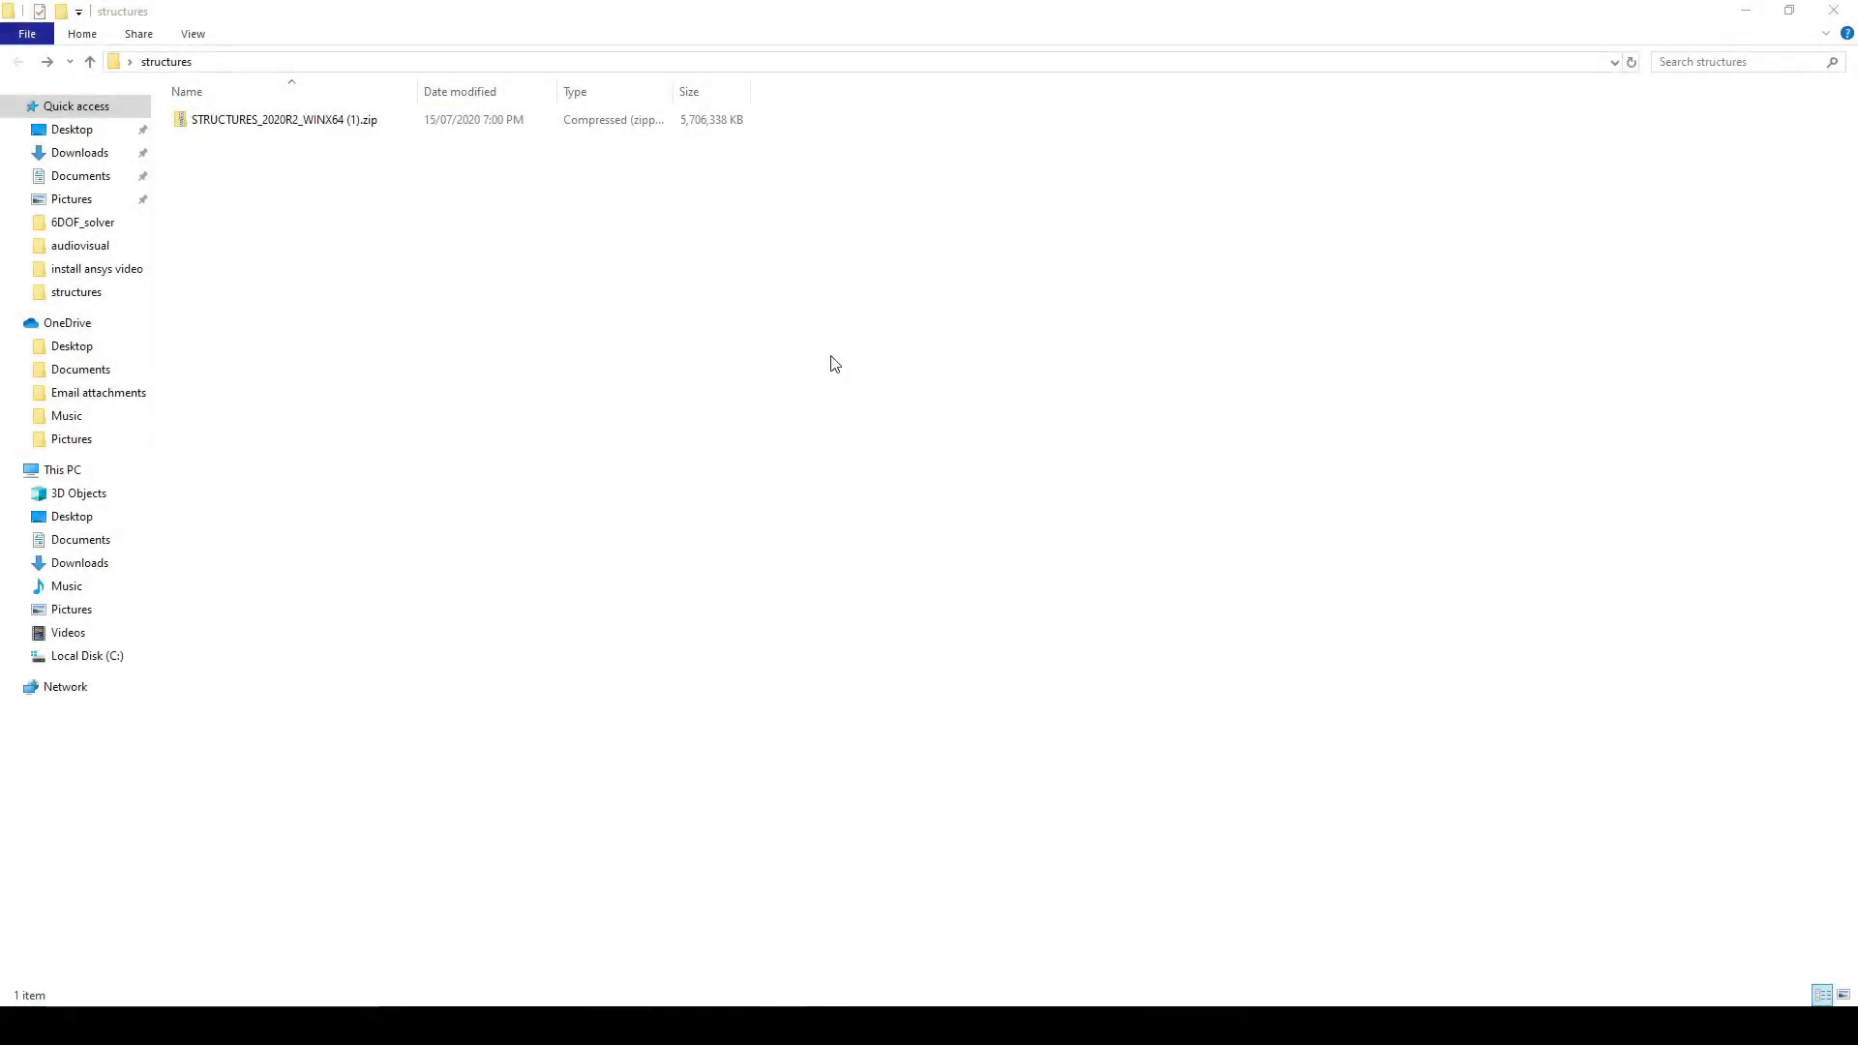
- Extract the Structures zip to the suggested folder and open STRUCTURES_2020R2_WINX64 (1) to locate setup.exe
click(316, 128)
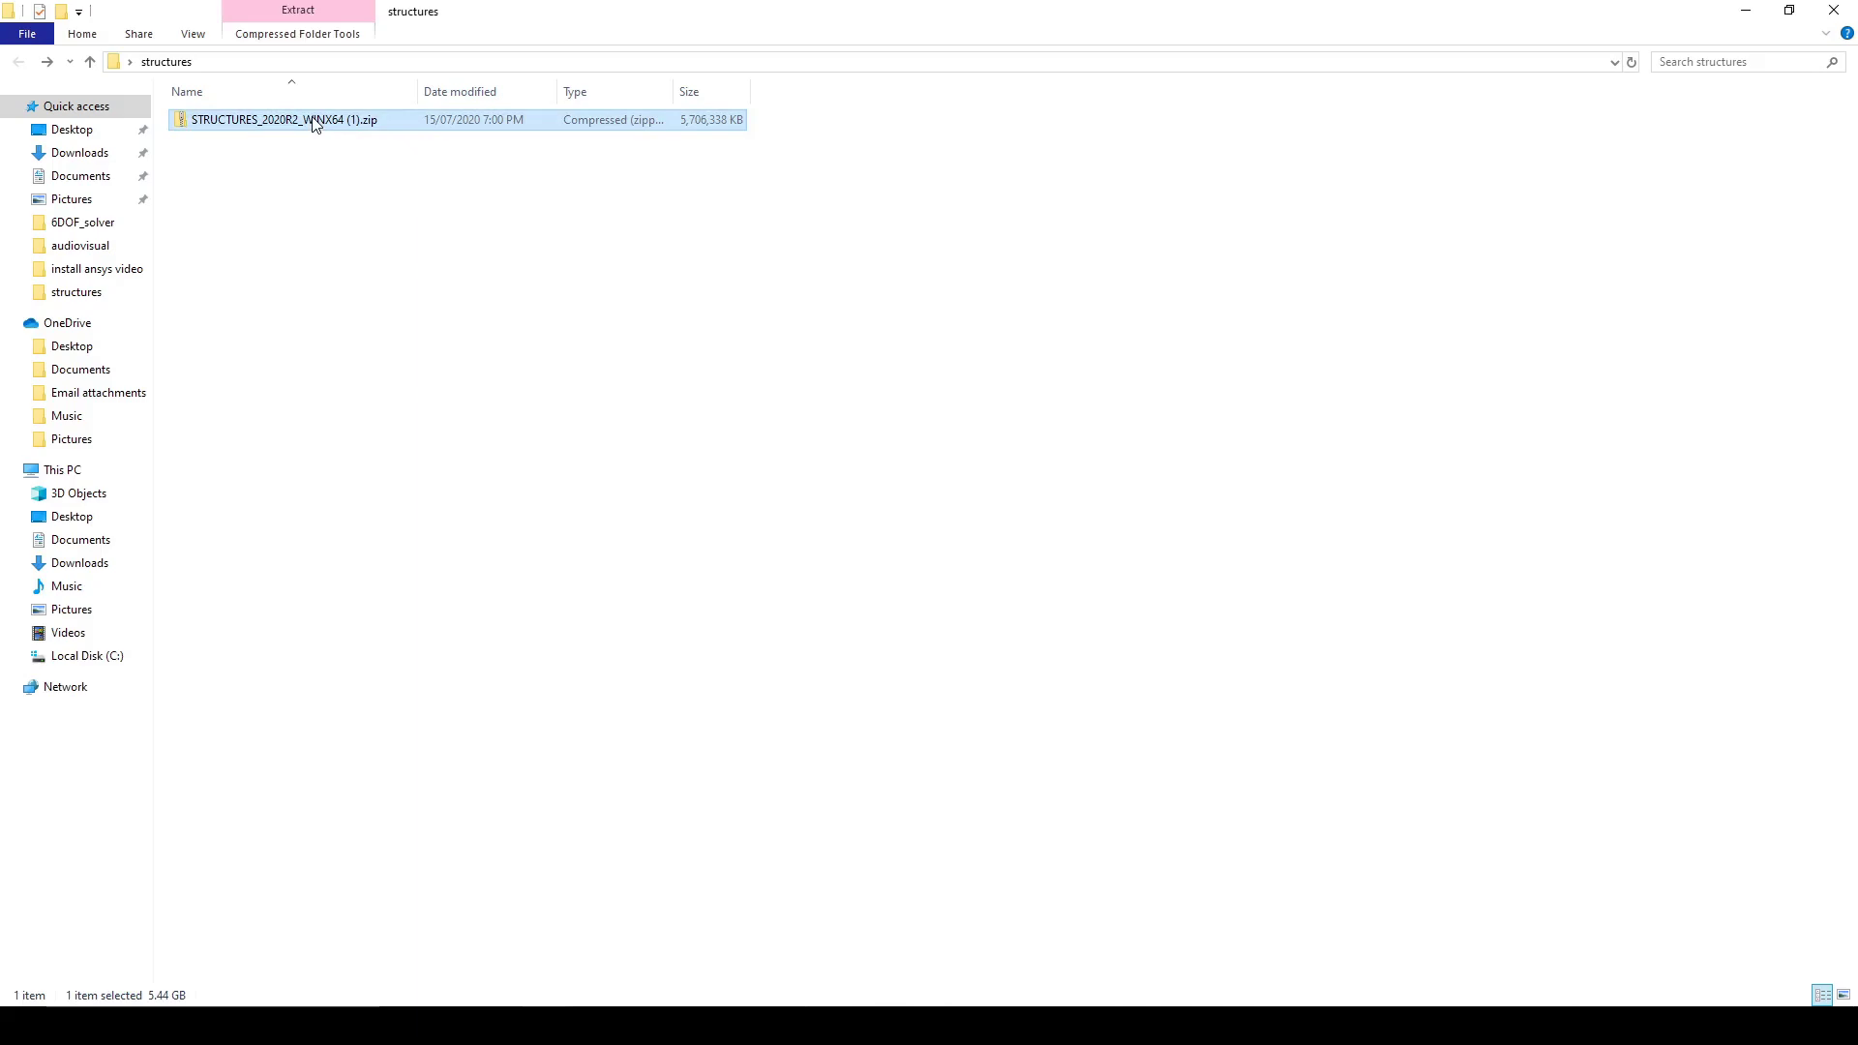
right_click(316, 126)
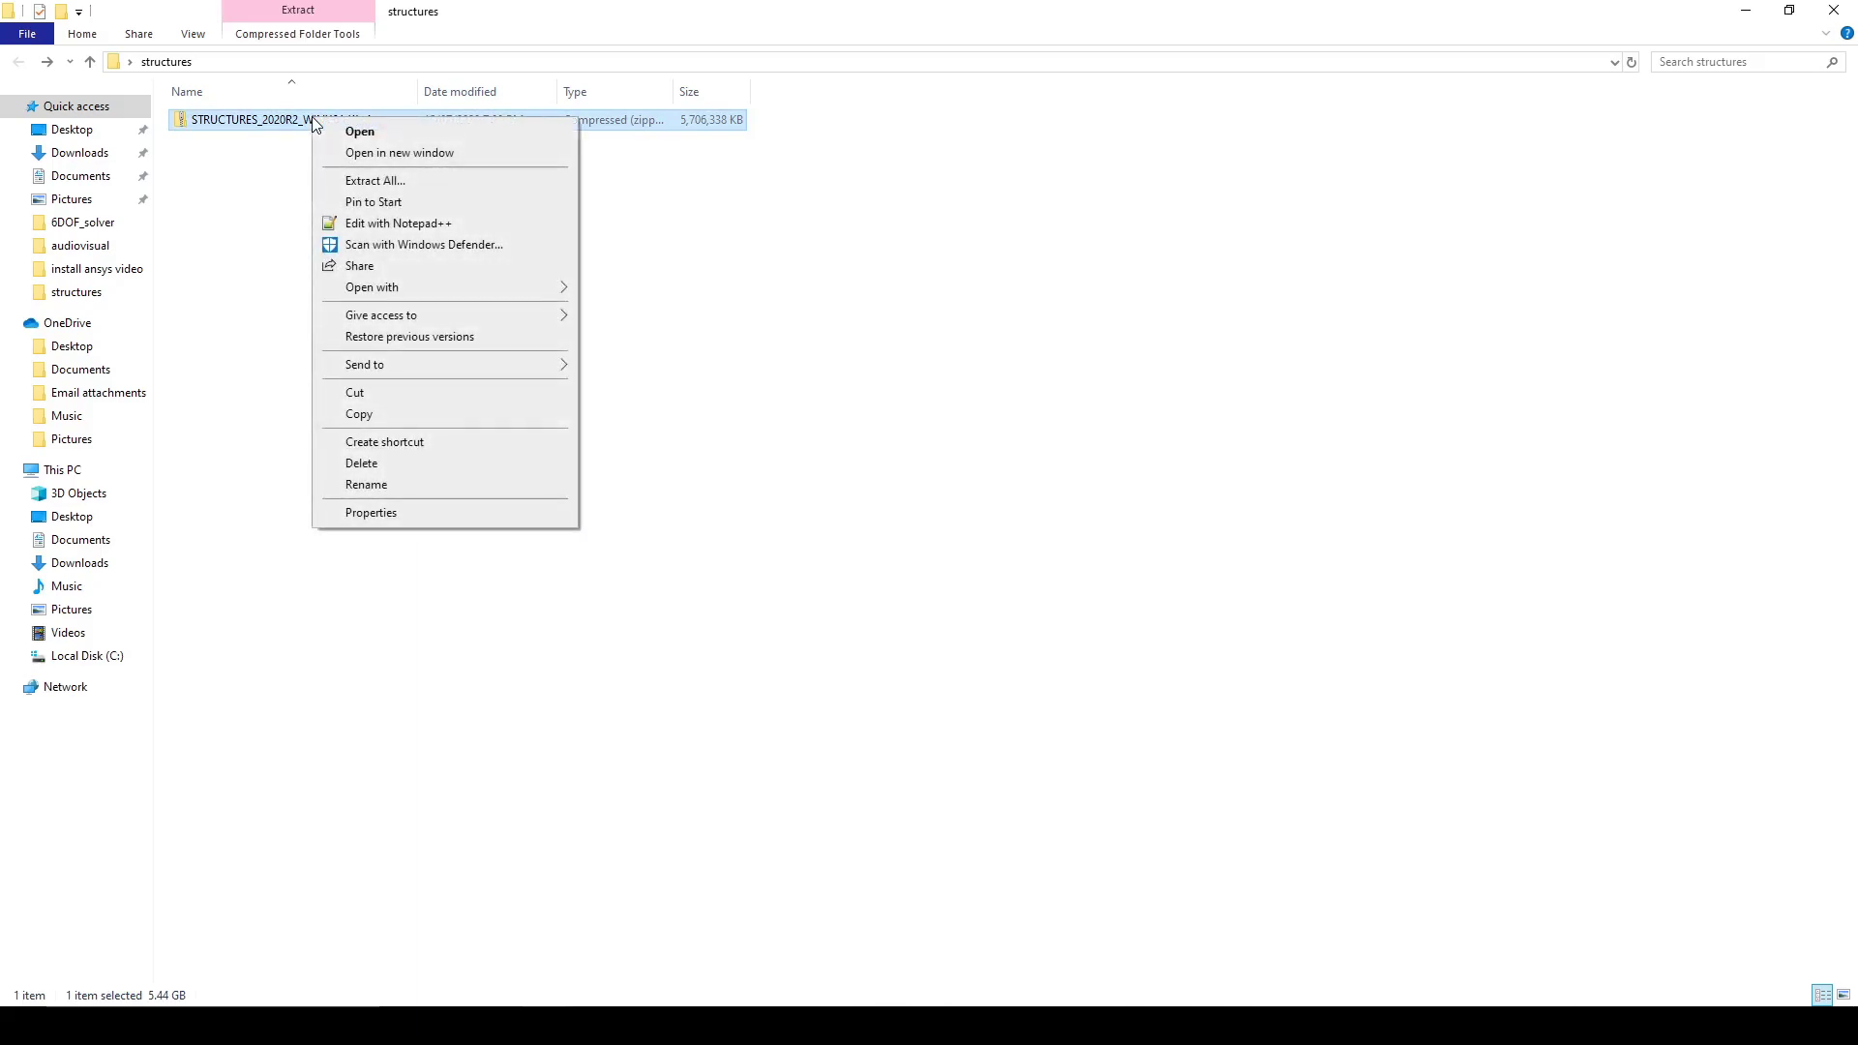
click(378, 180)
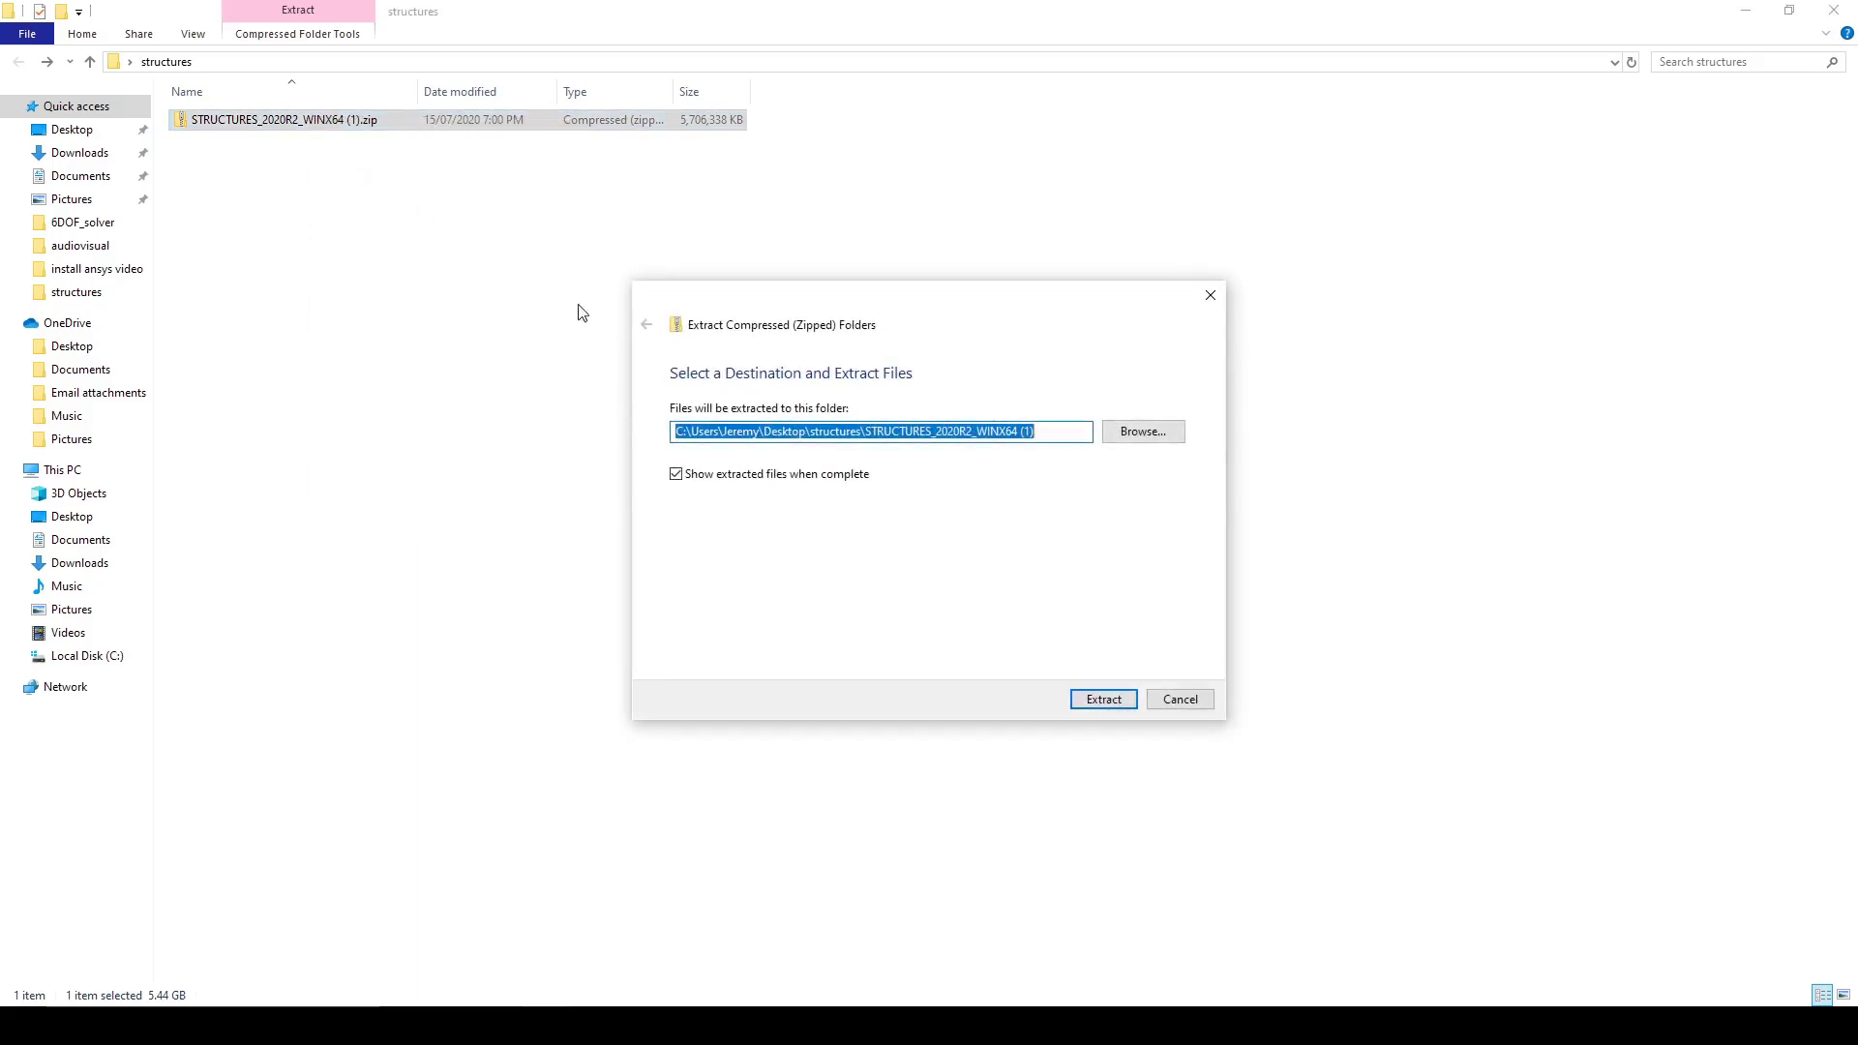
click(1096, 705)
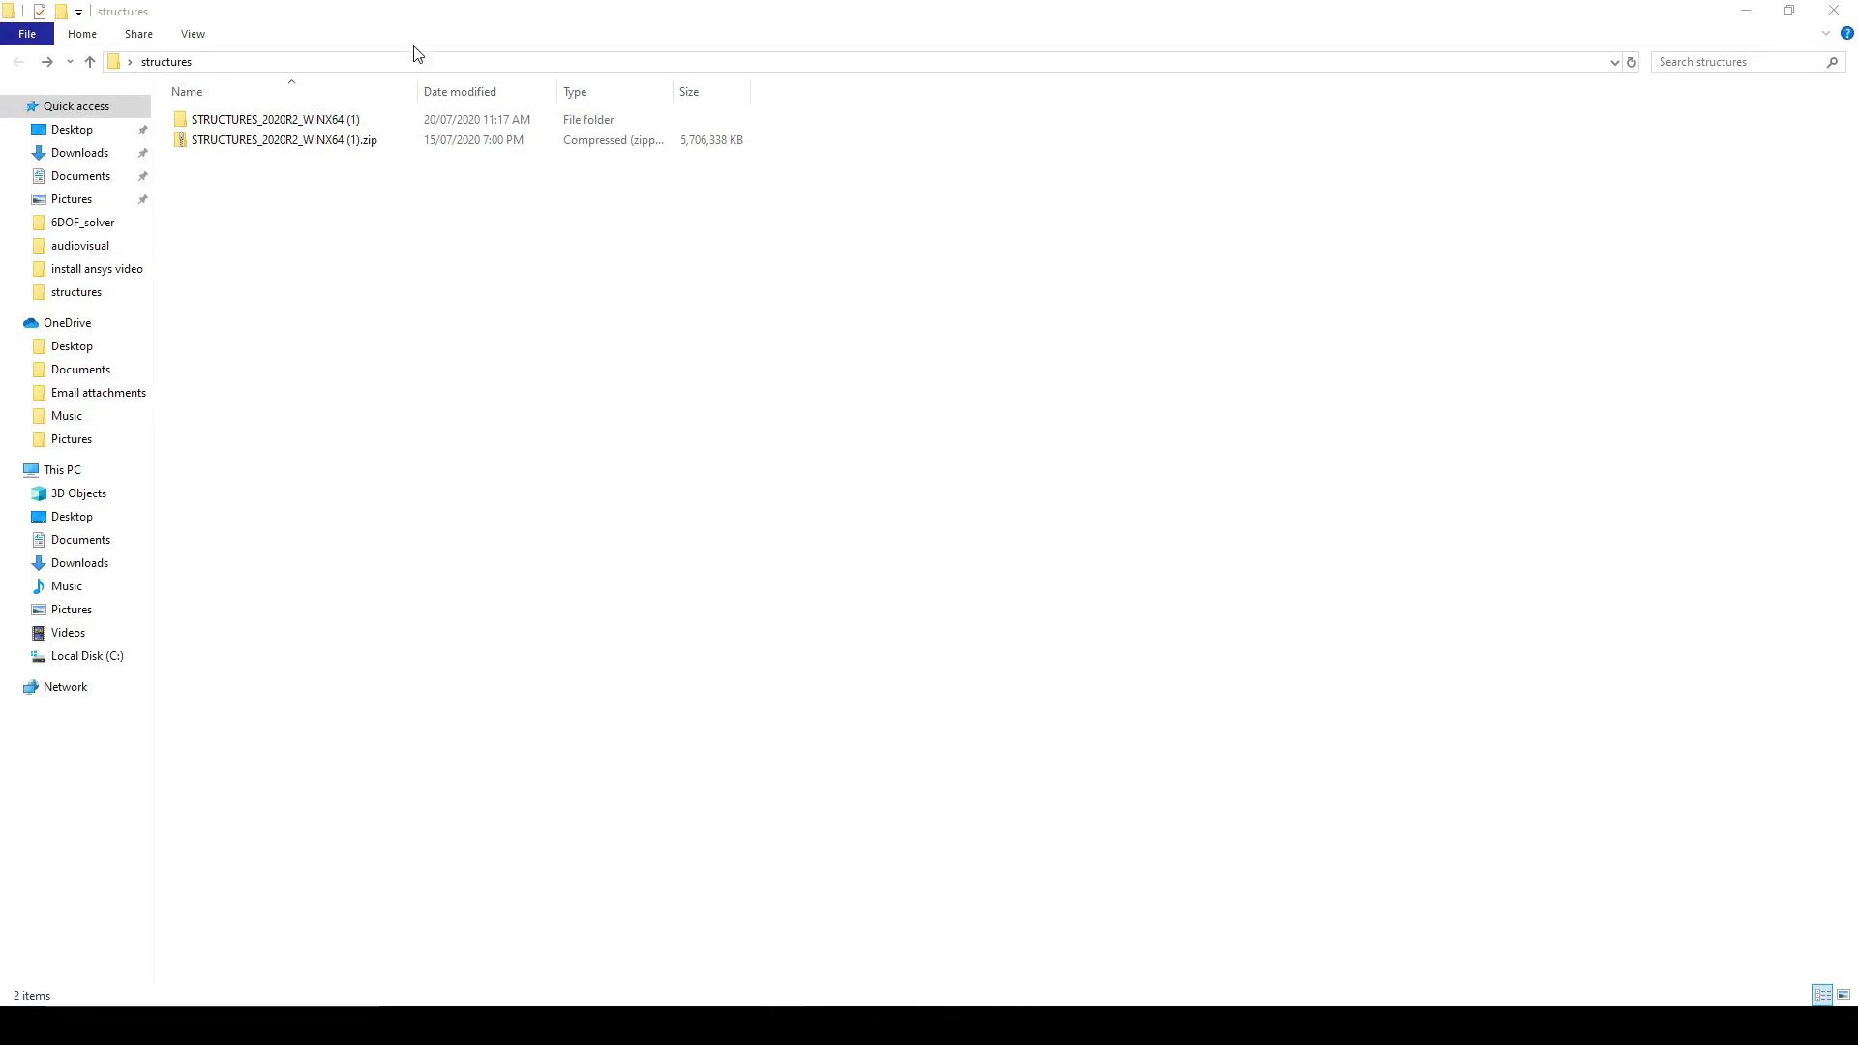
double_click(391, 119)
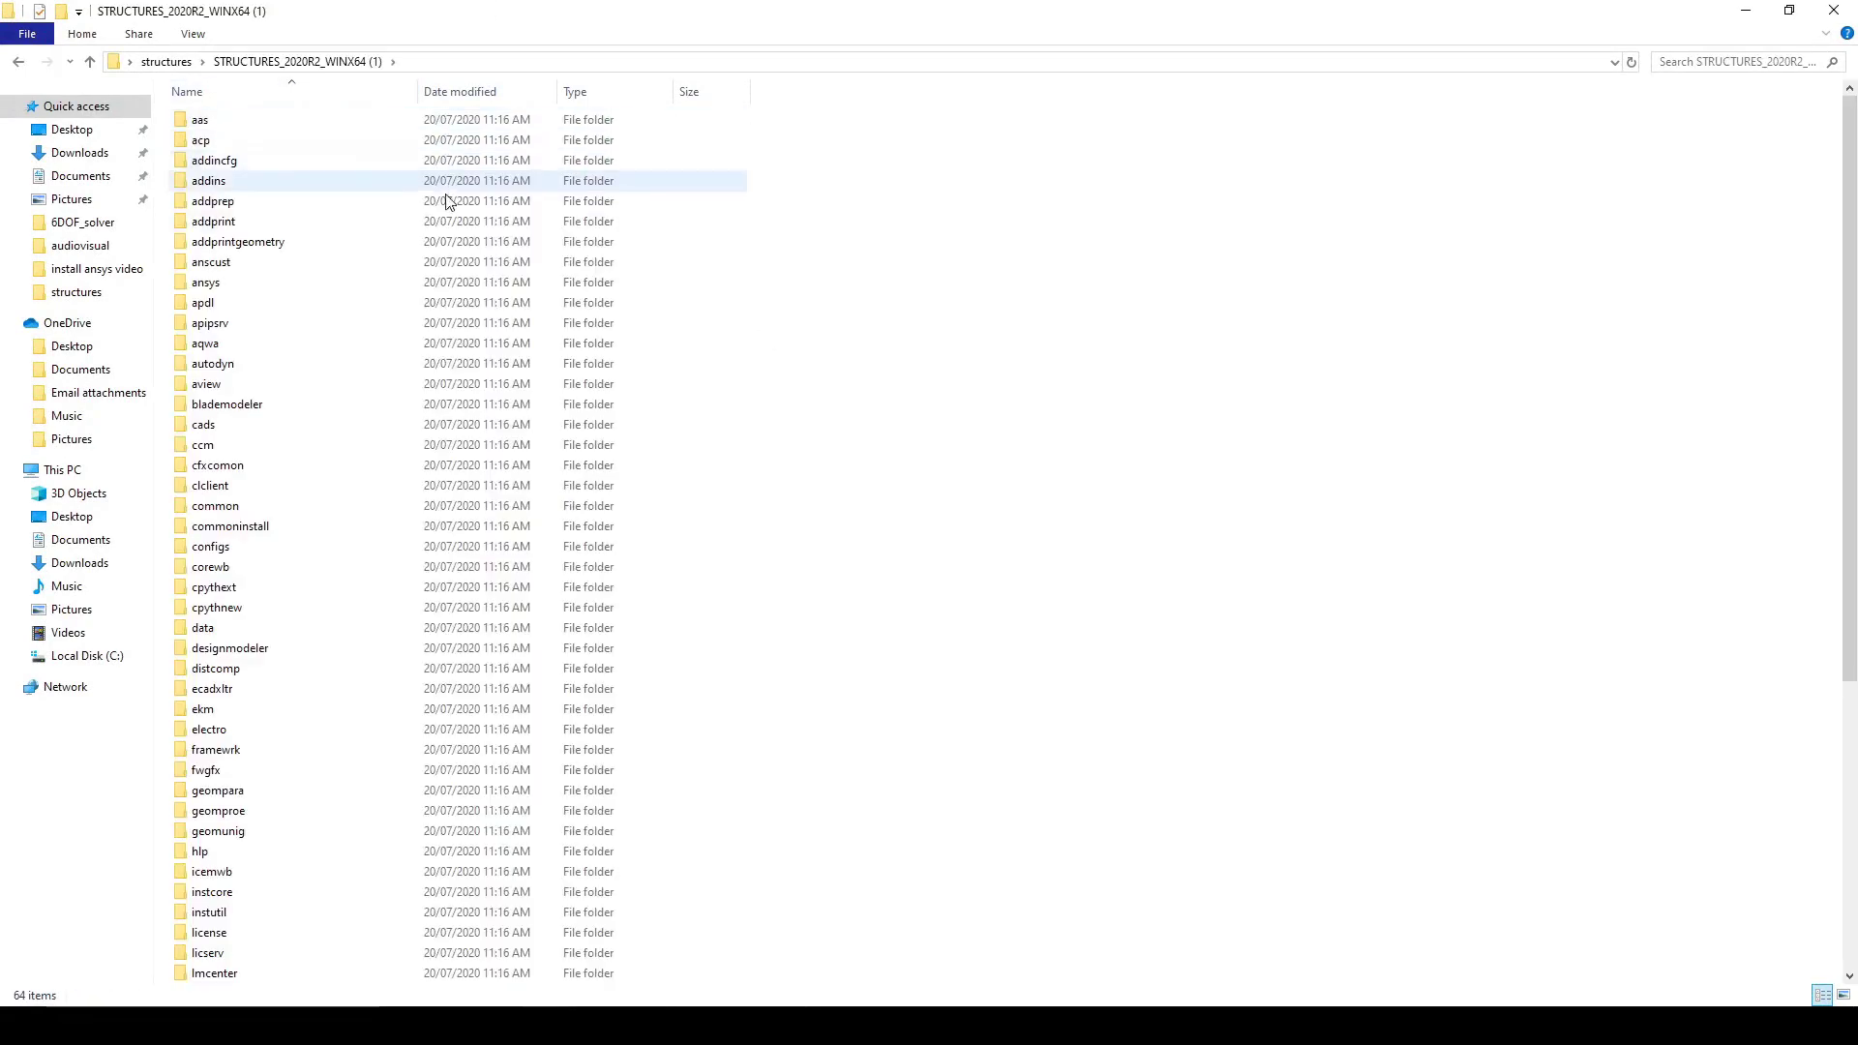
scroll(502, 466, down, 7)
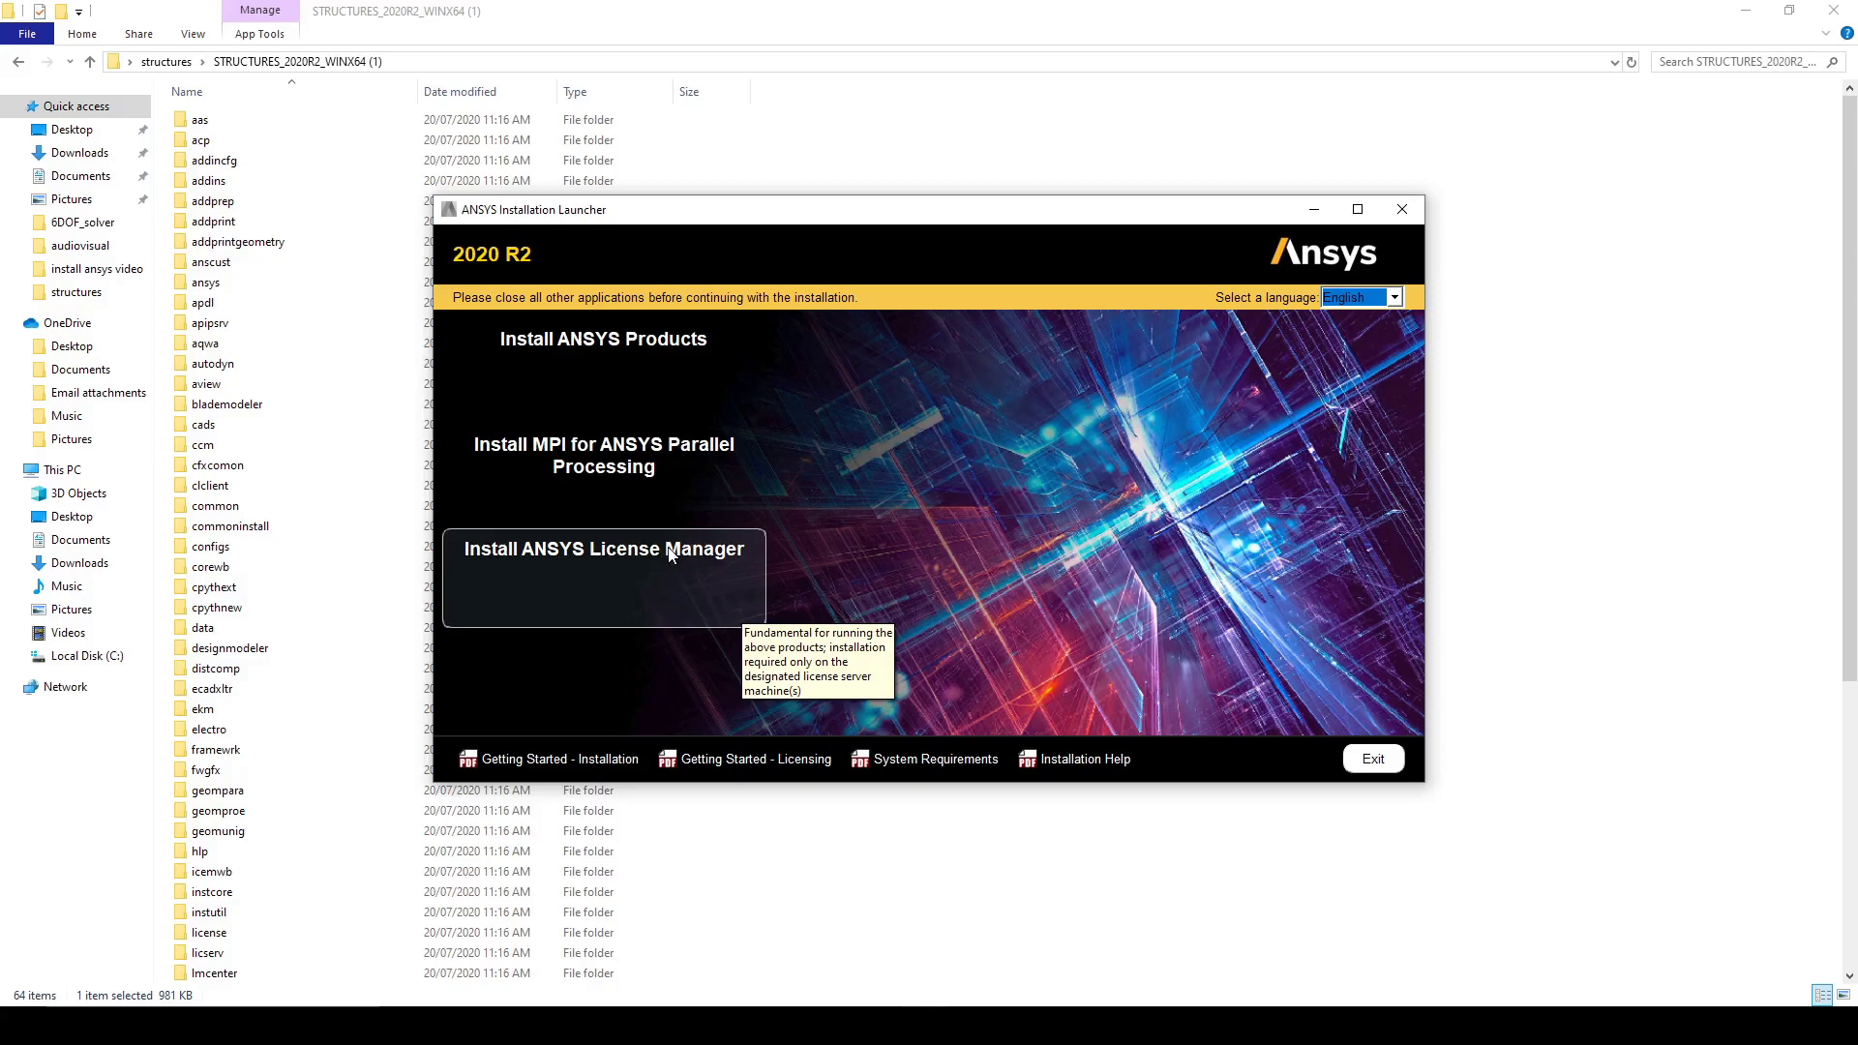
- Begin Install ANSYS Products, agree to the license, keep C:\Program Files\ANSYS Inc, and defer license server setup
click(642, 382)
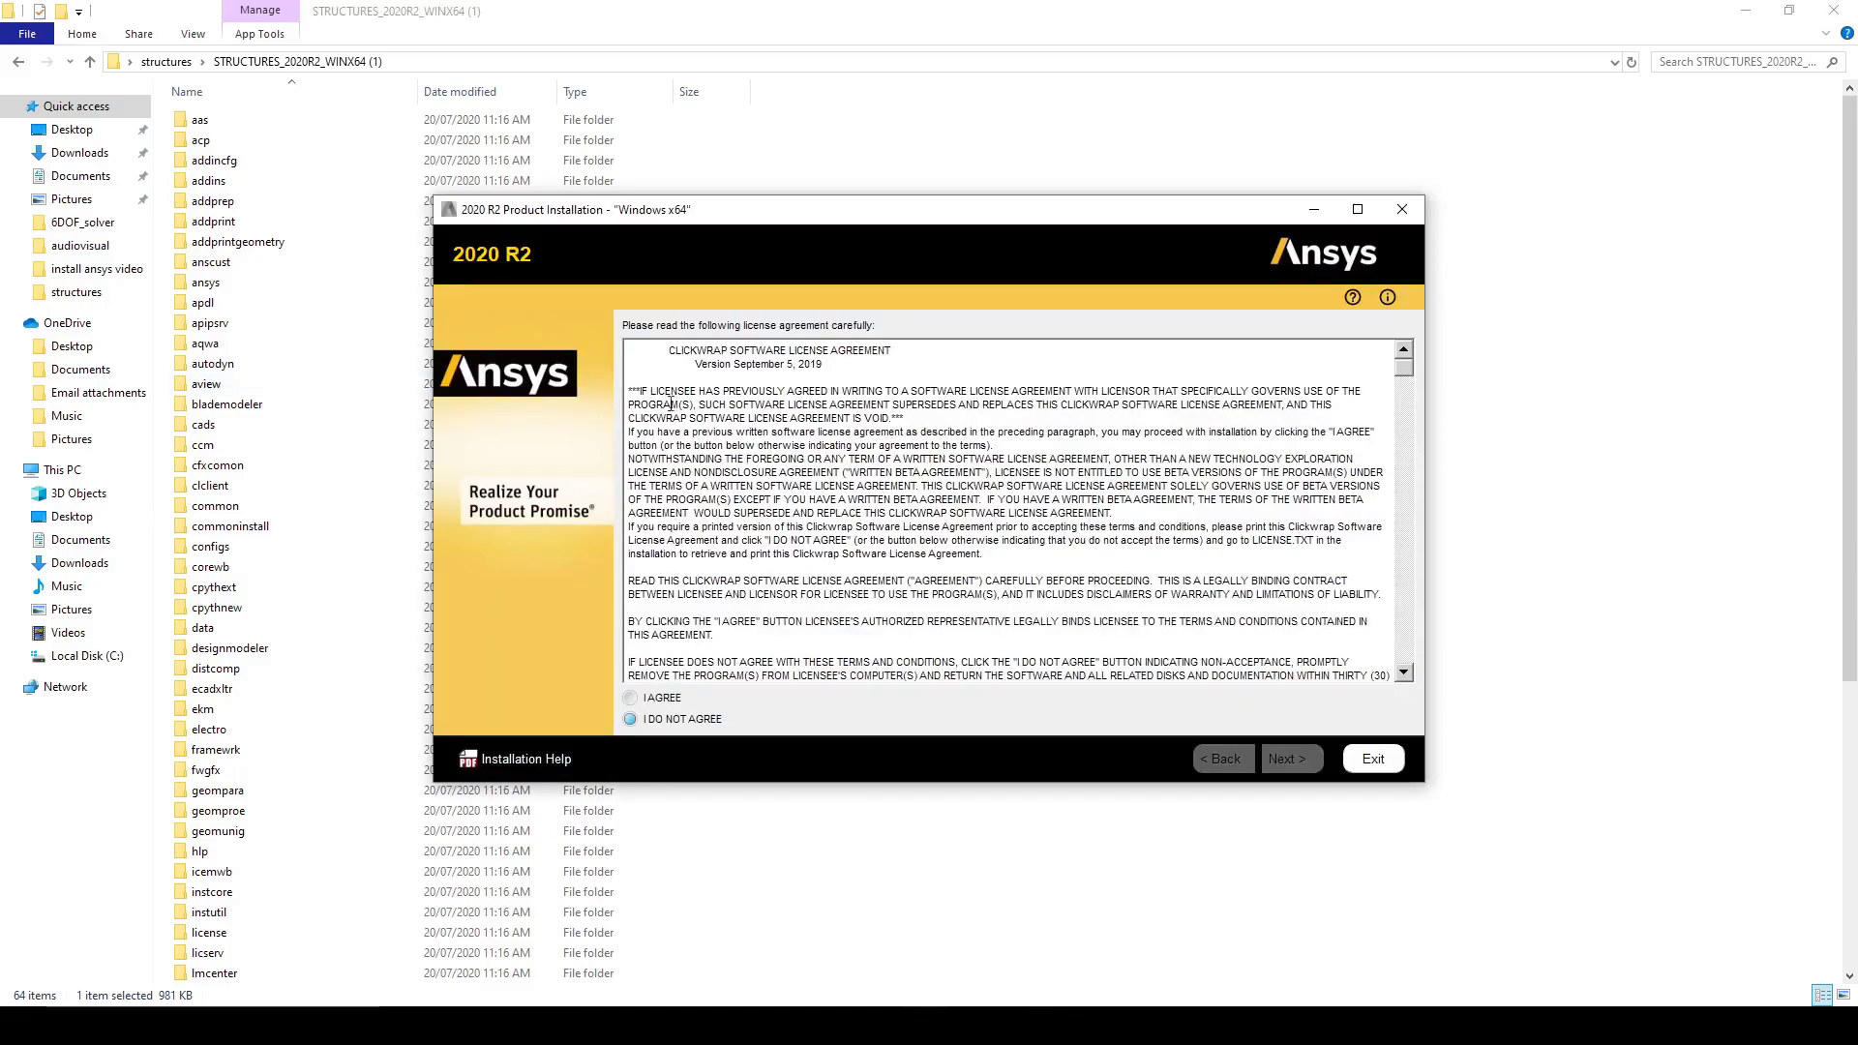
click(679, 702)
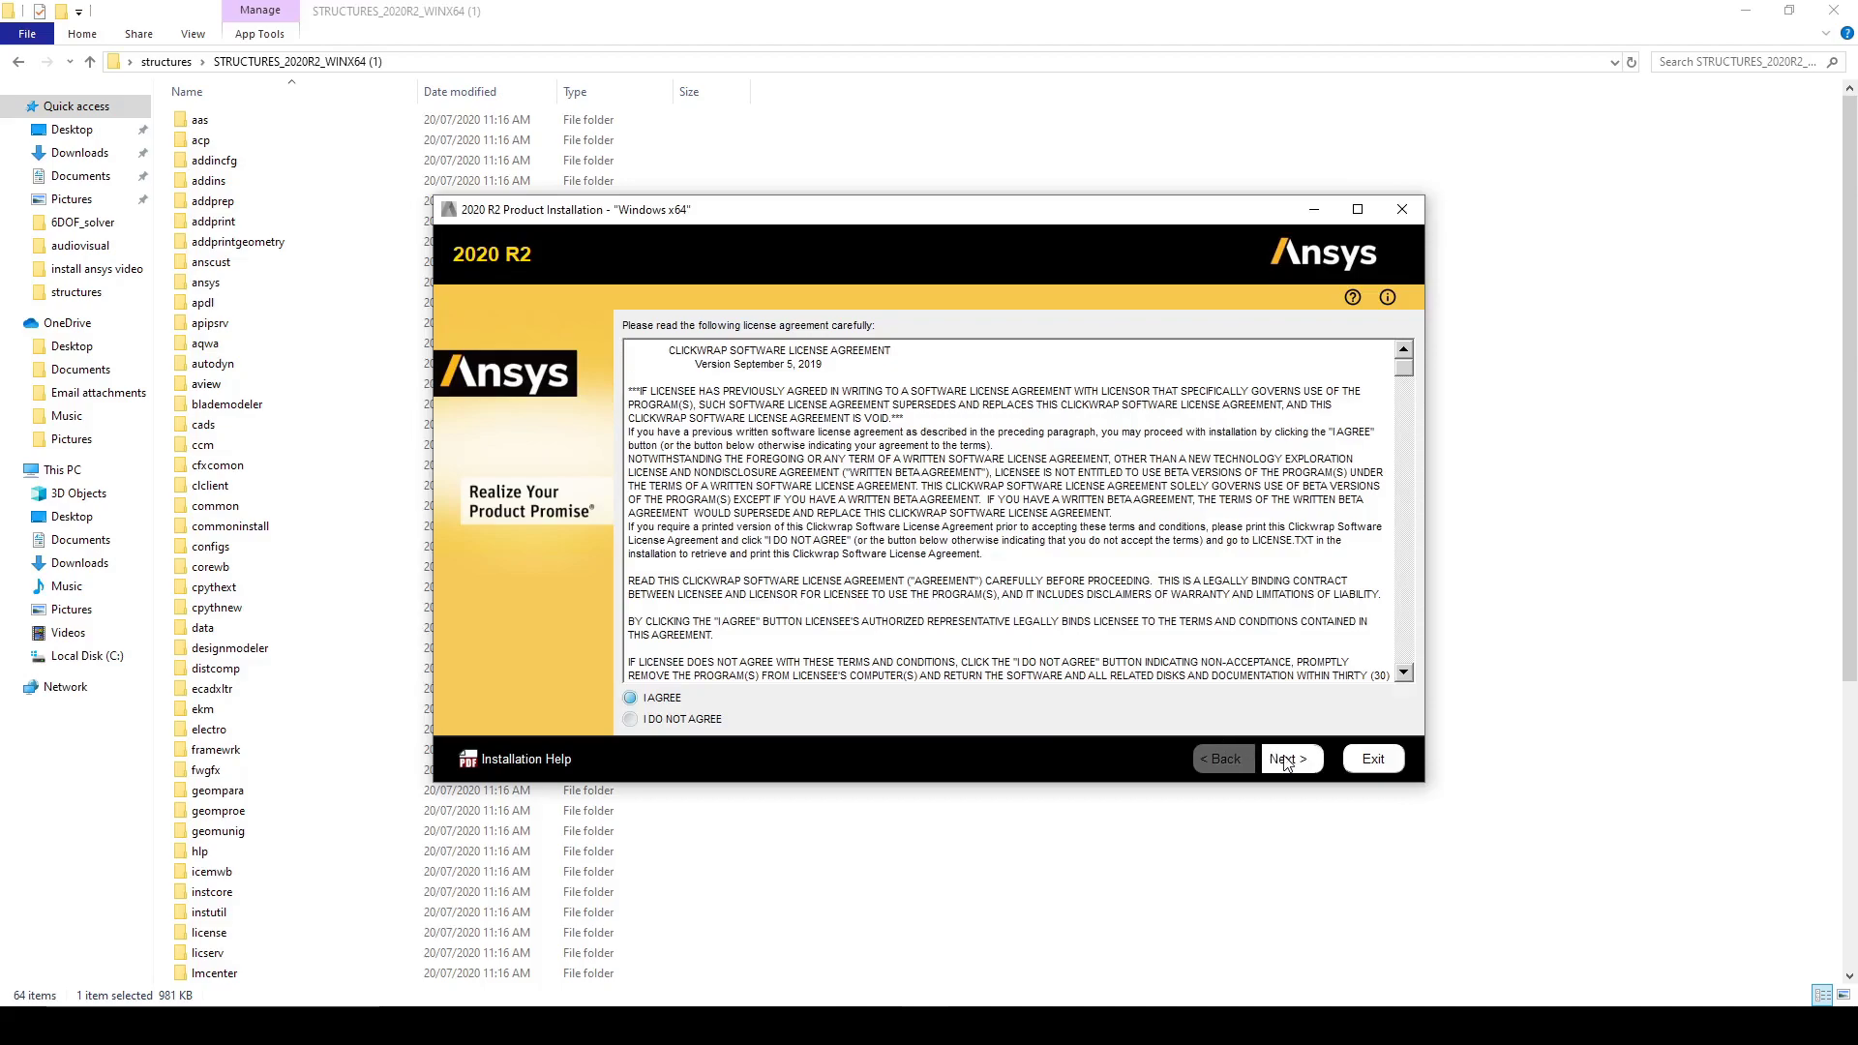
click(1286, 761)
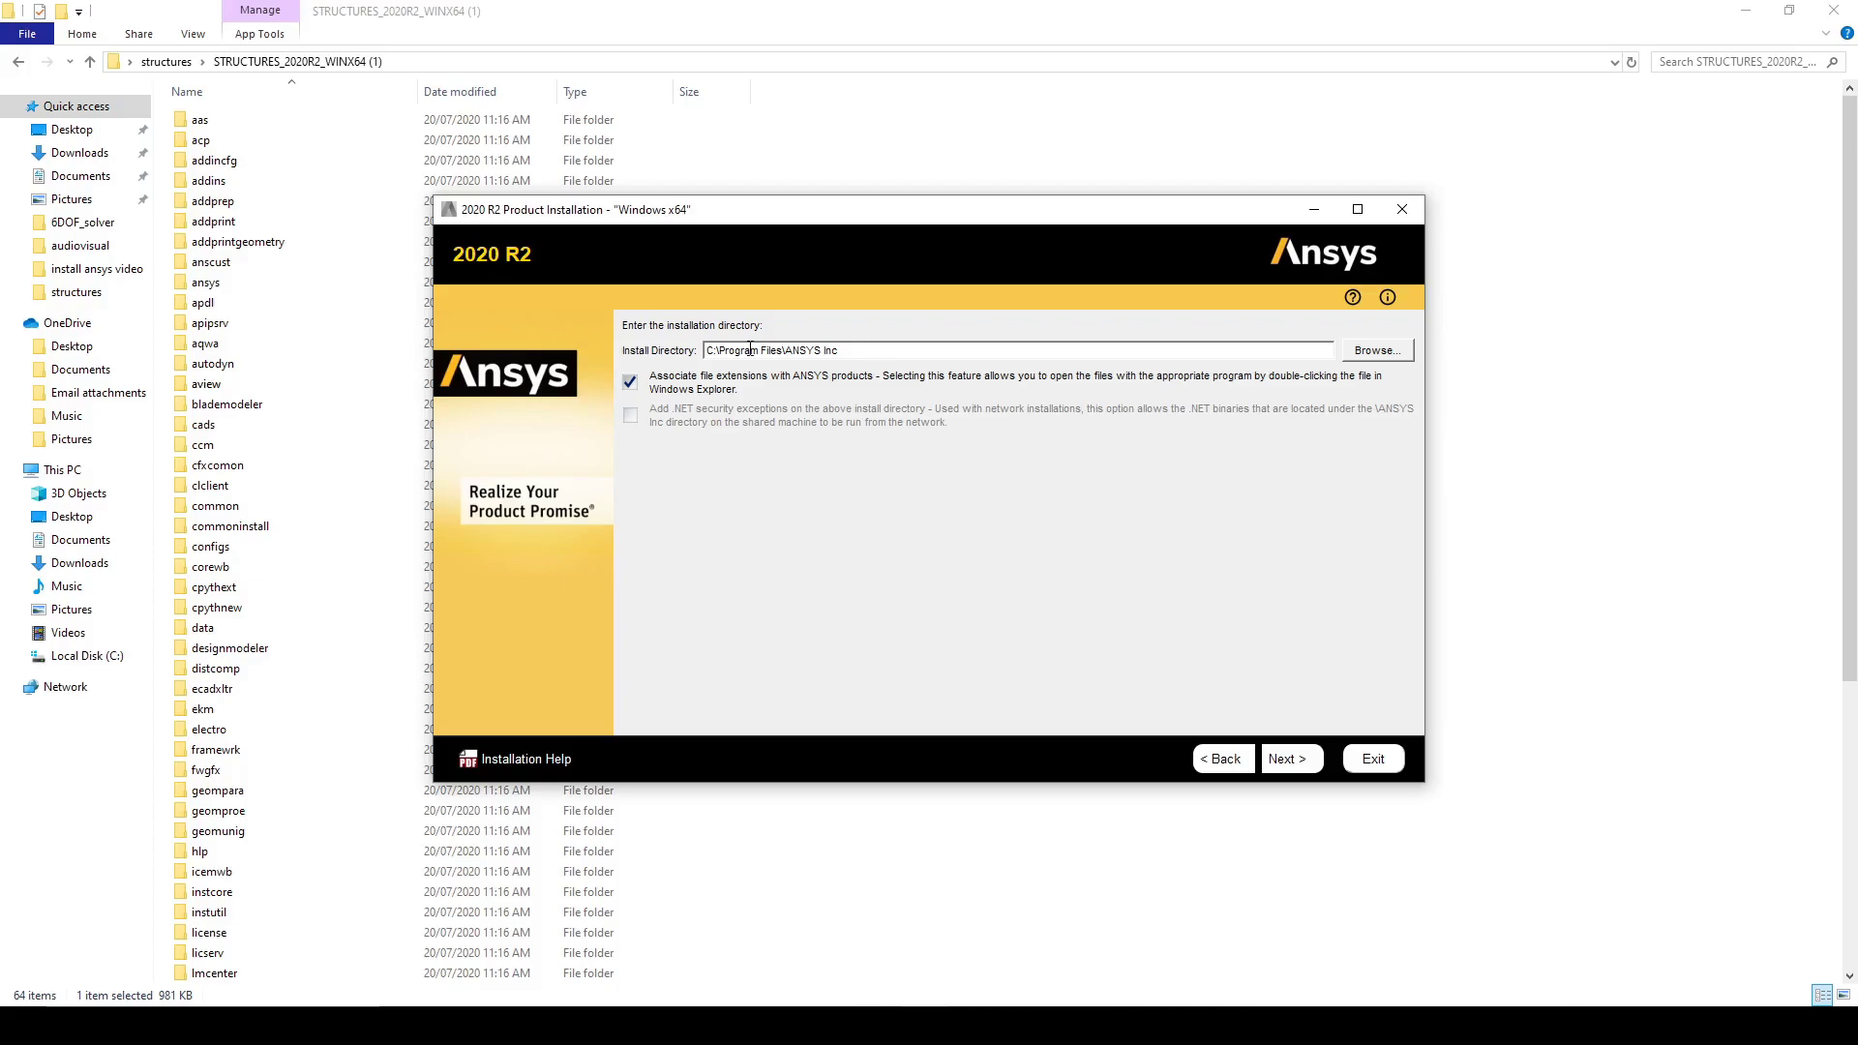
drag(708, 350, 873, 346)
click(872, 348)
click(1309, 763)
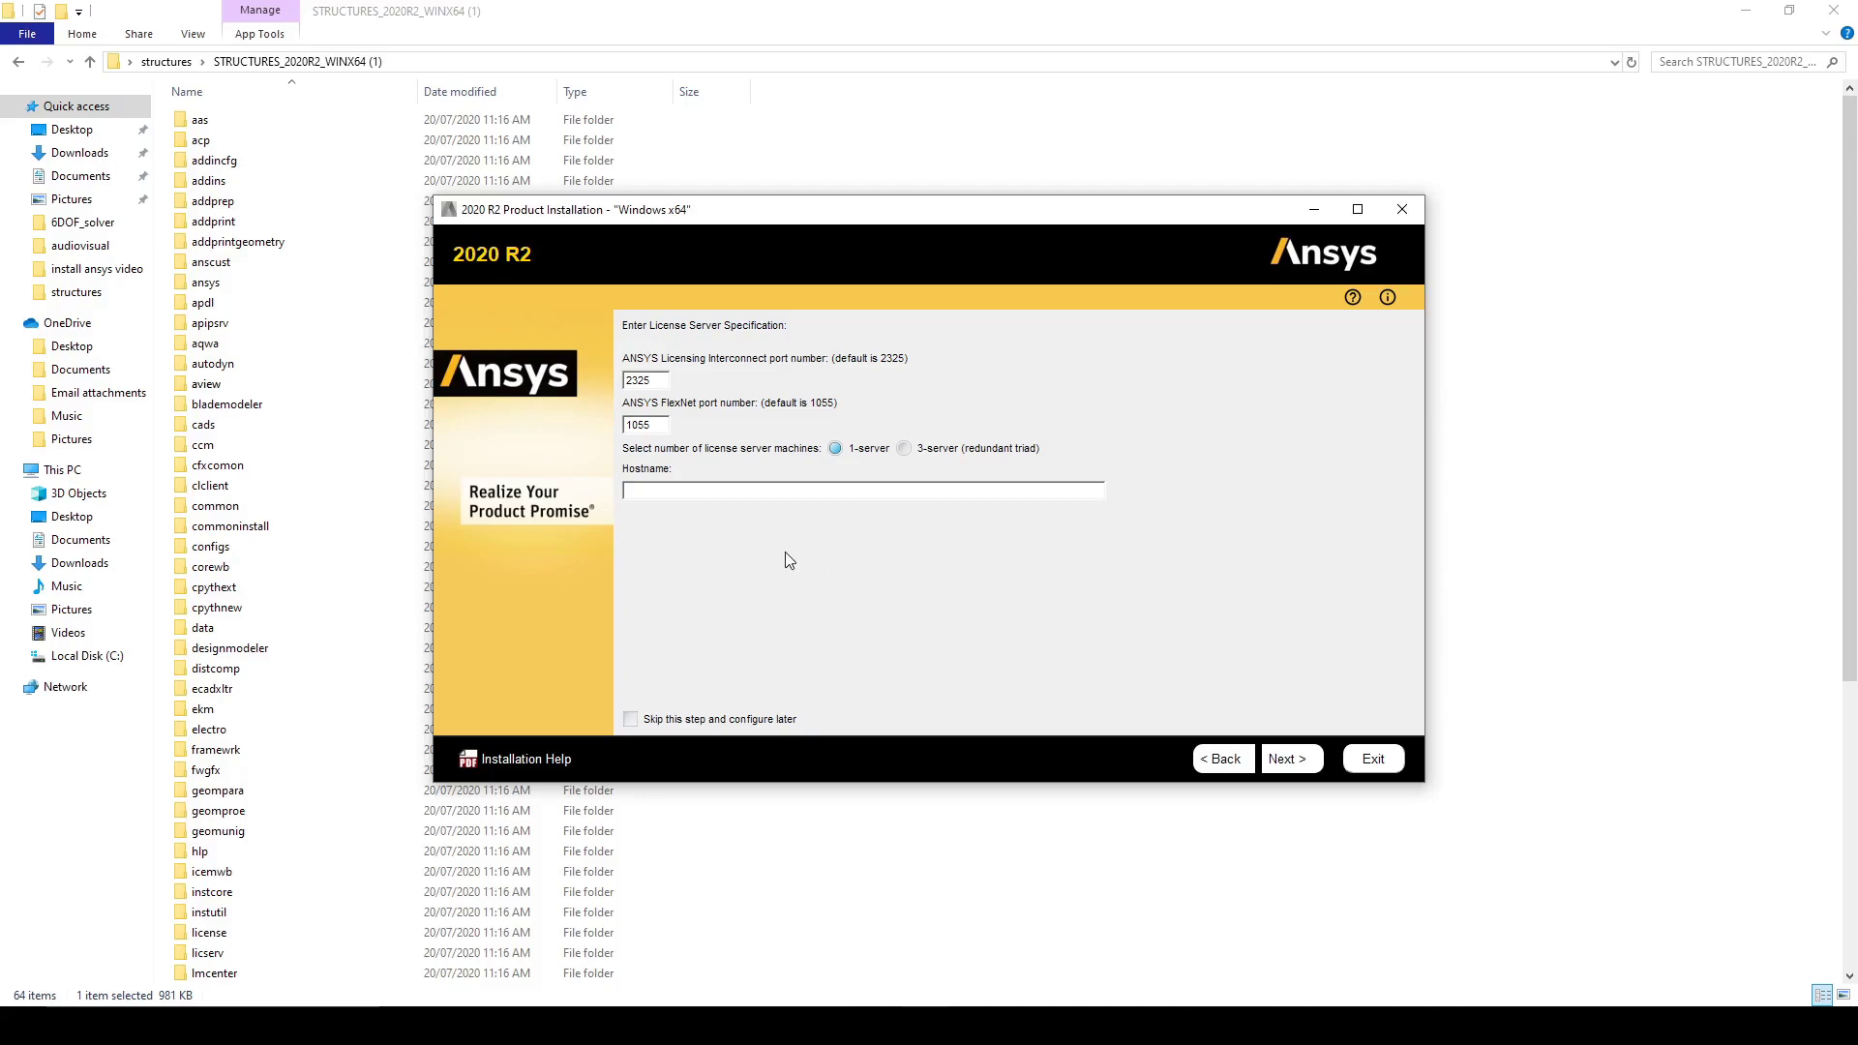
click(631, 719)
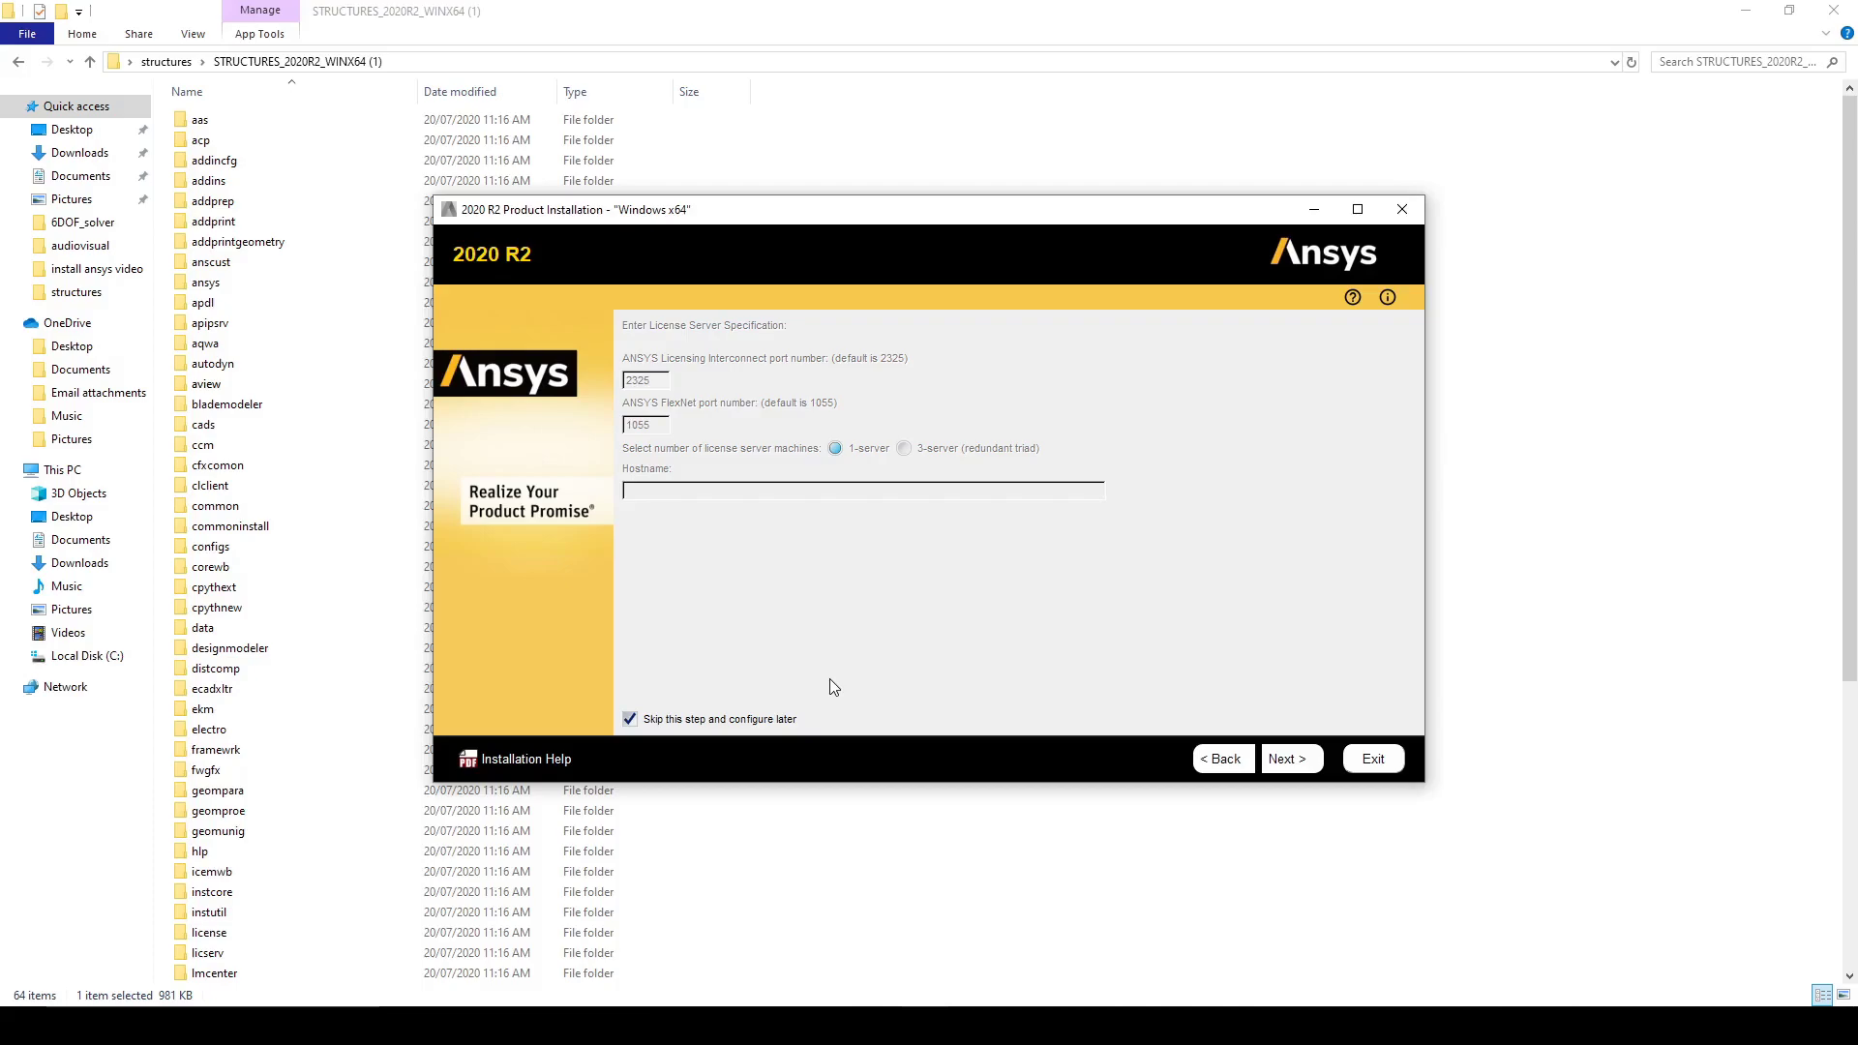
- Uncheck Electronics Reliability, Offshore (Aqwa) and Platform (optiSLang), keeping Explicit Dynamics and Structural Mechanics, then continue
click(1287, 758)
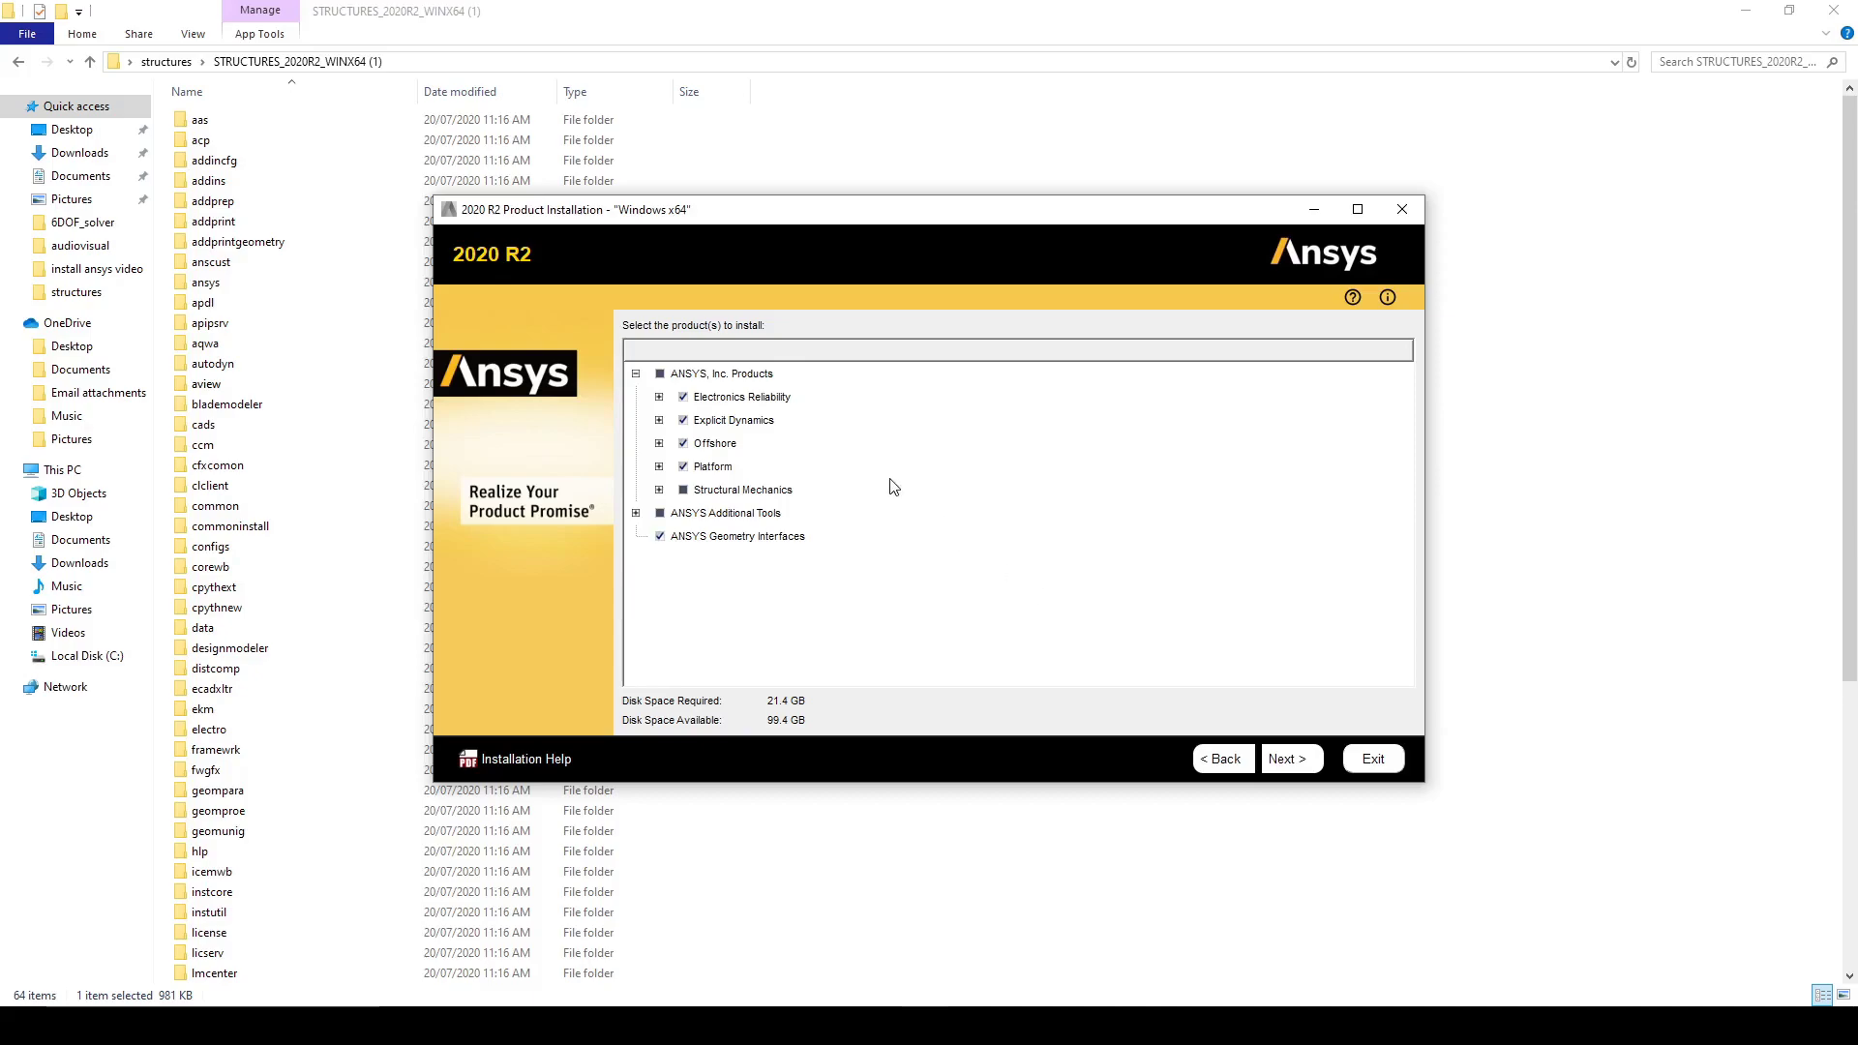
click(660, 420)
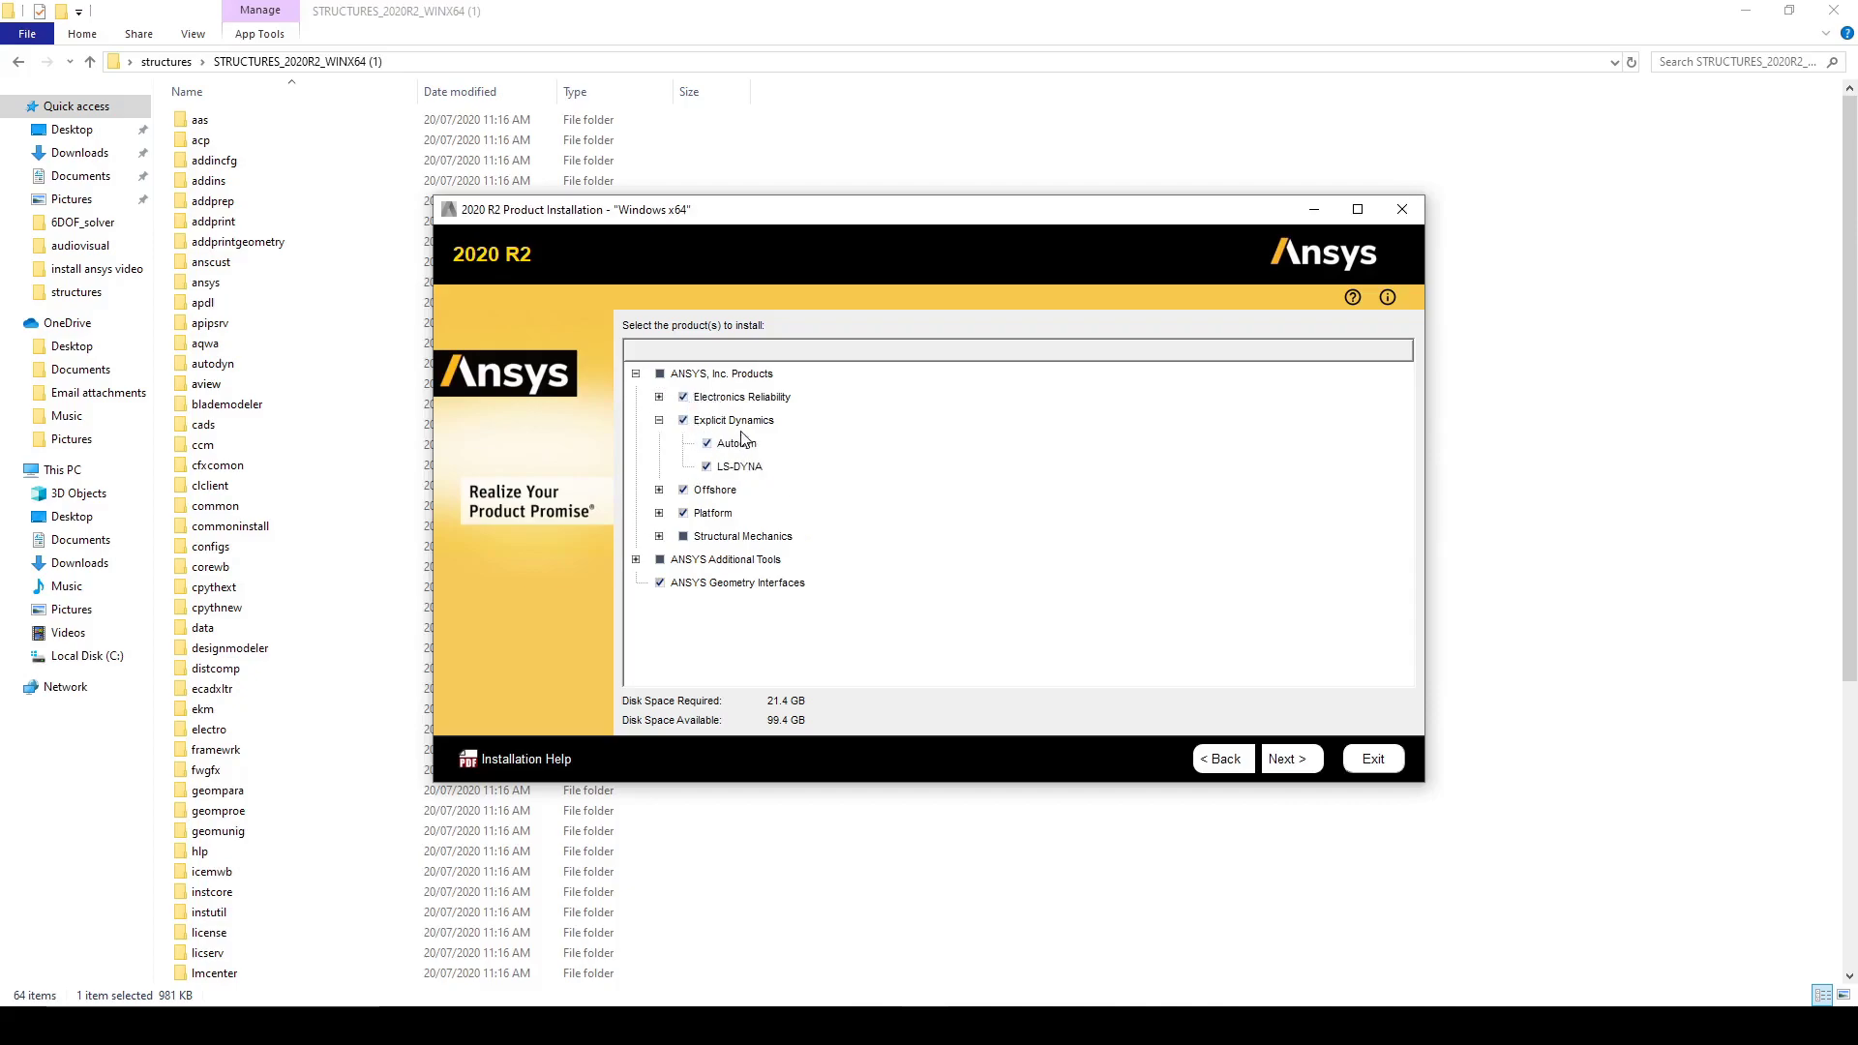
click(659, 536)
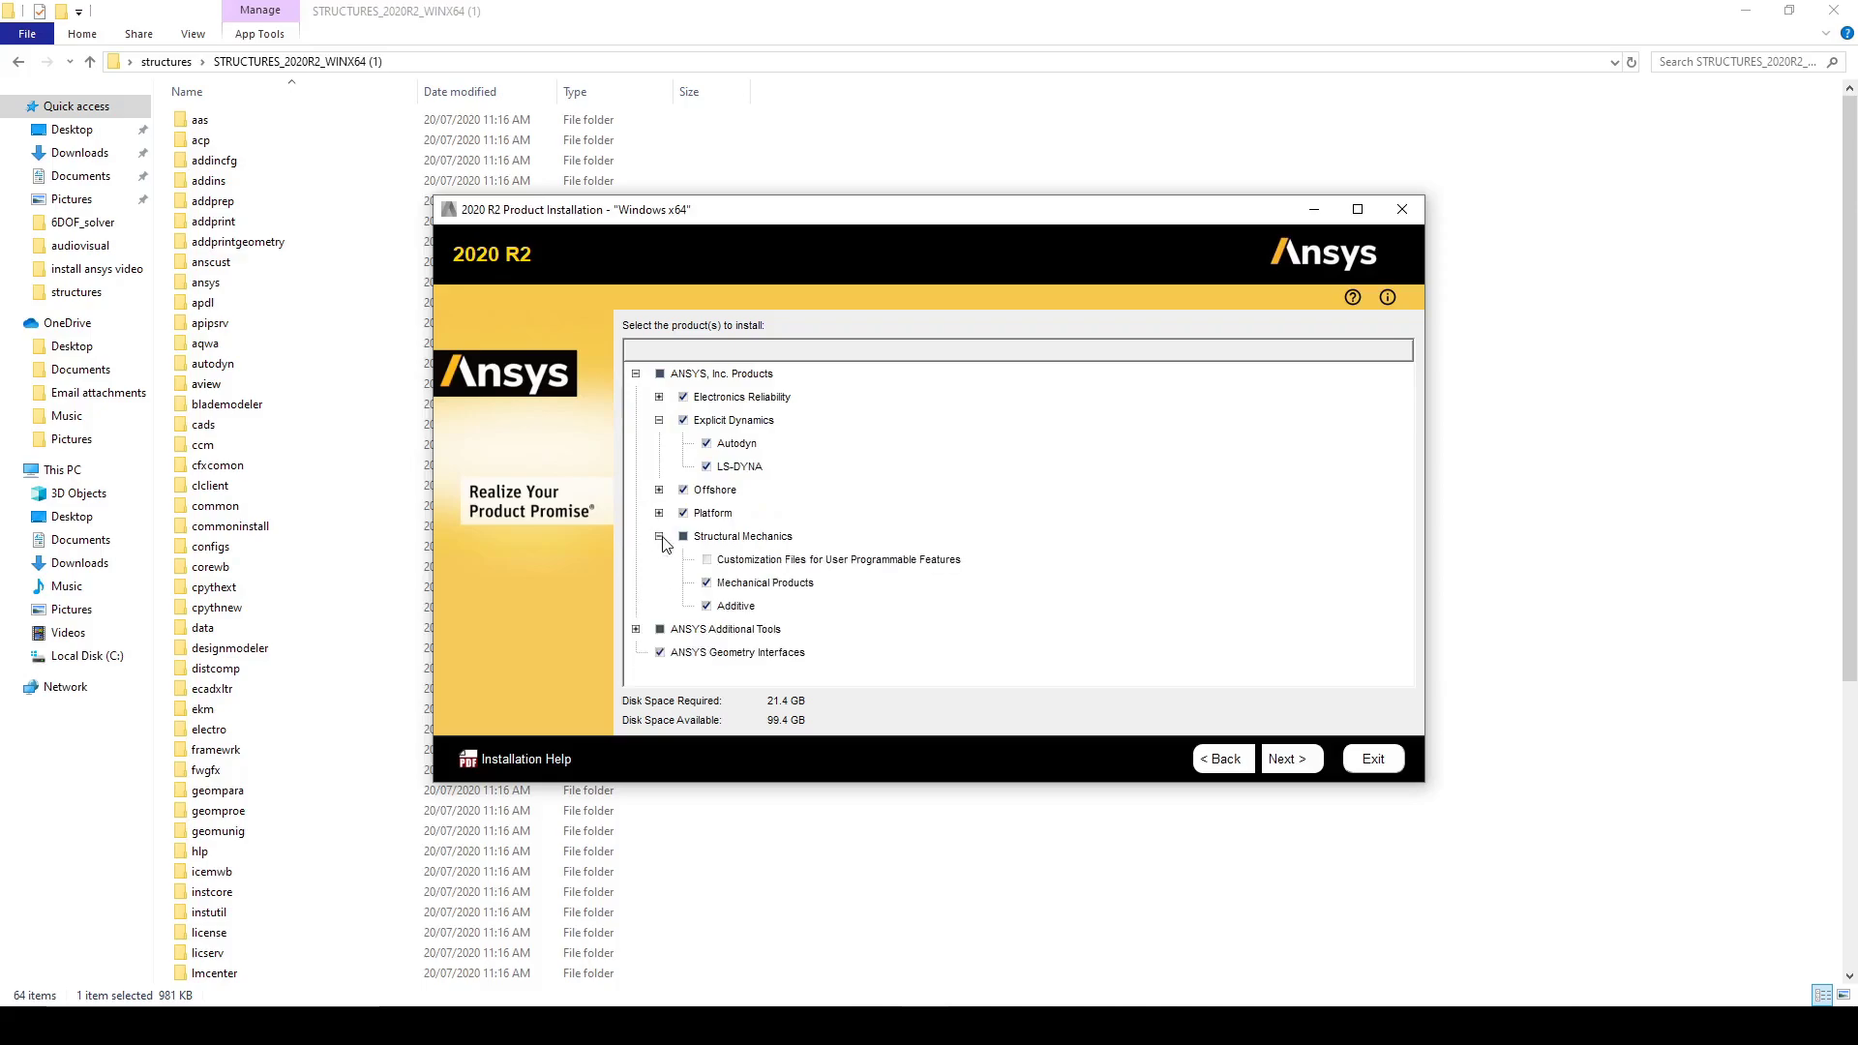
click(684, 398)
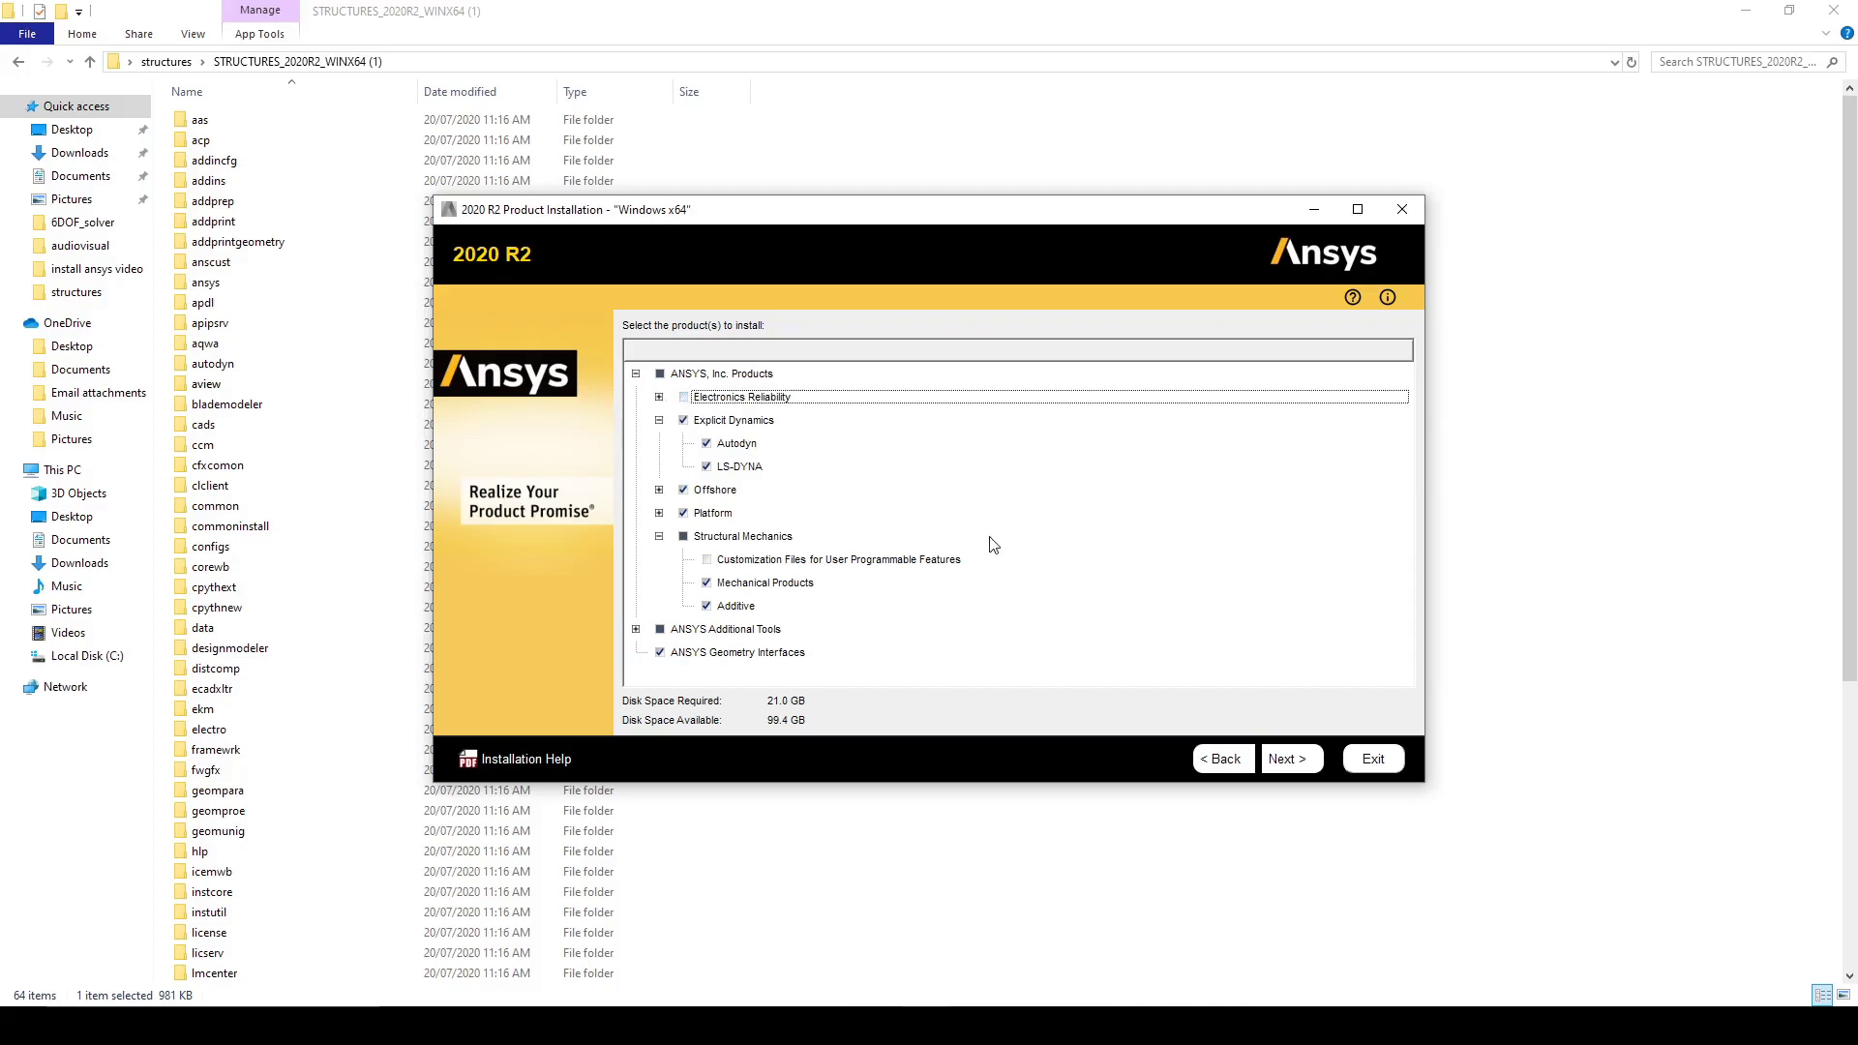
click(659, 490)
click(691, 492)
click(685, 491)
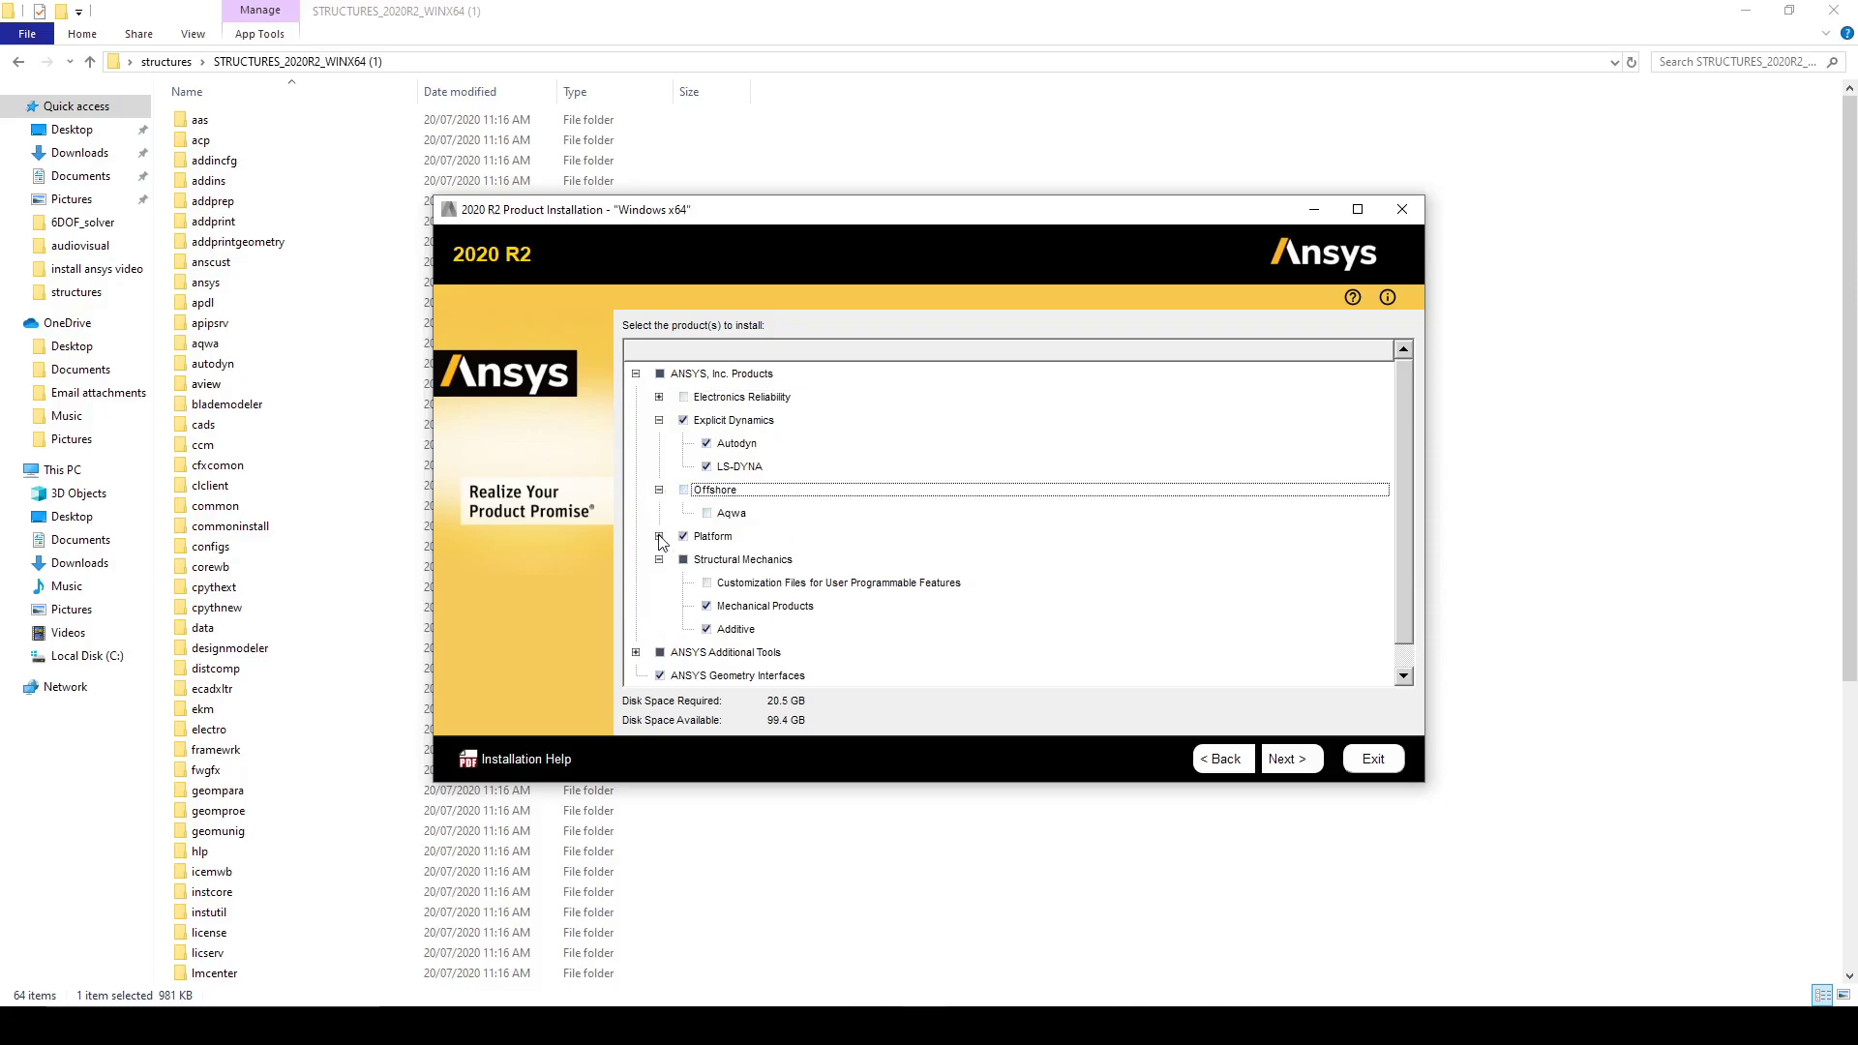
click(659, 536)
click(695, 539)
scroll(868, 571, down, 1)
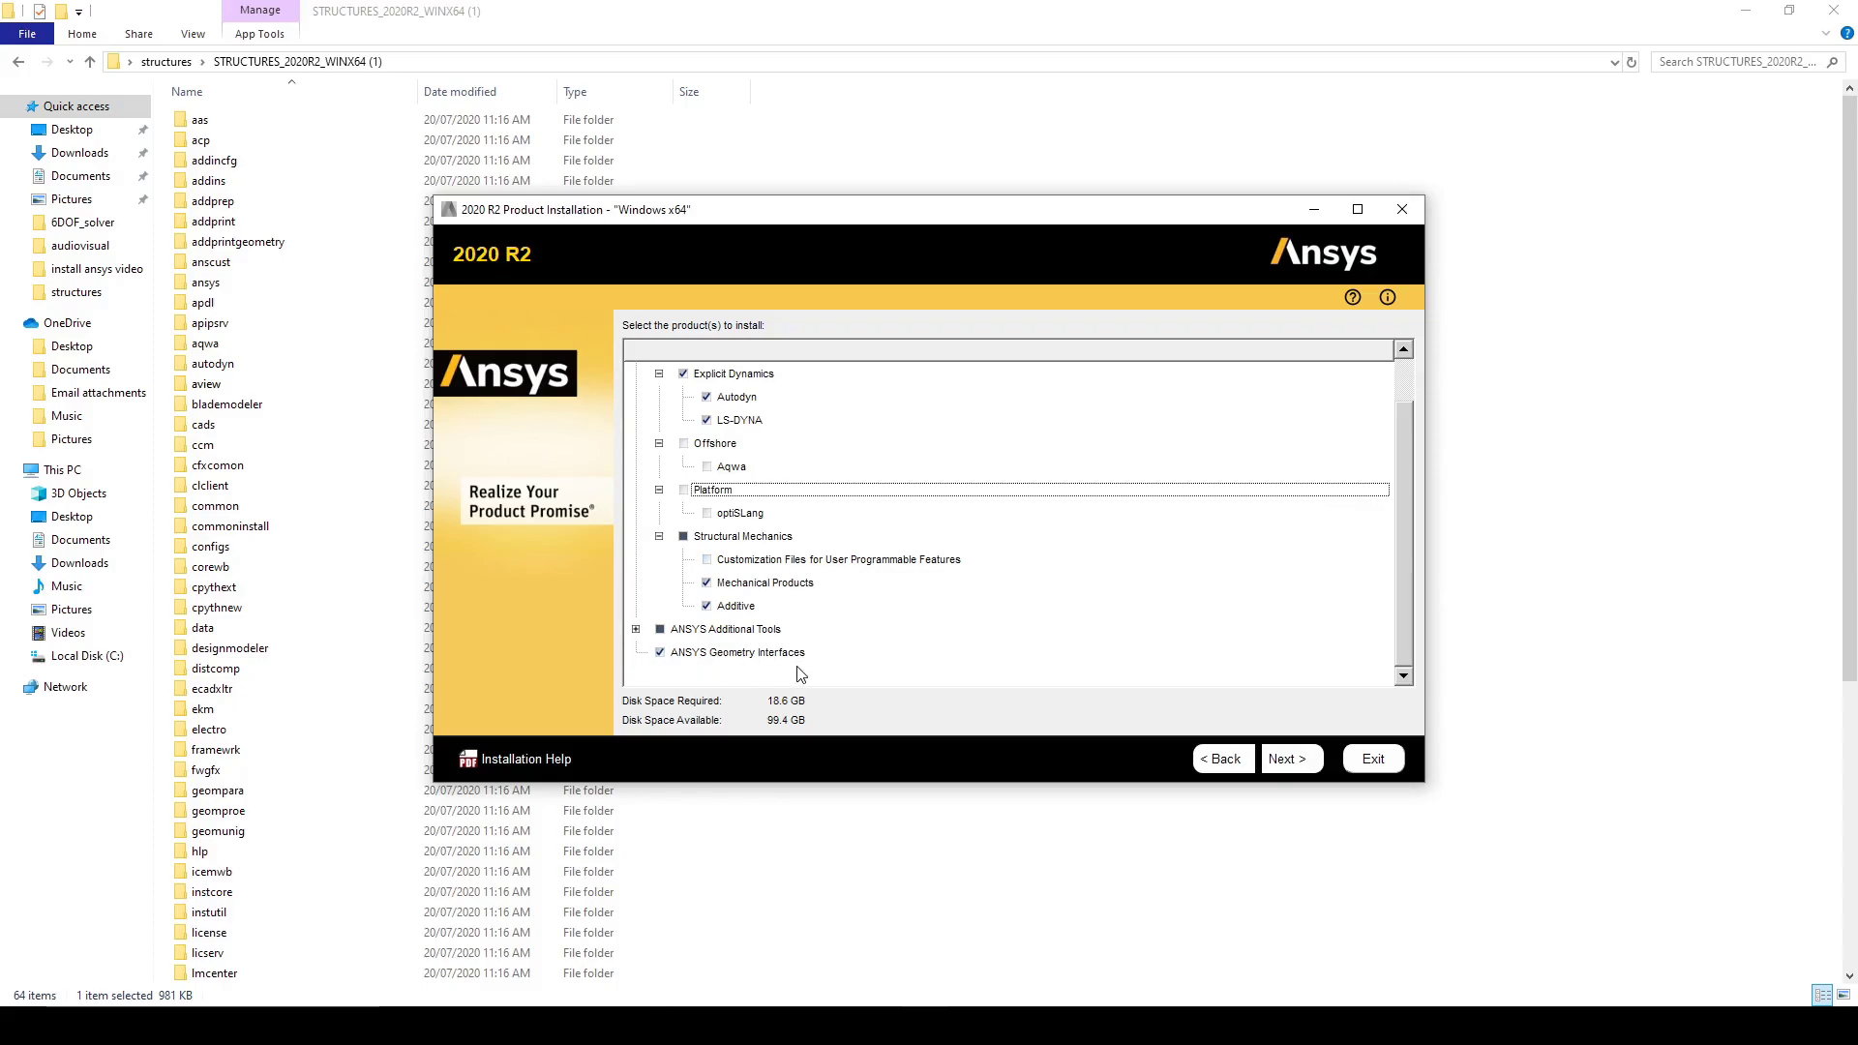
click(1268, 758)
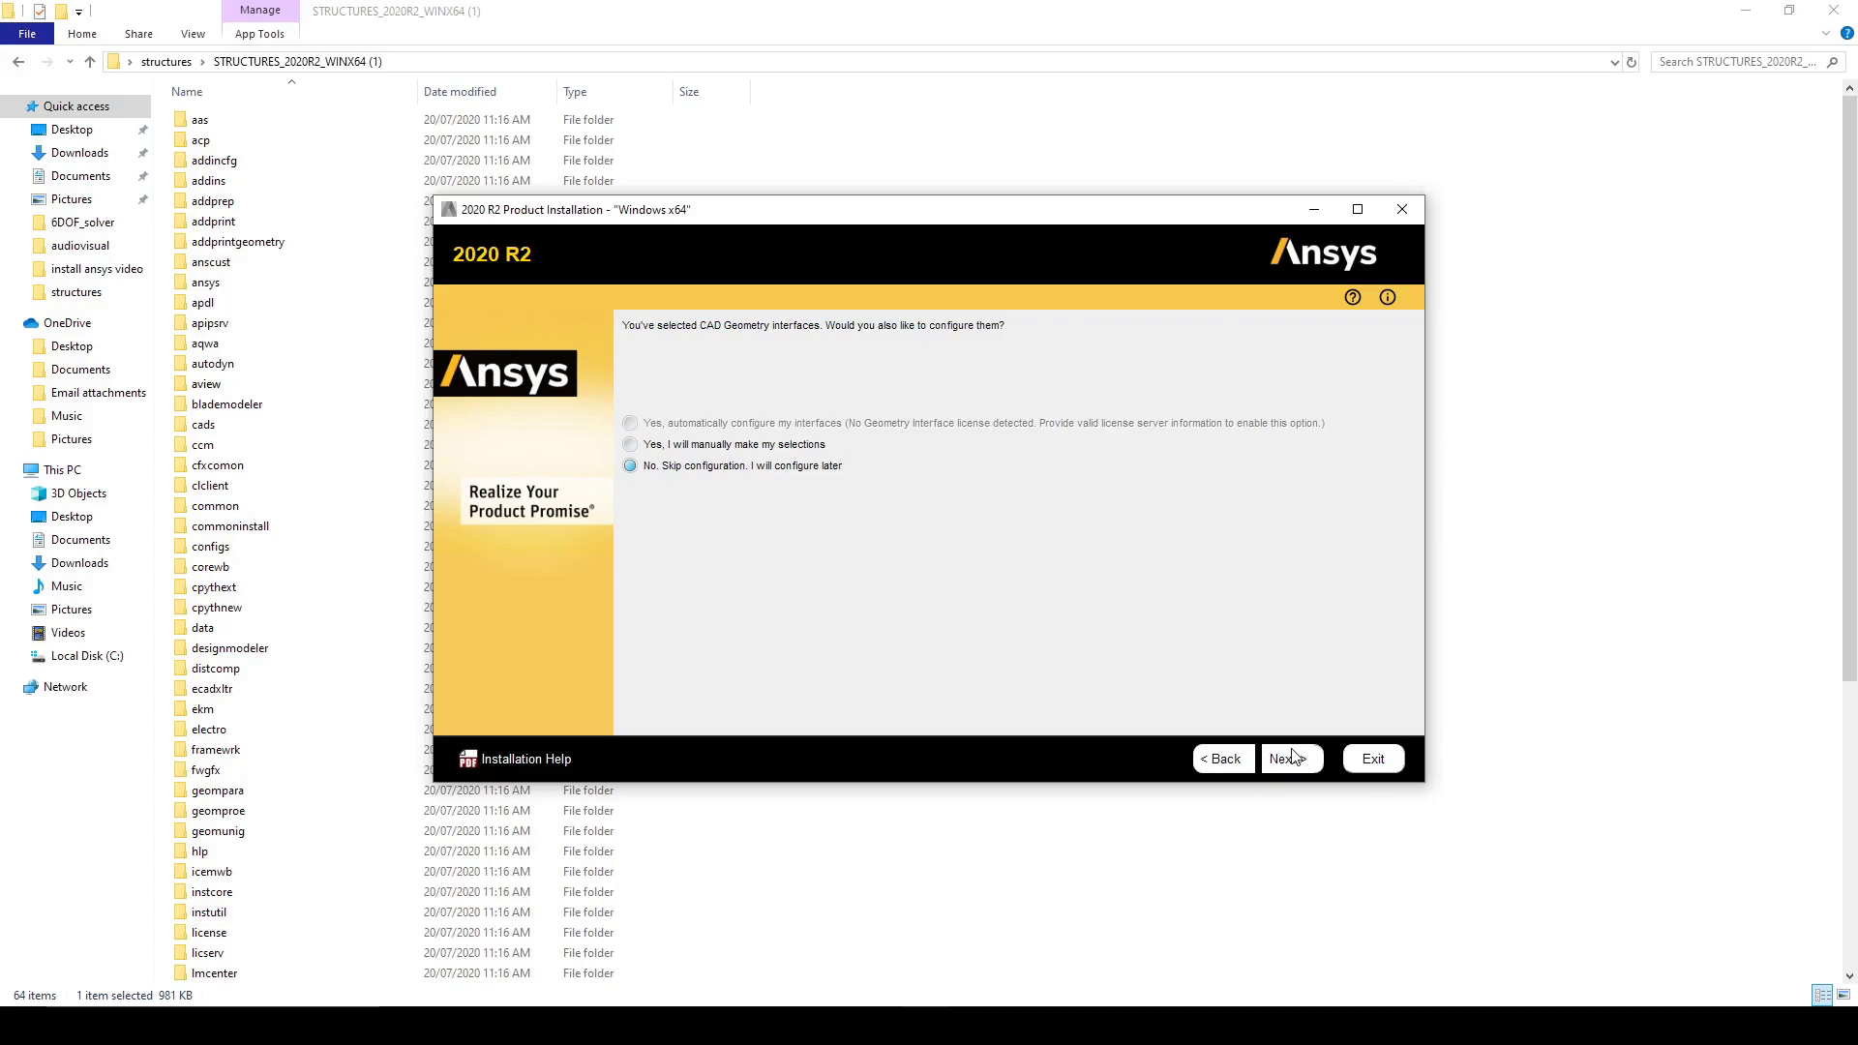
- Keep 'No. Skip configuration' for CAD interfaces, install the chosen products, and finish once complete
click(1293, 755)
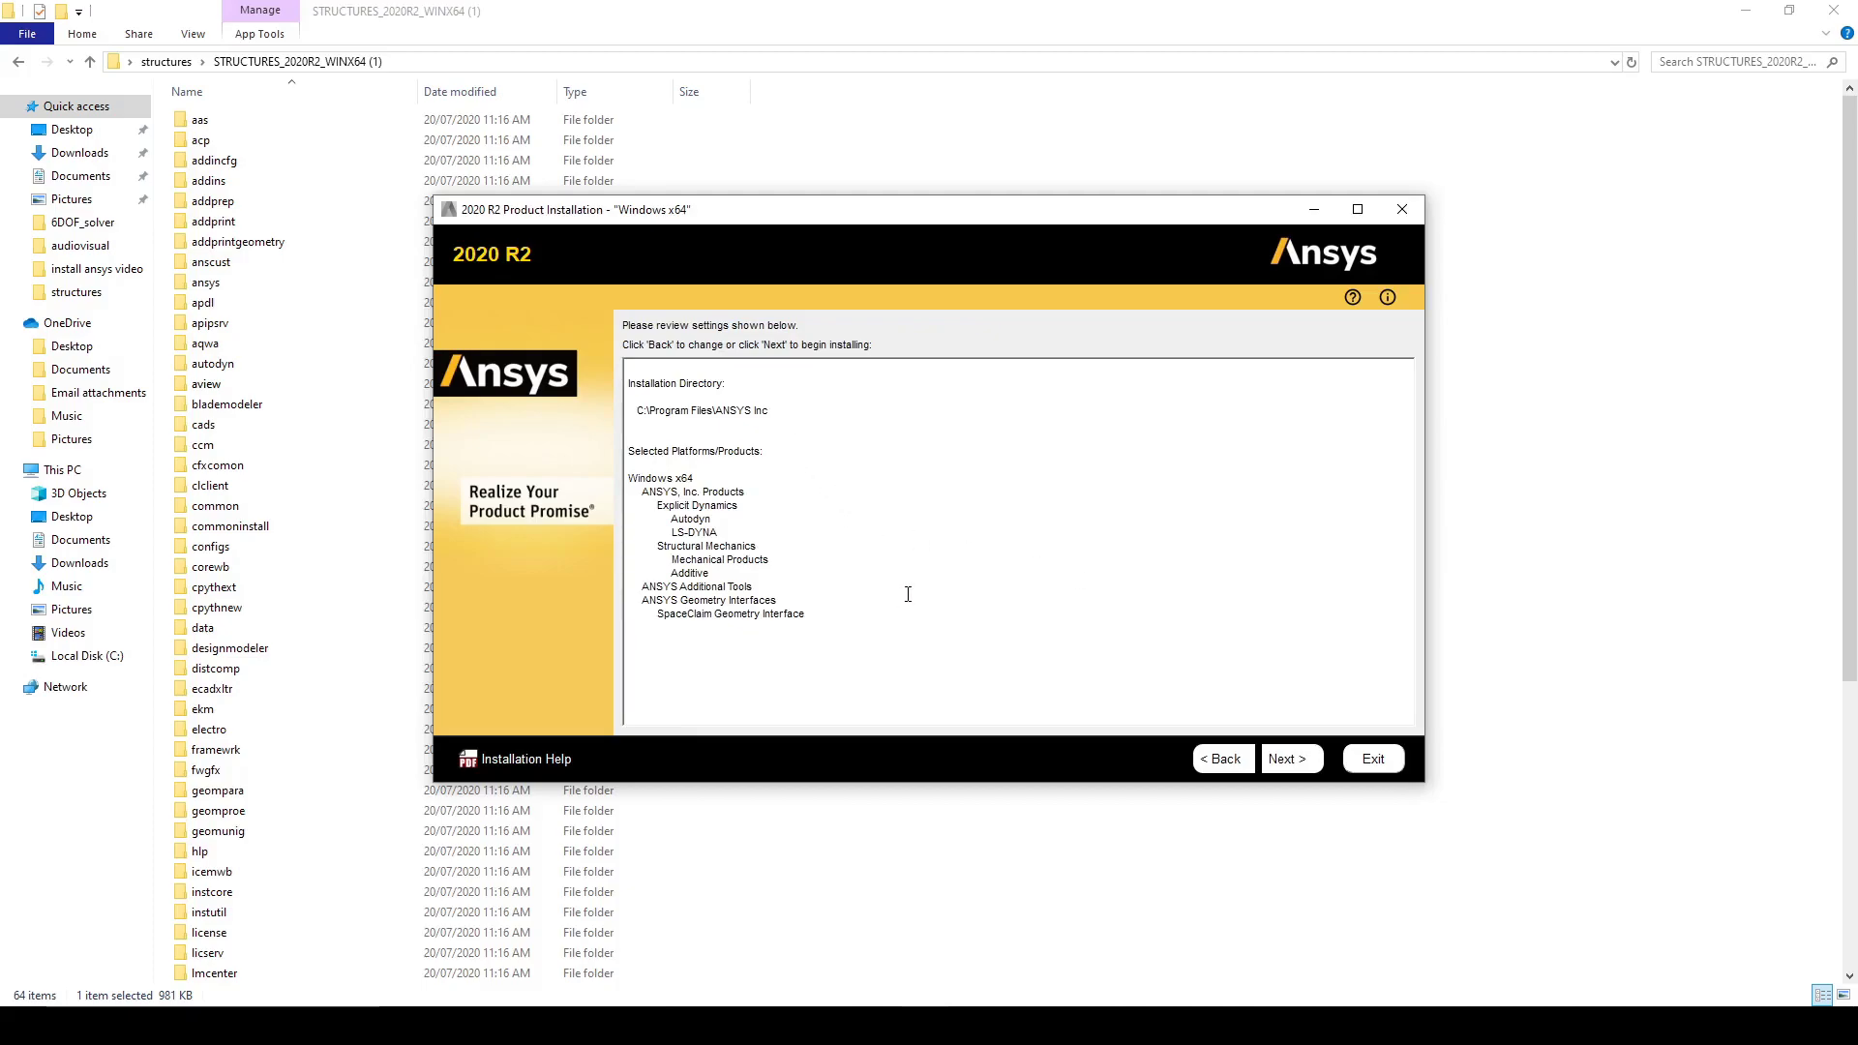
click(1283, 761)
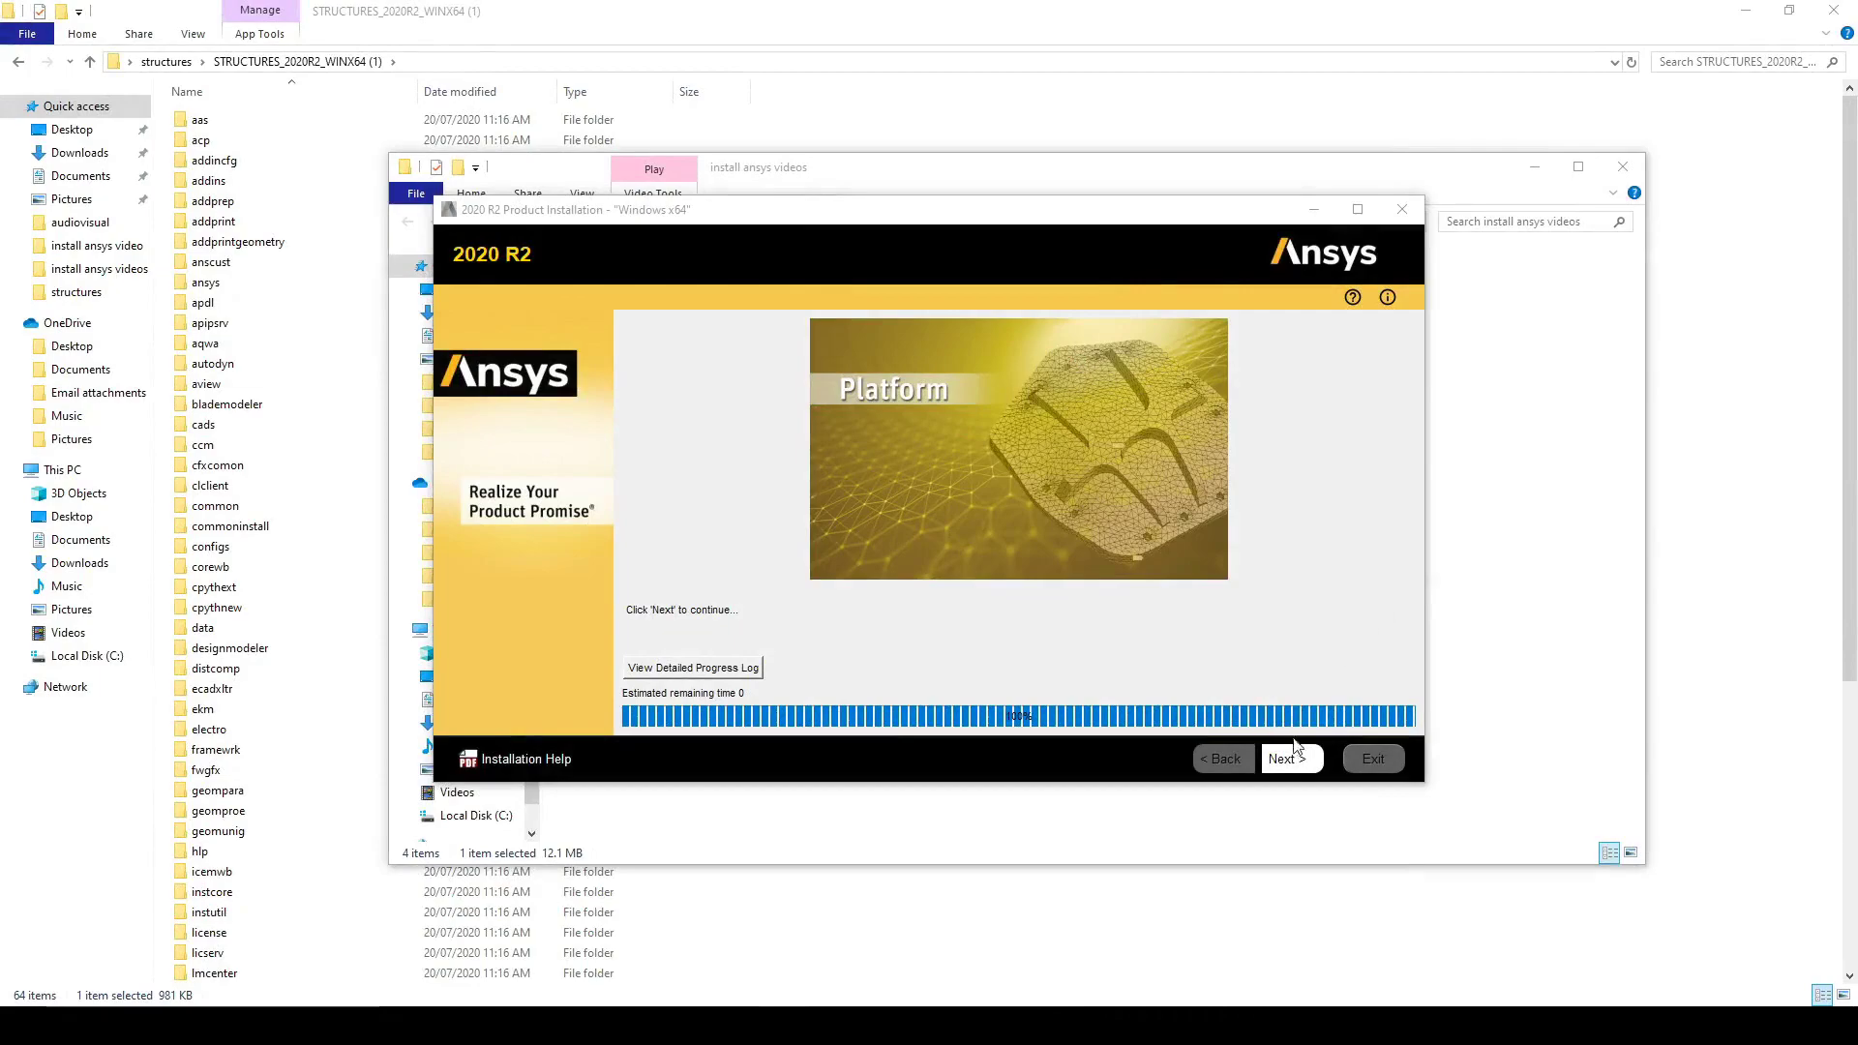
click(1293, 759)
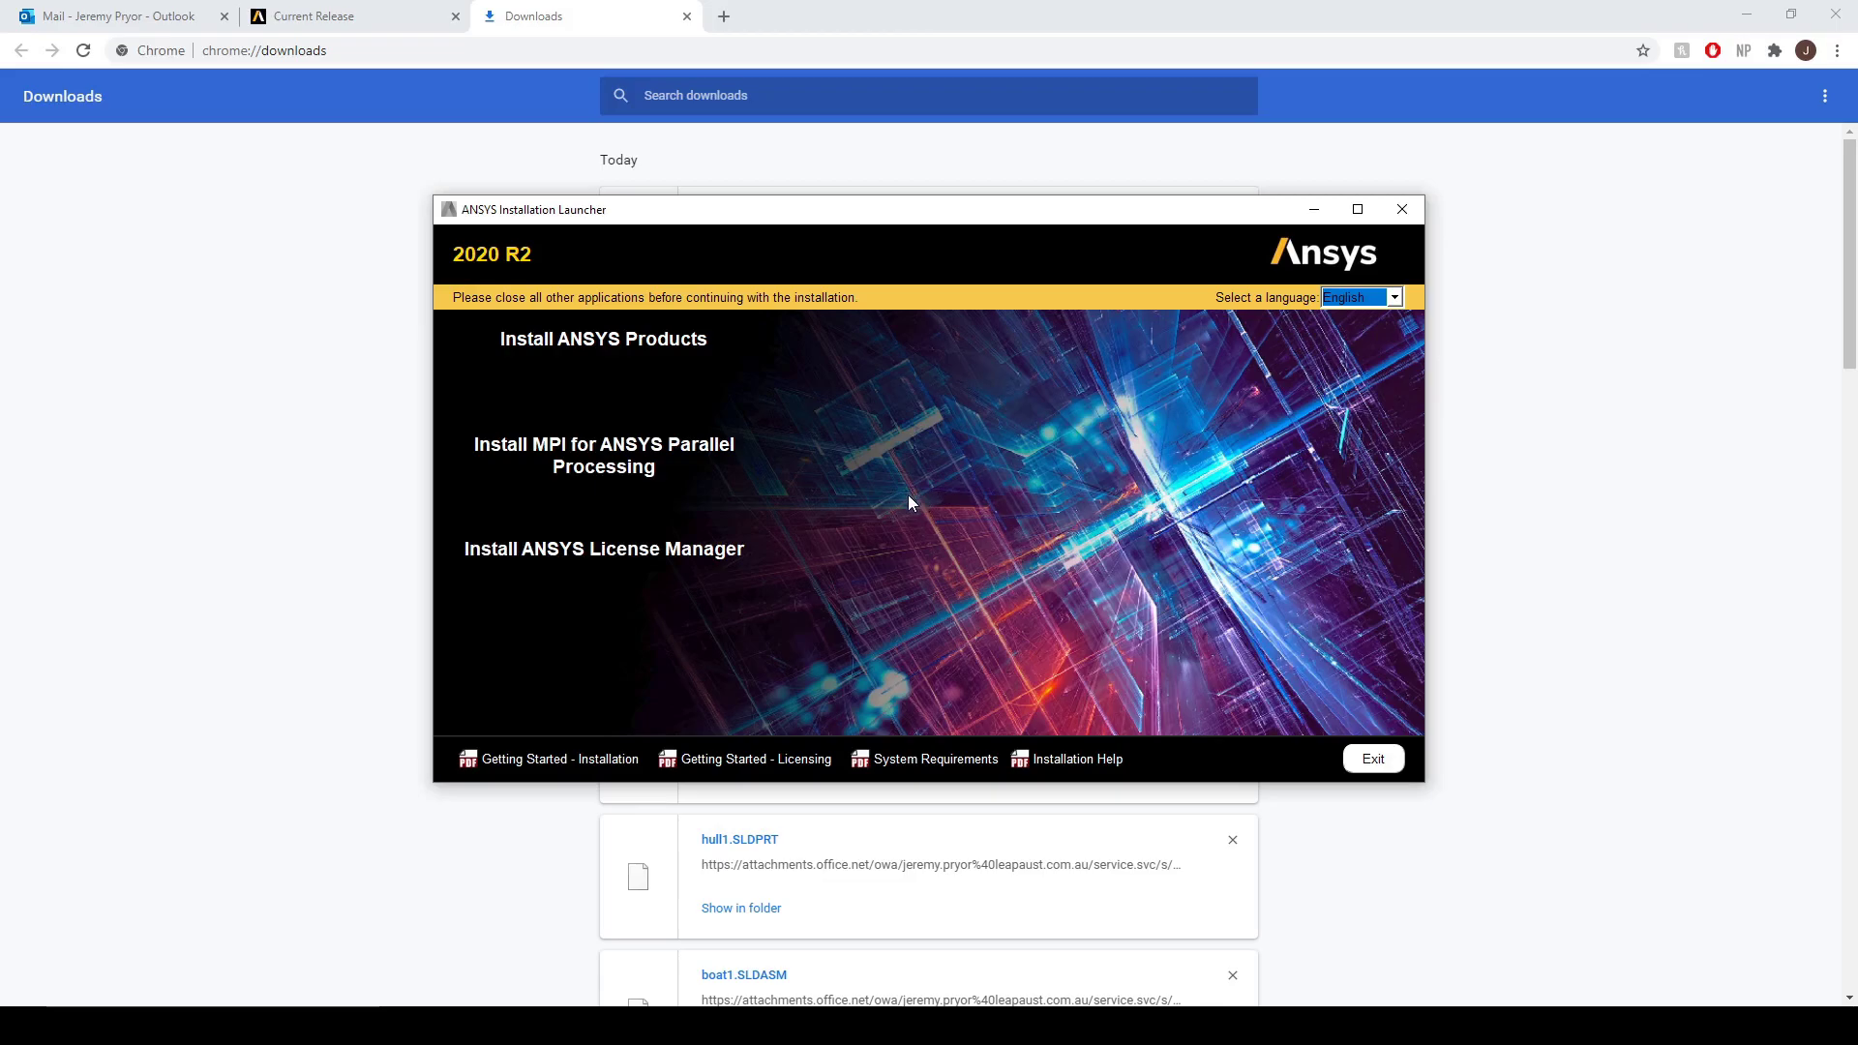
- Install the ANSYS License Manager in the default directory and exit with Launch License Management Center ticked
click(679, 559)
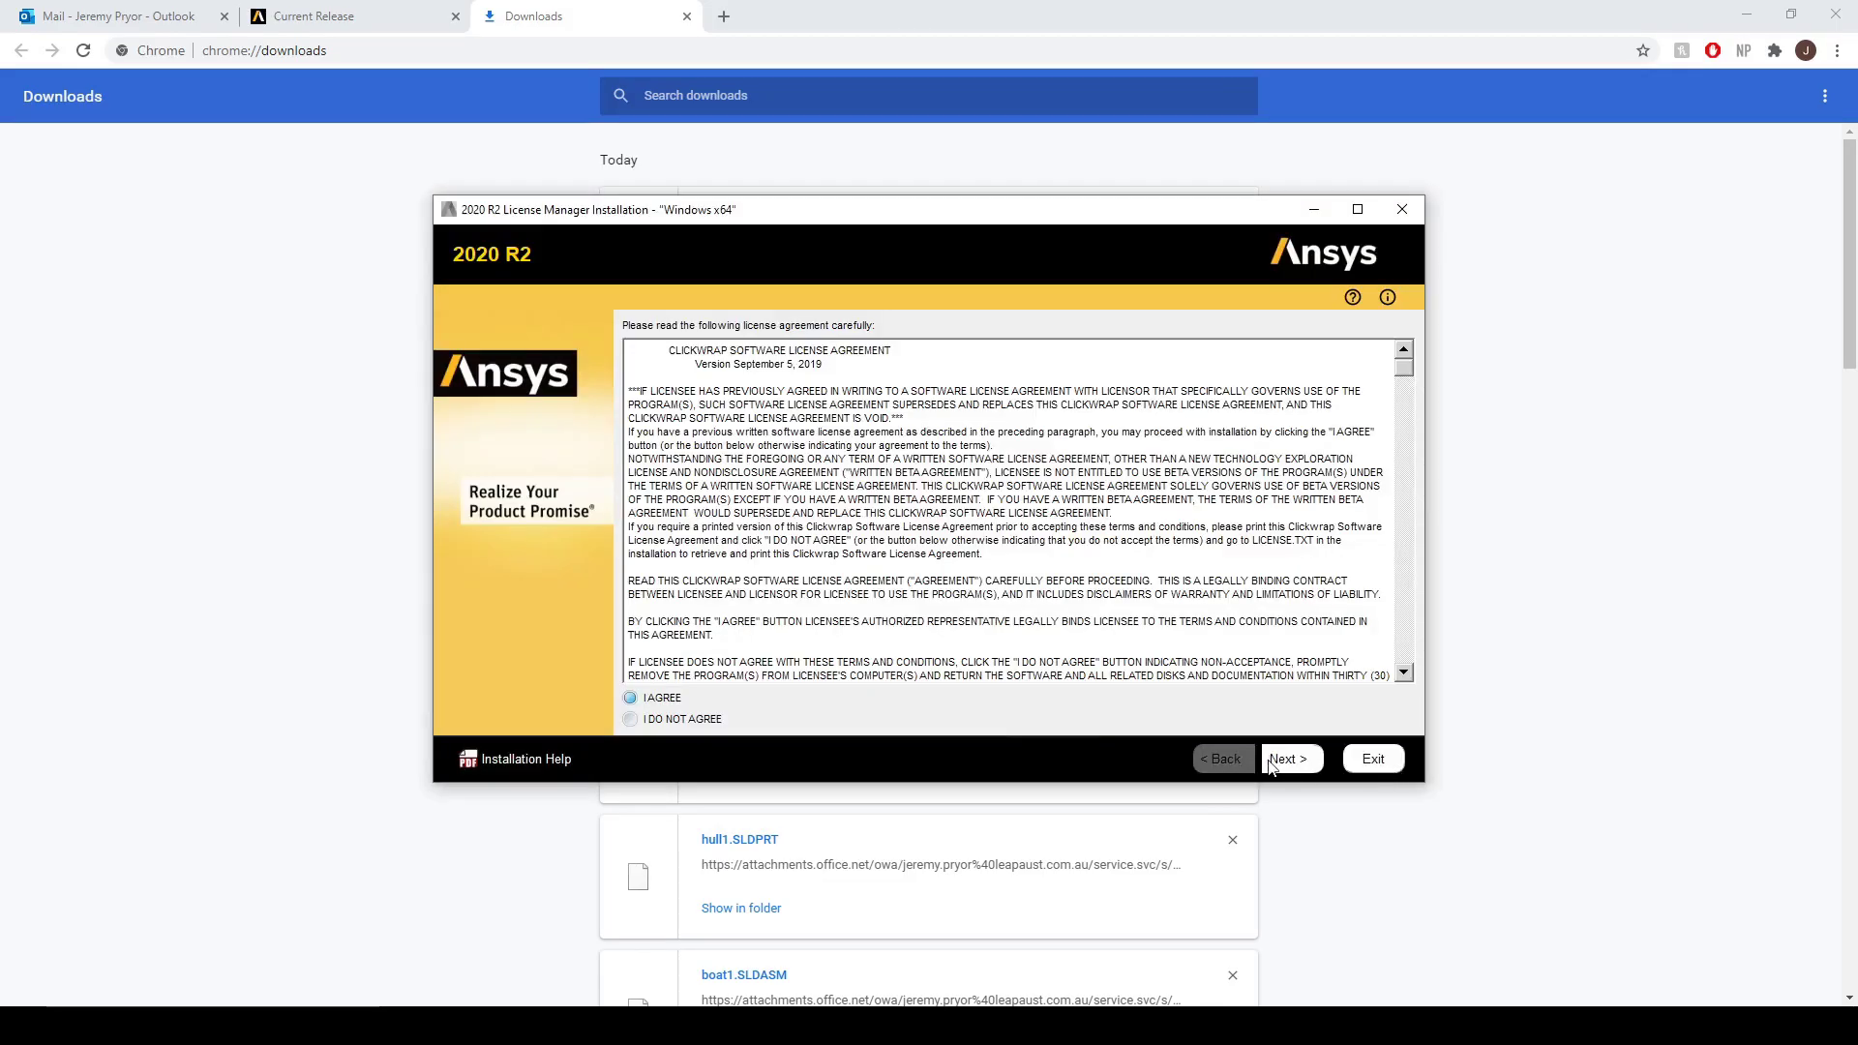
click(1288, 758)
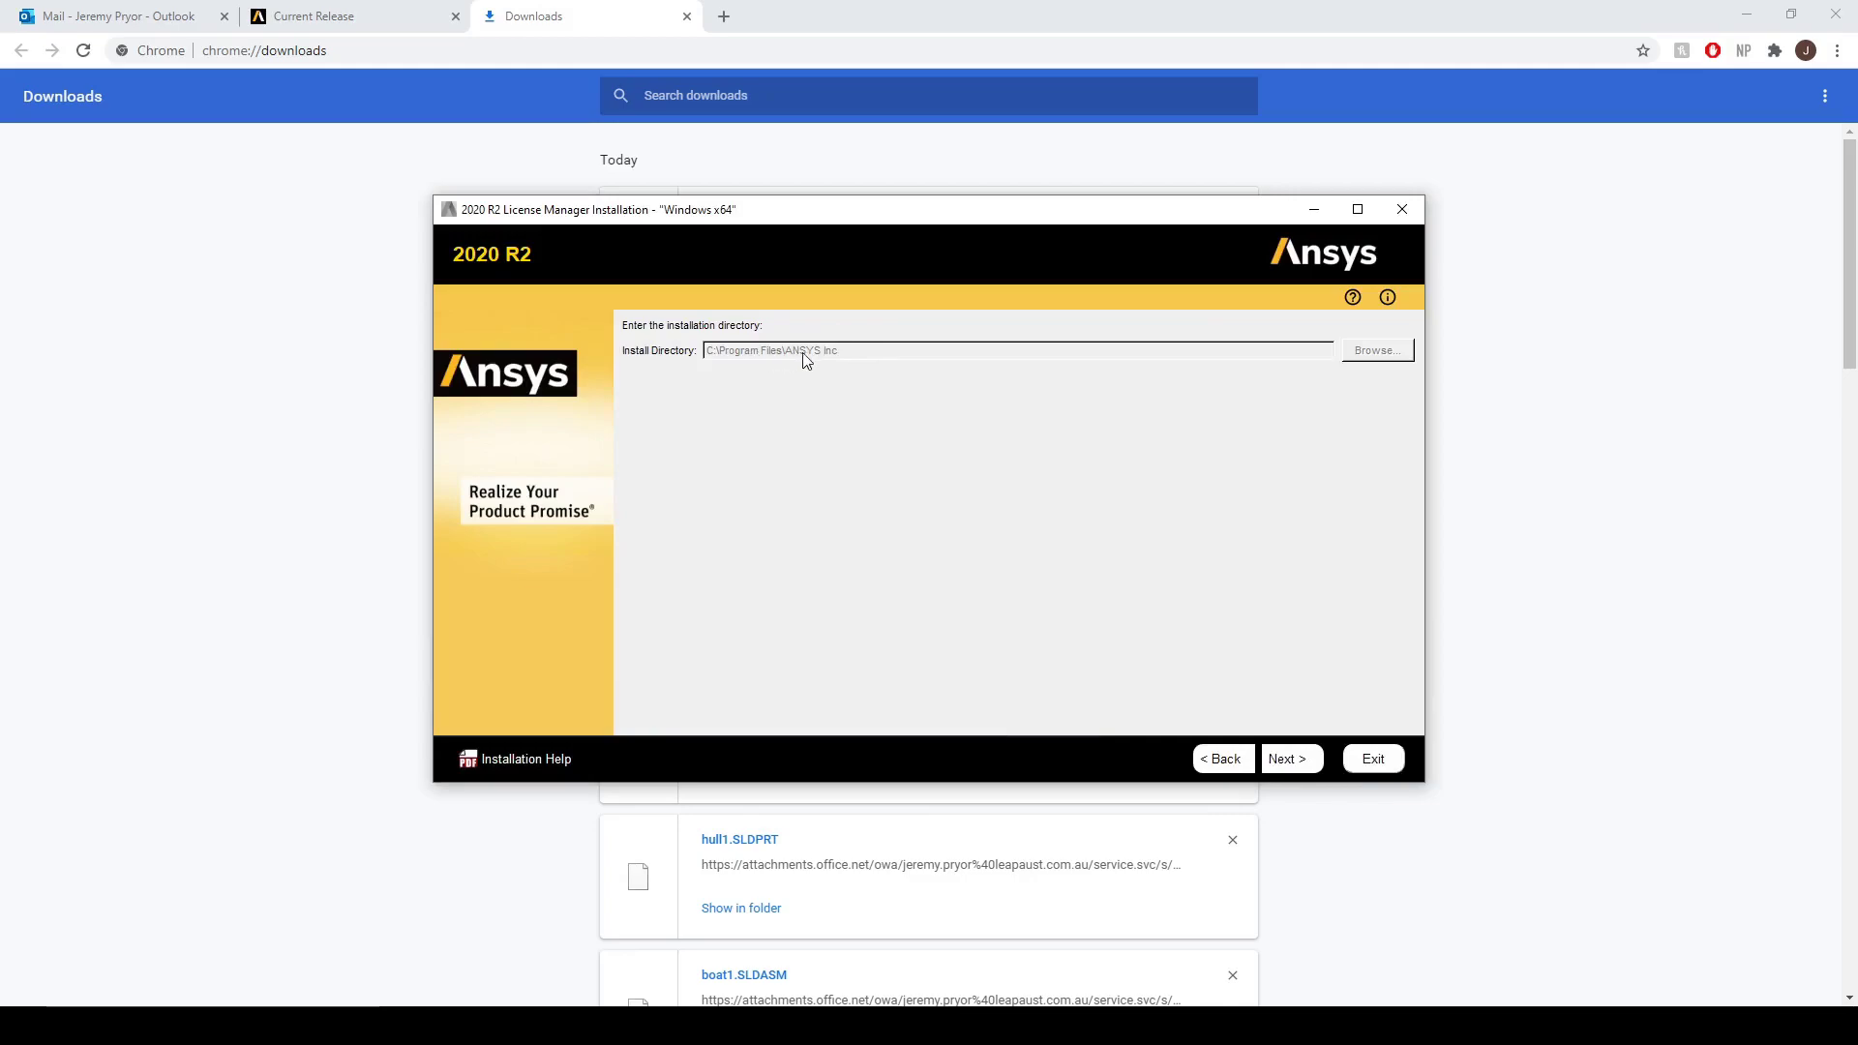
click(1279, 761)
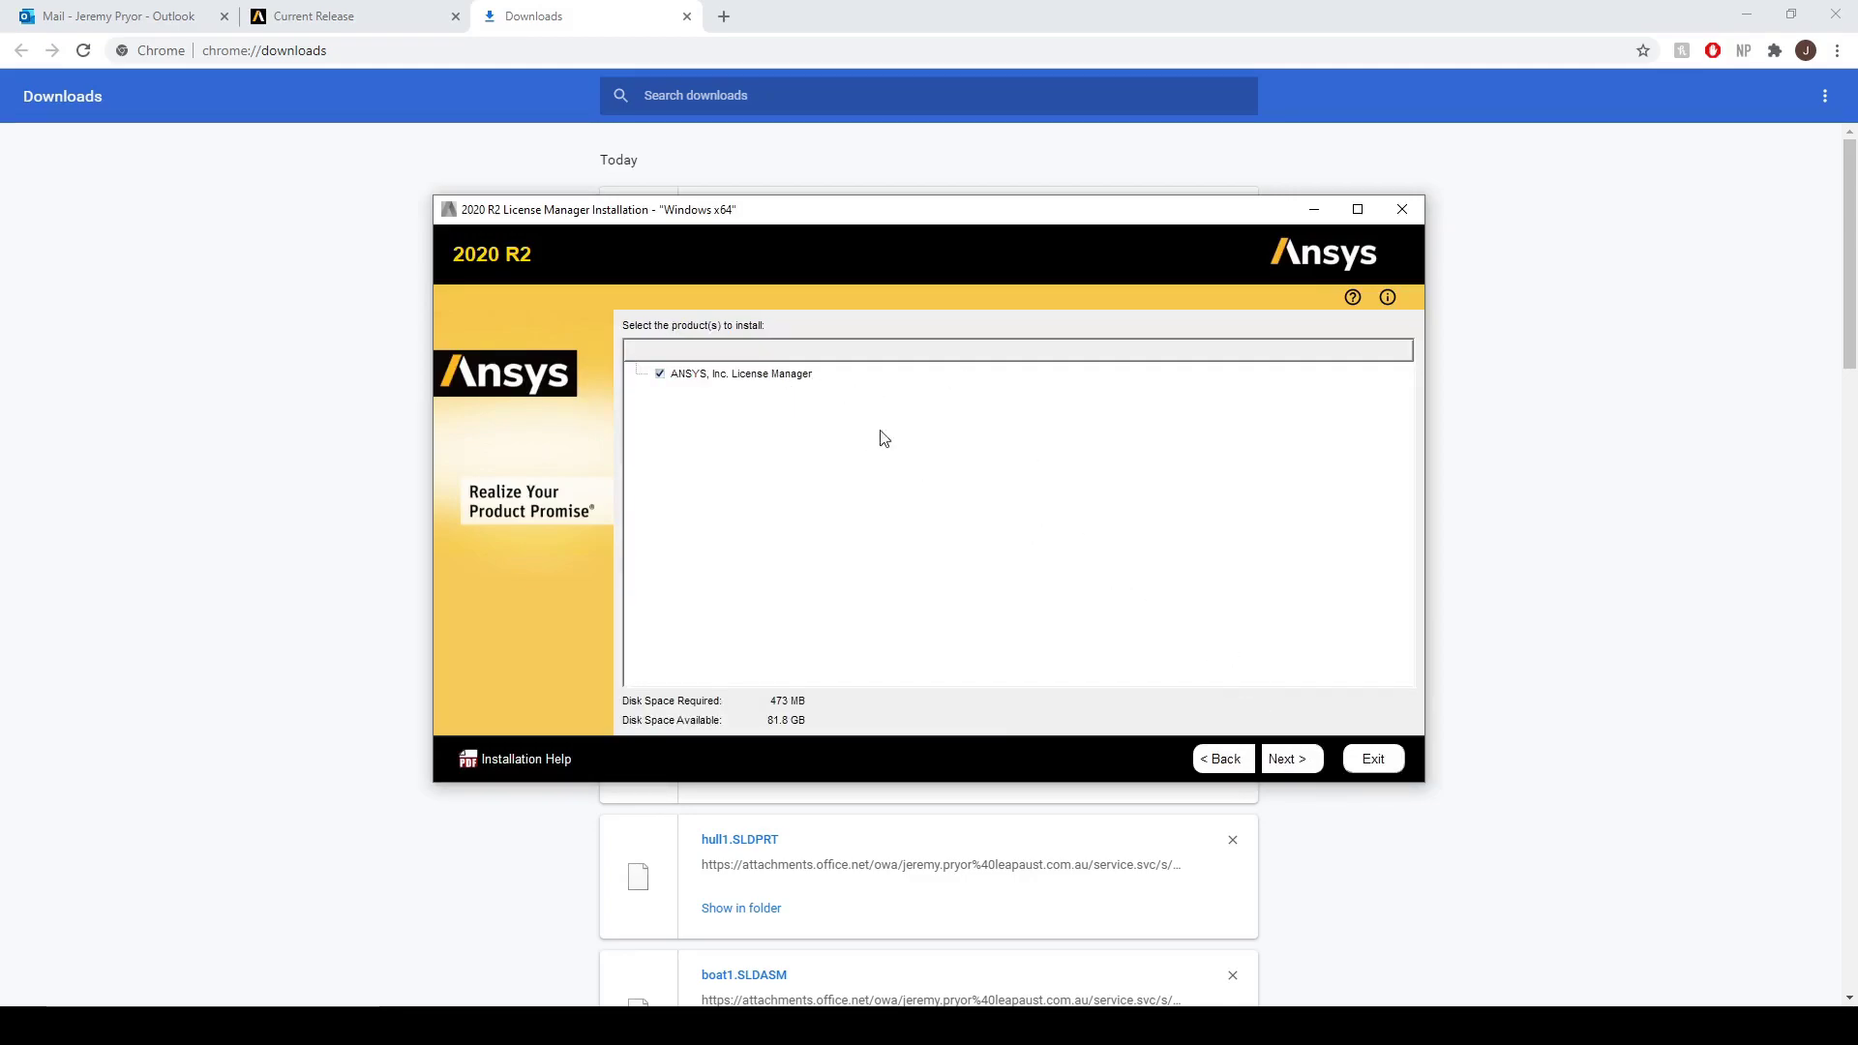
click(1315, 770)
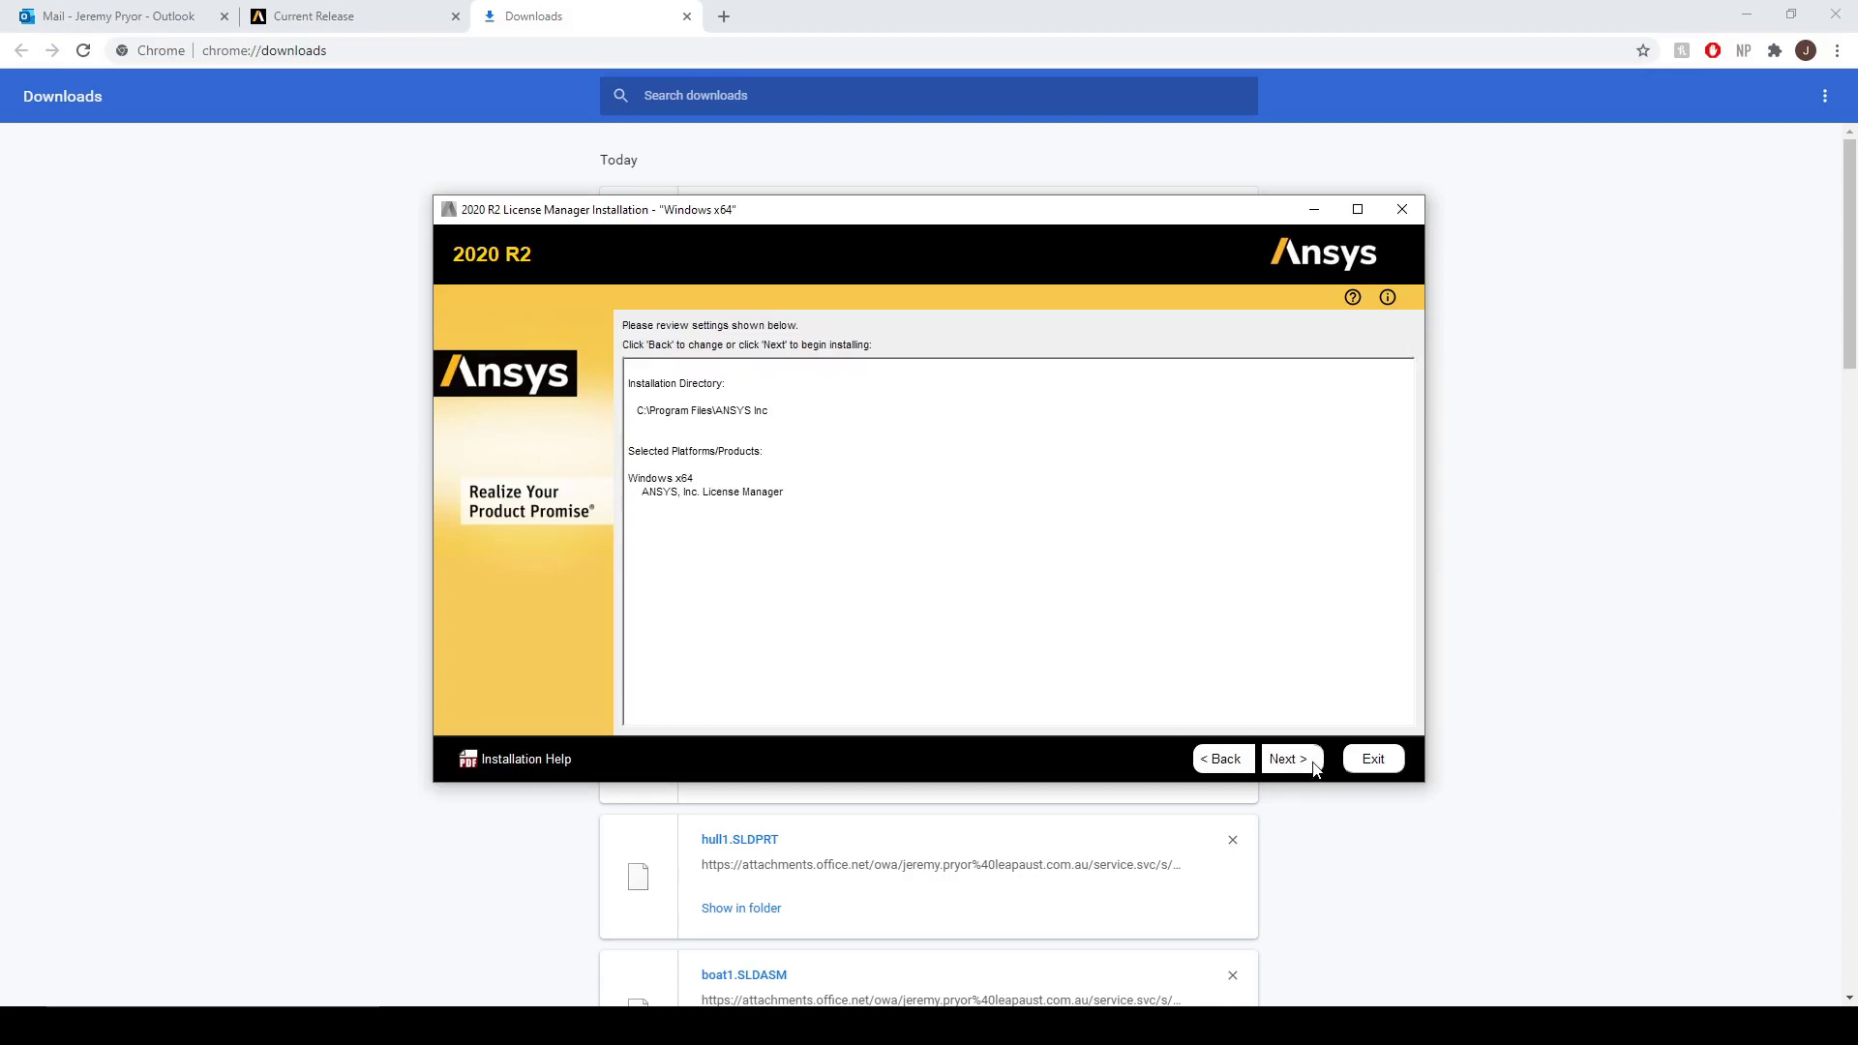
click(1316, 770)
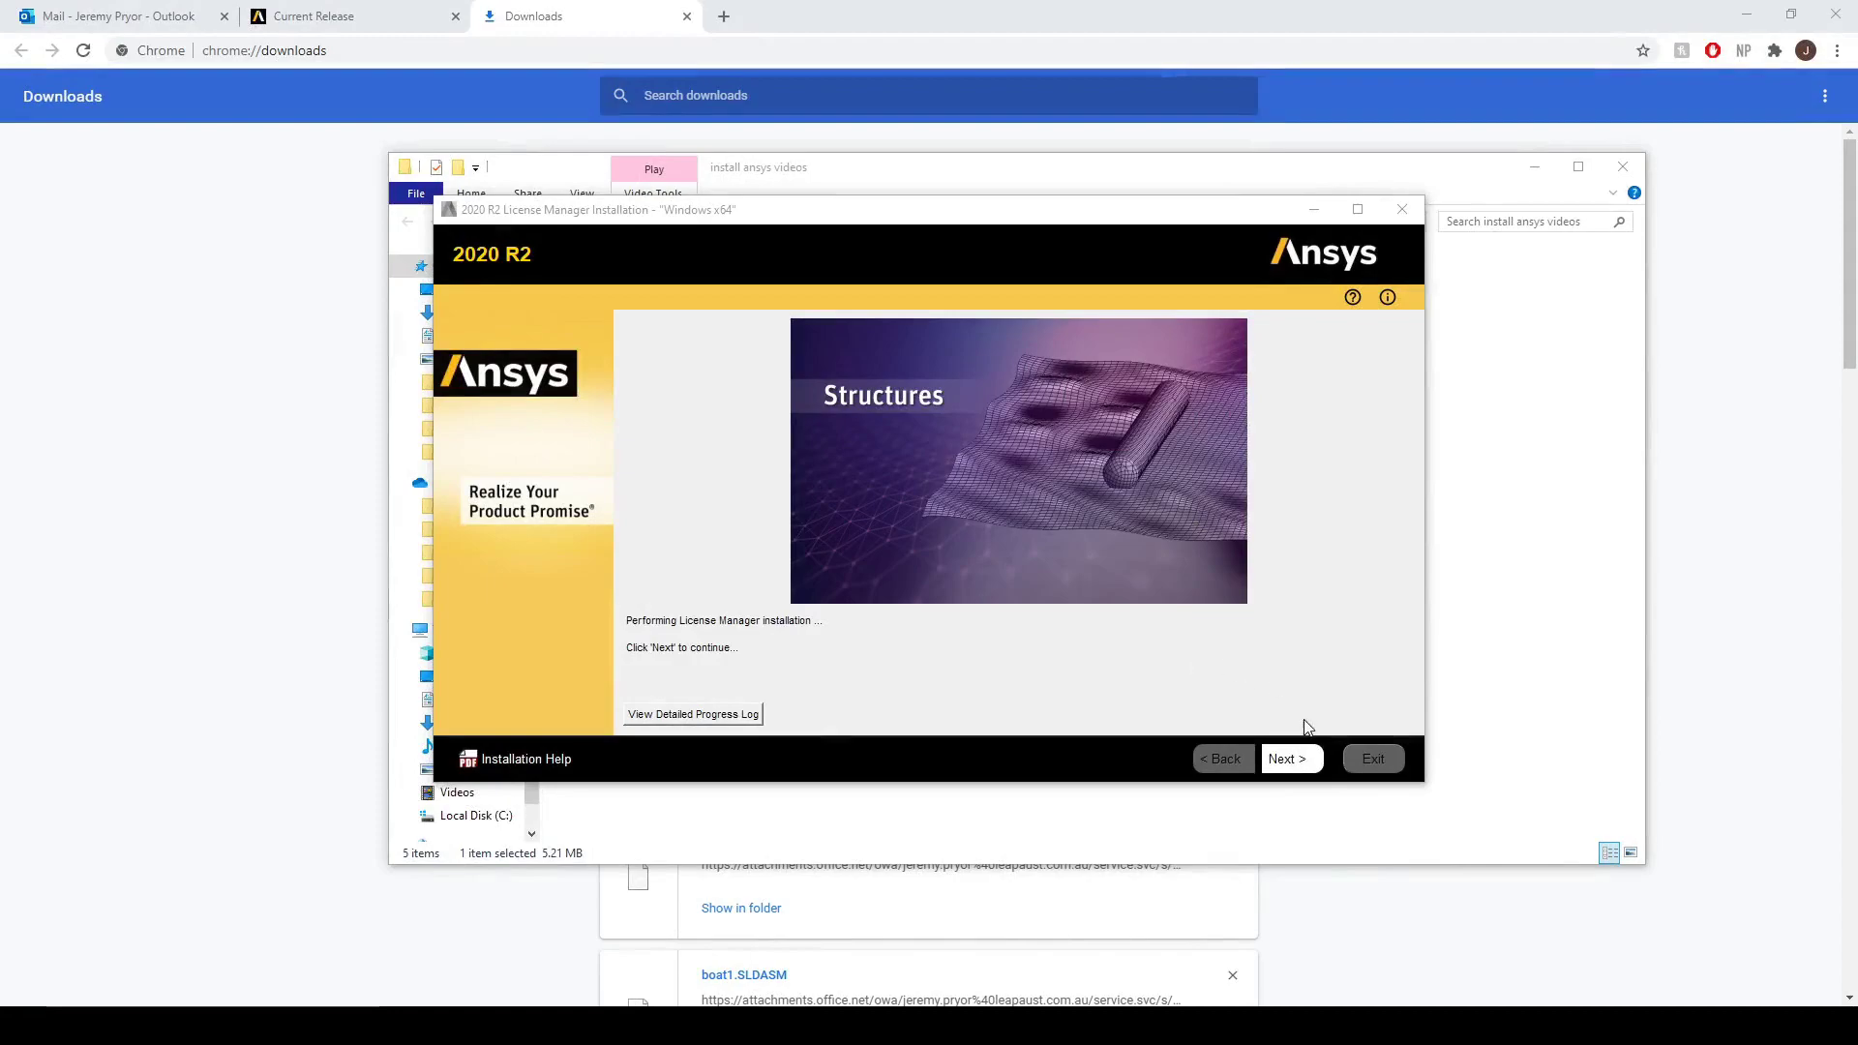
click(1288, 758)
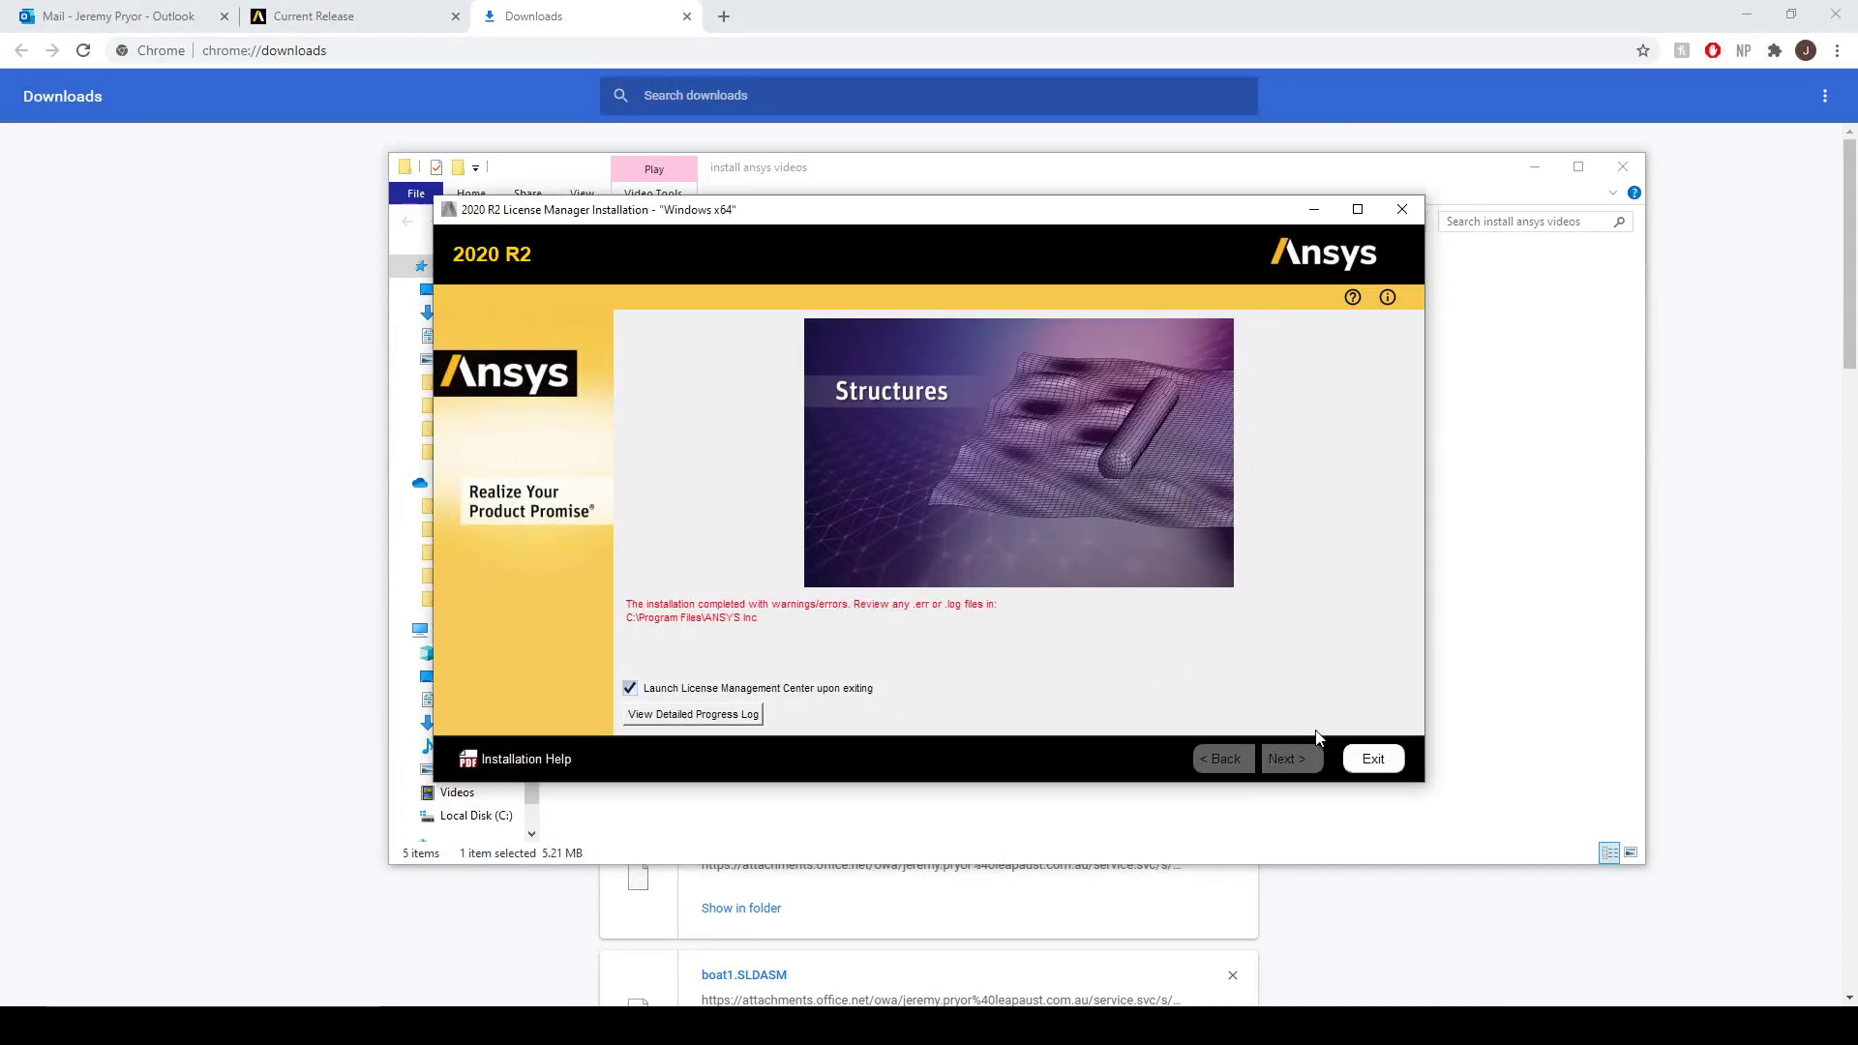
click(1401, 766)
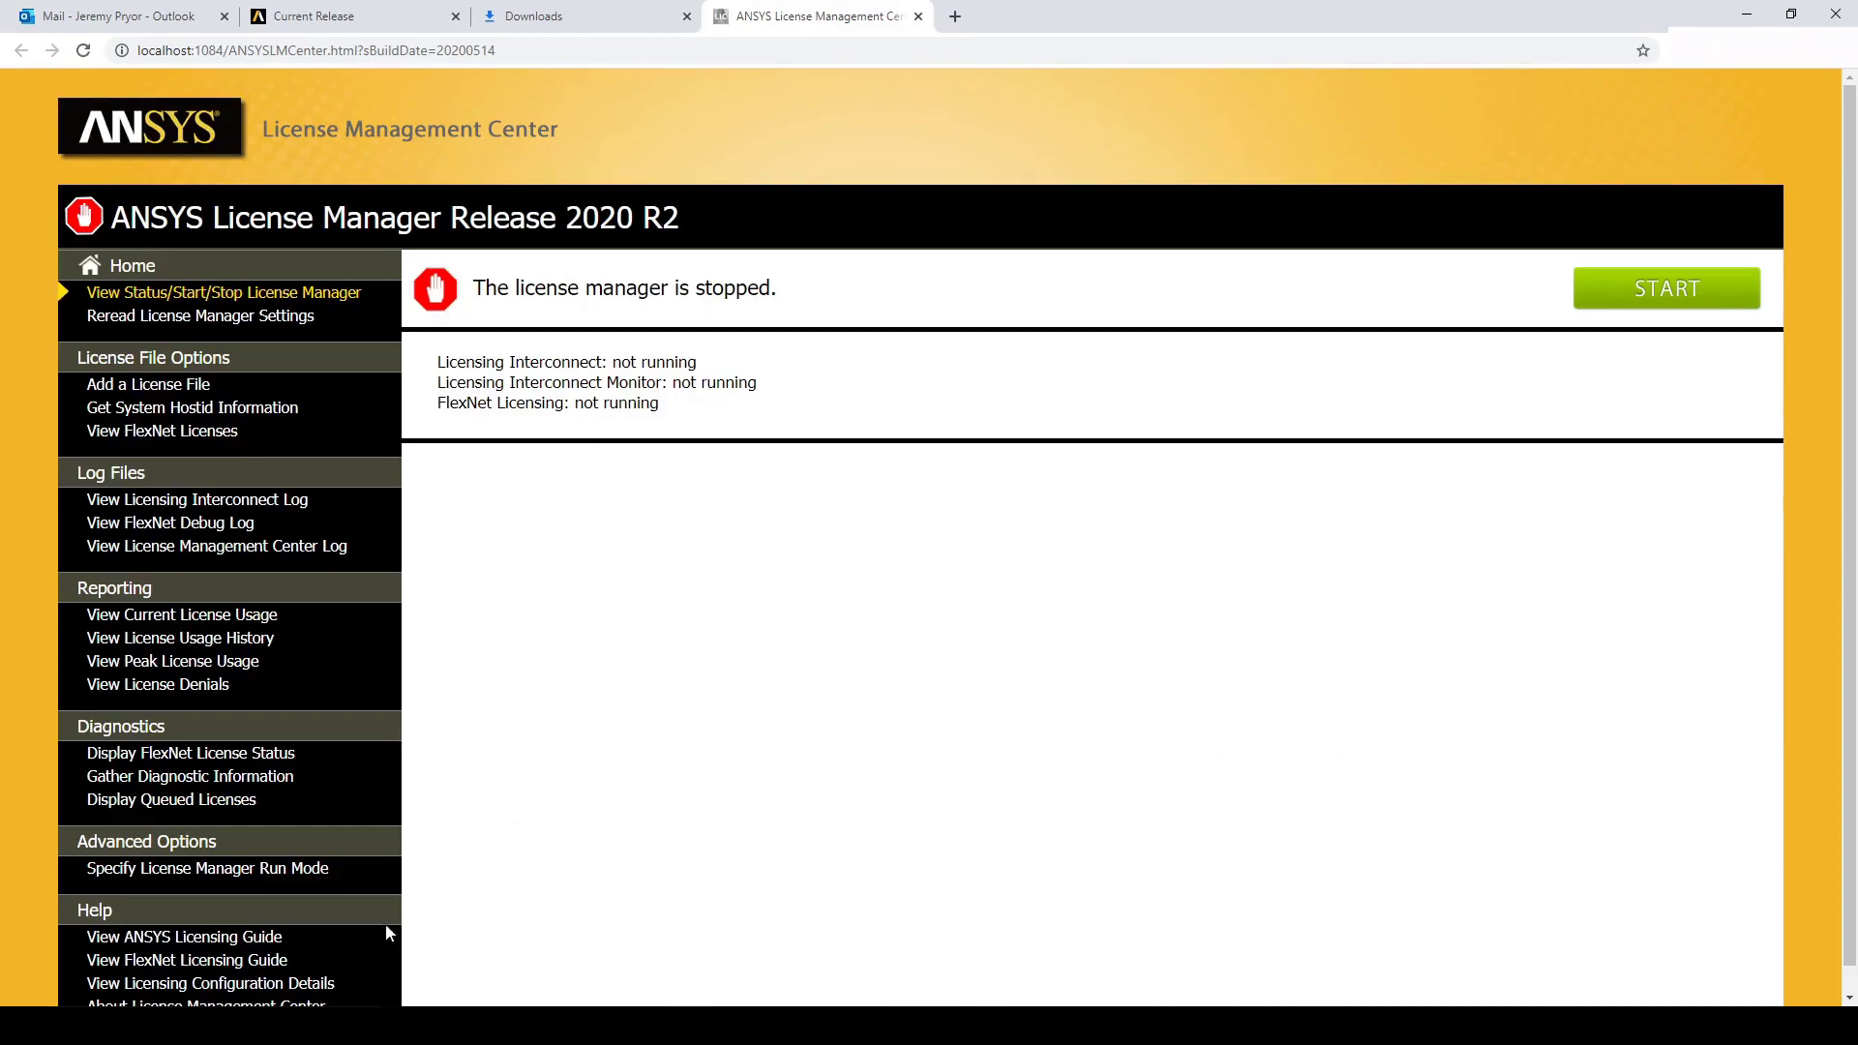
- Search Windows for 'license', then switch to the Outlook tab showing the ANSYS license email
click(387, 1026)
text(license)
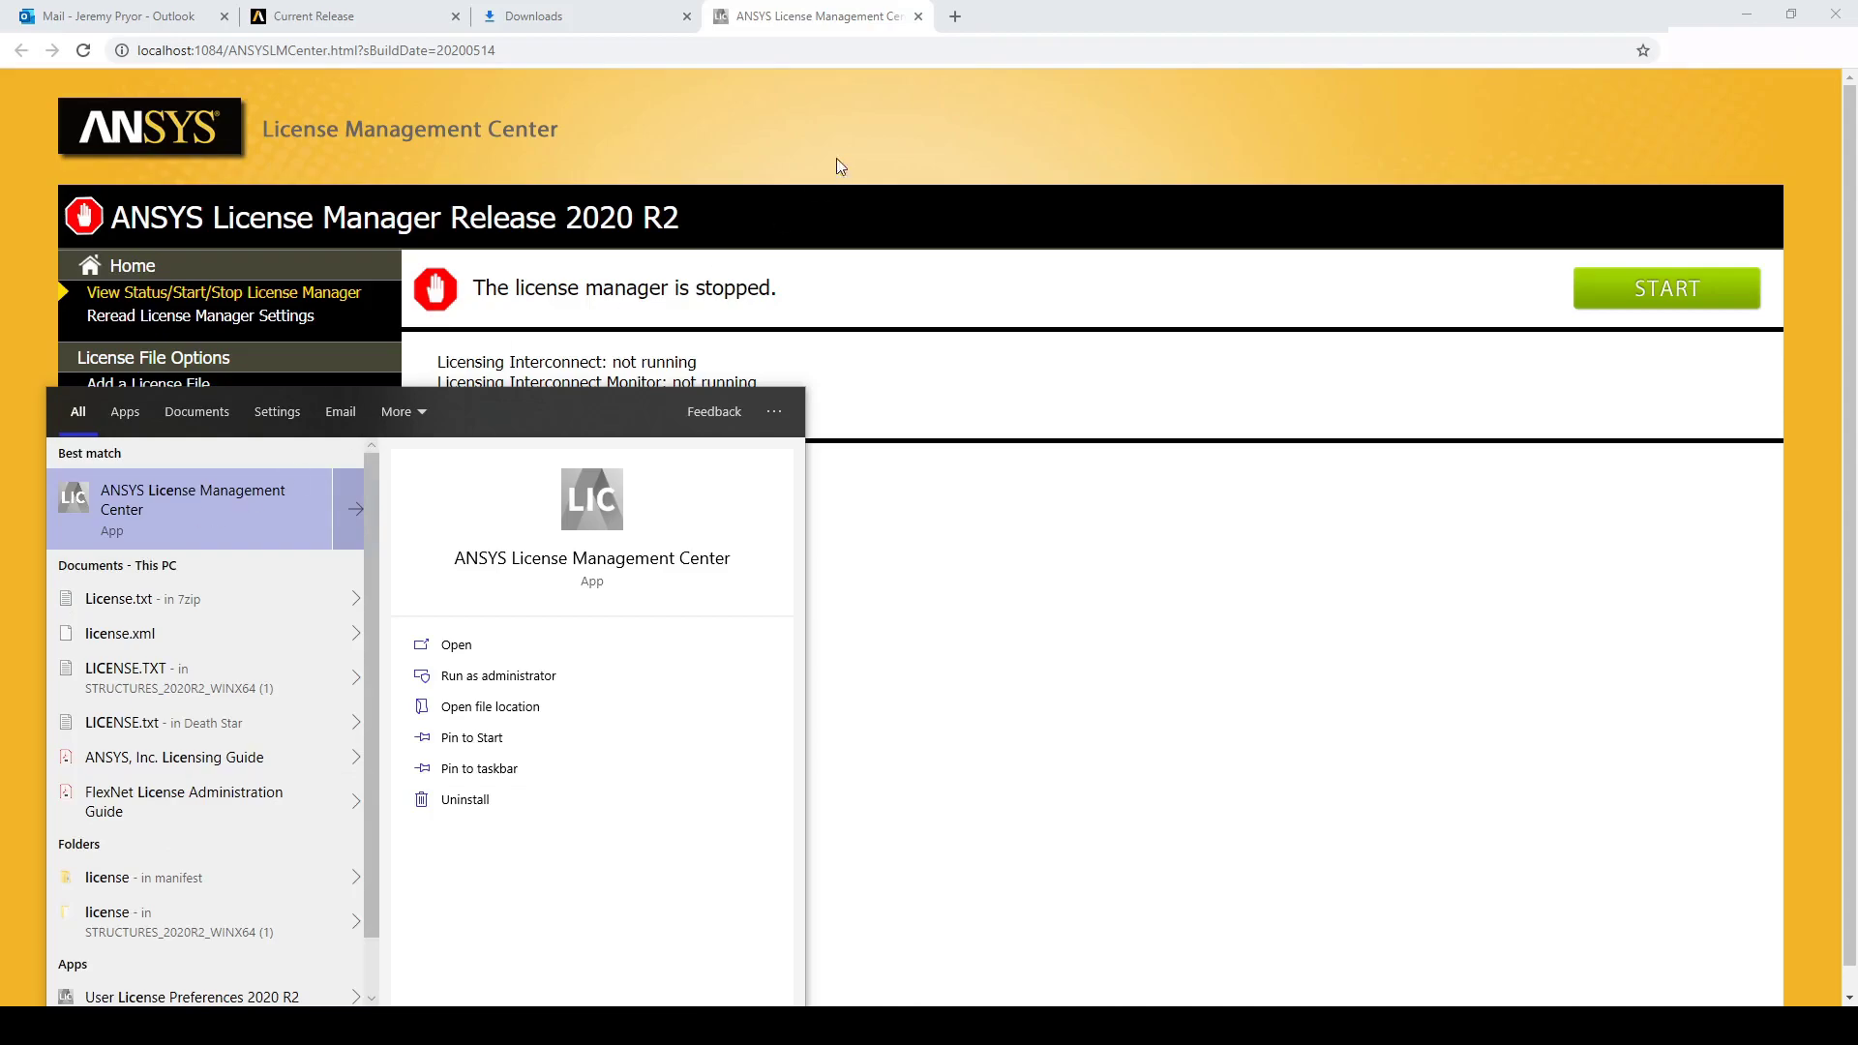
click(1172, 624)
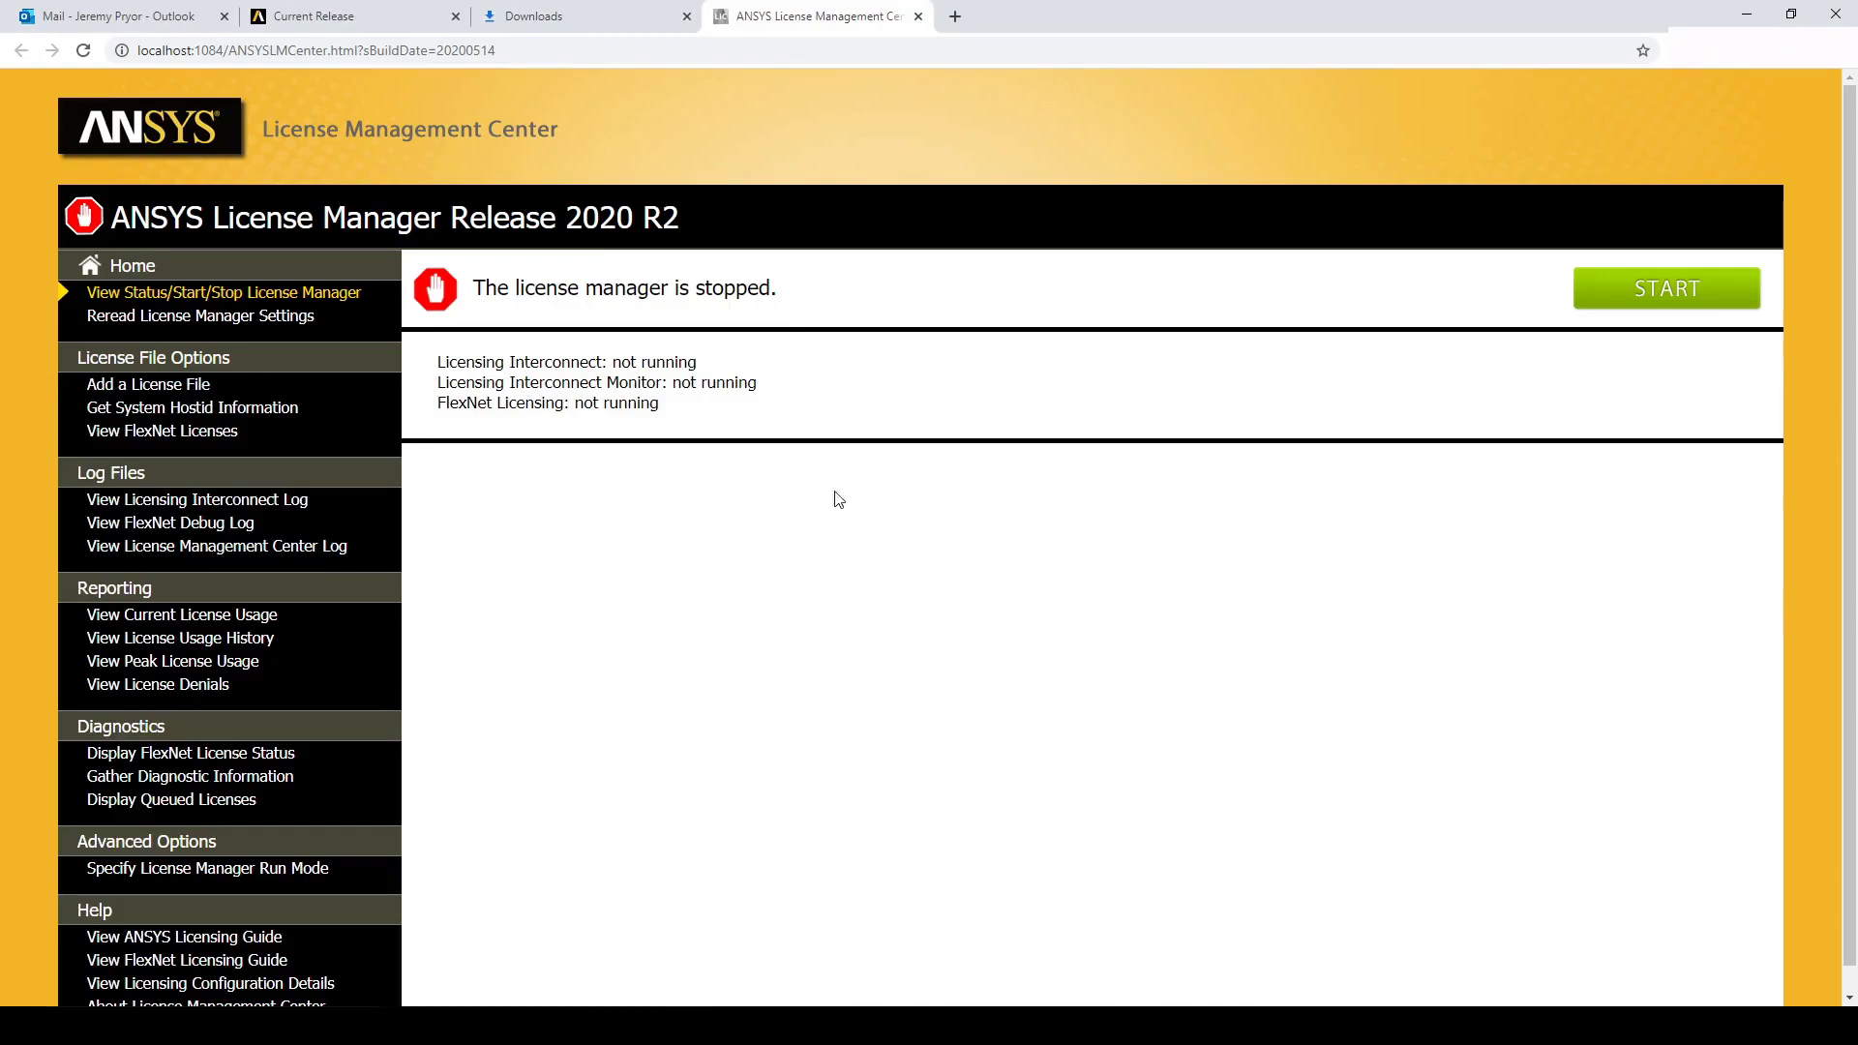
click(155, 14)
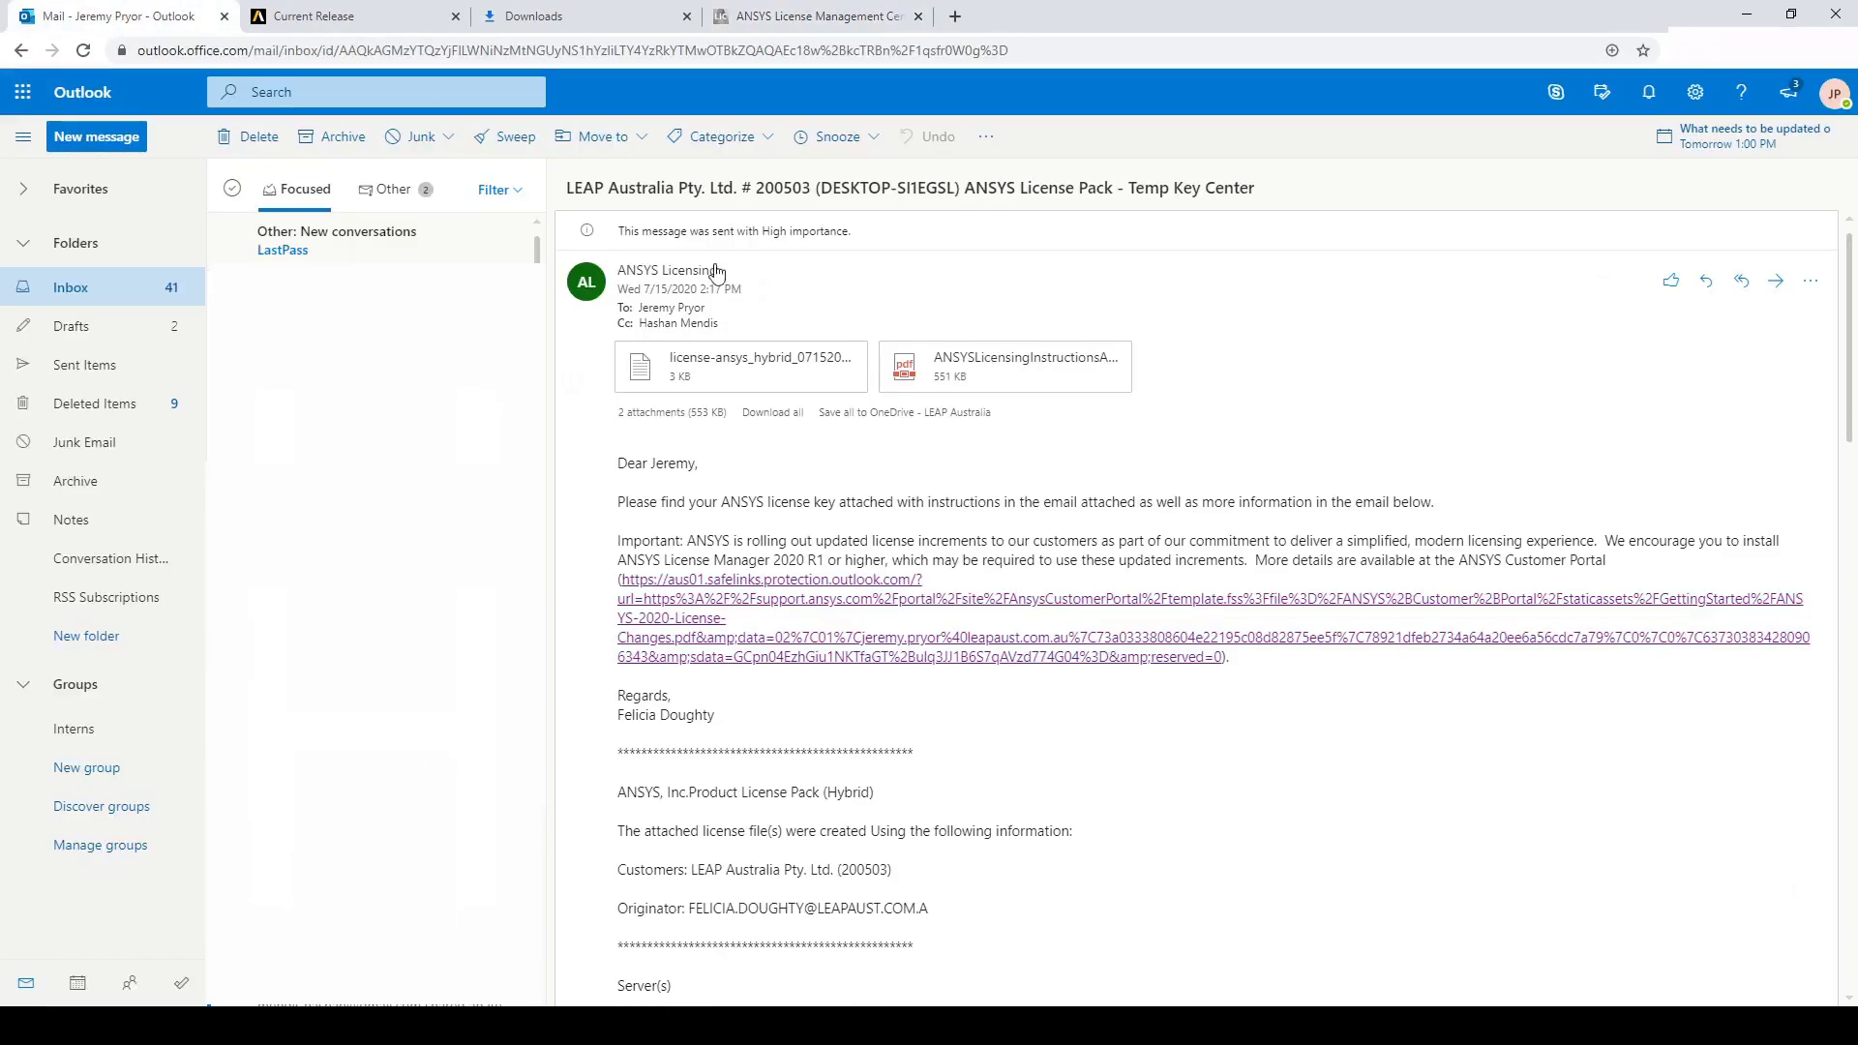
- Download the license file attachment, confirm it in the structures folder, and return to License Management Center
right_click(743, 375)
click(745, 447)
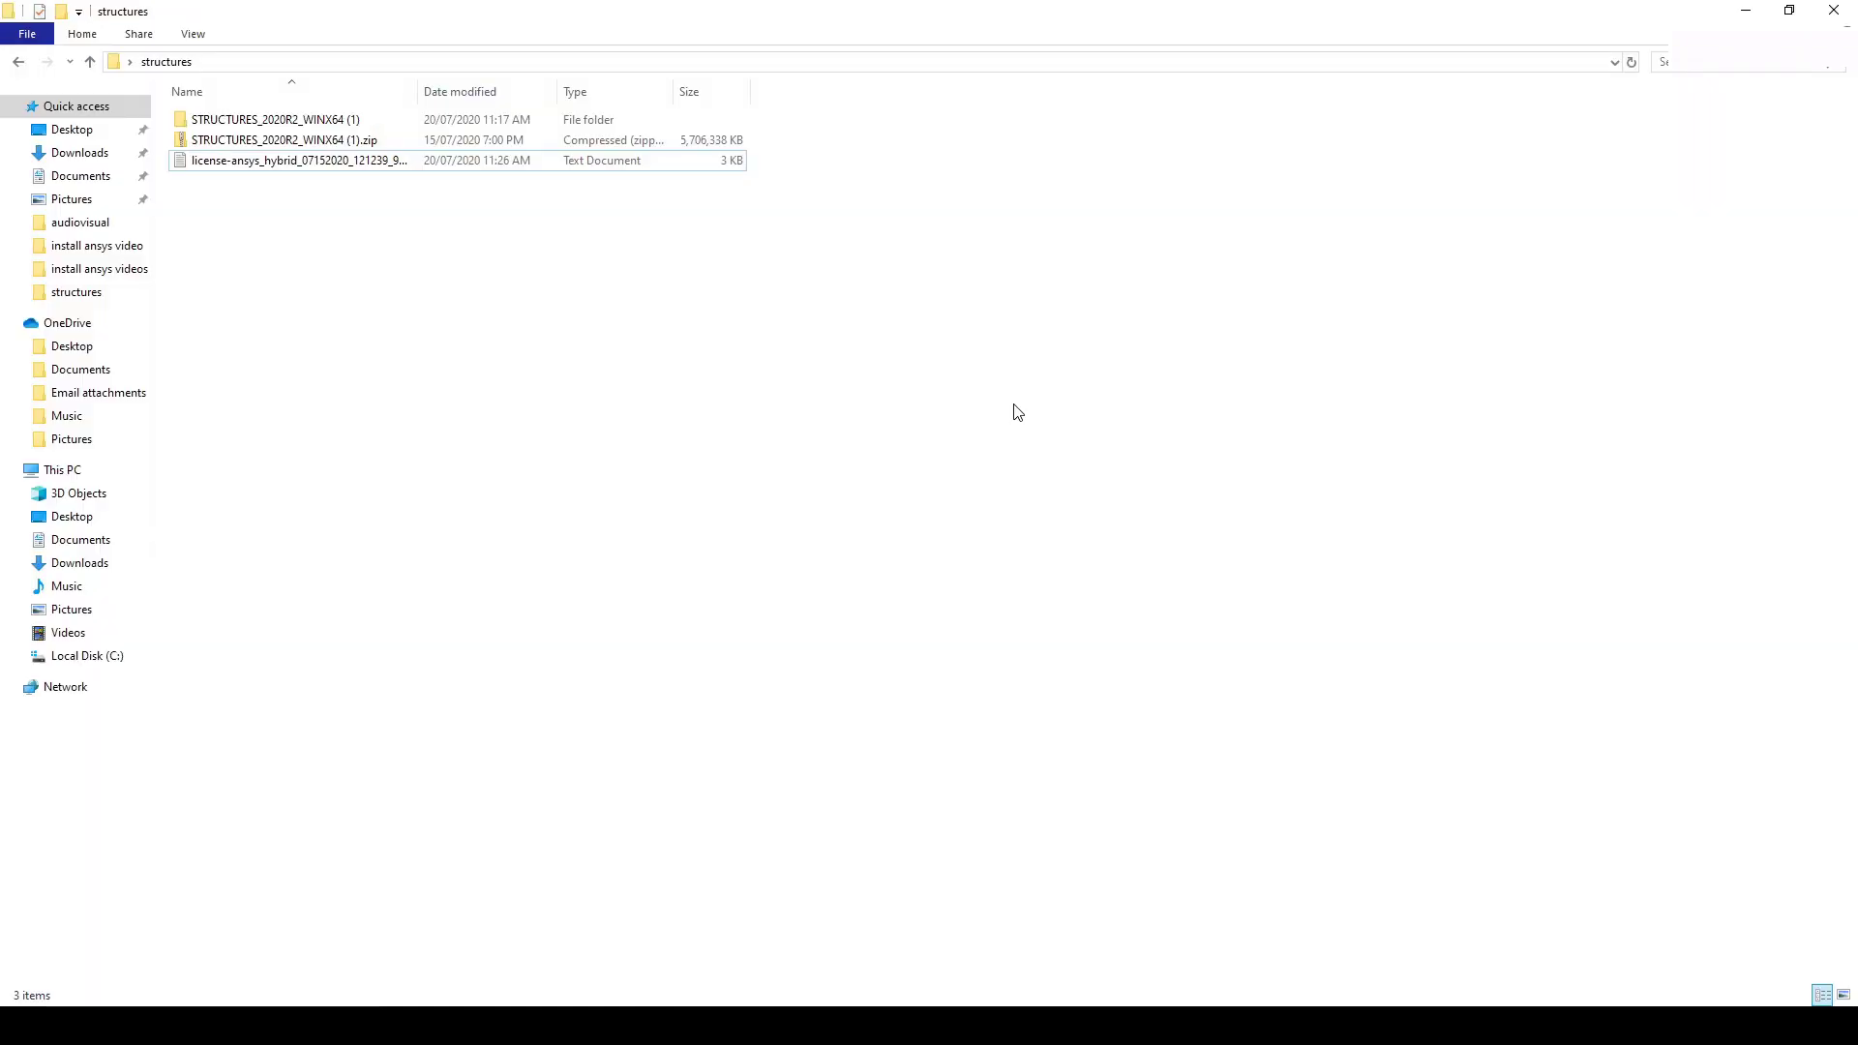
click(441, 158)
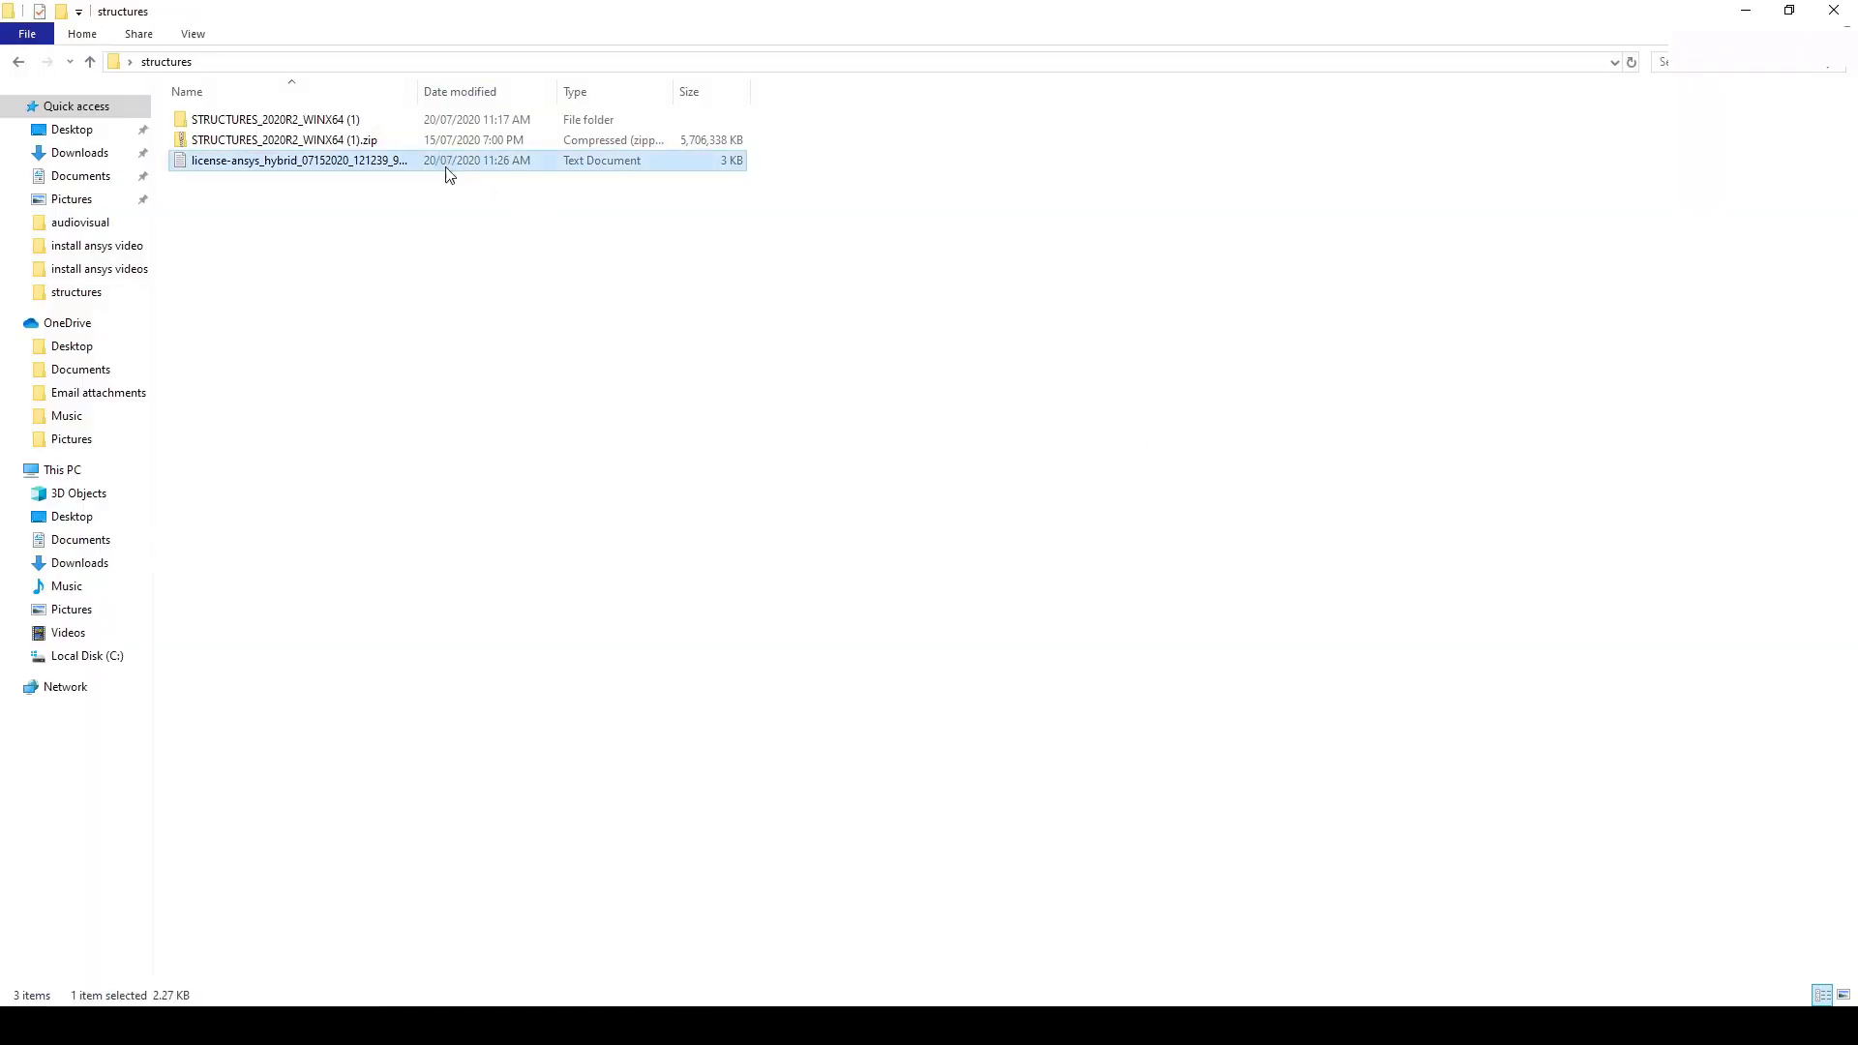
click(728, 362)
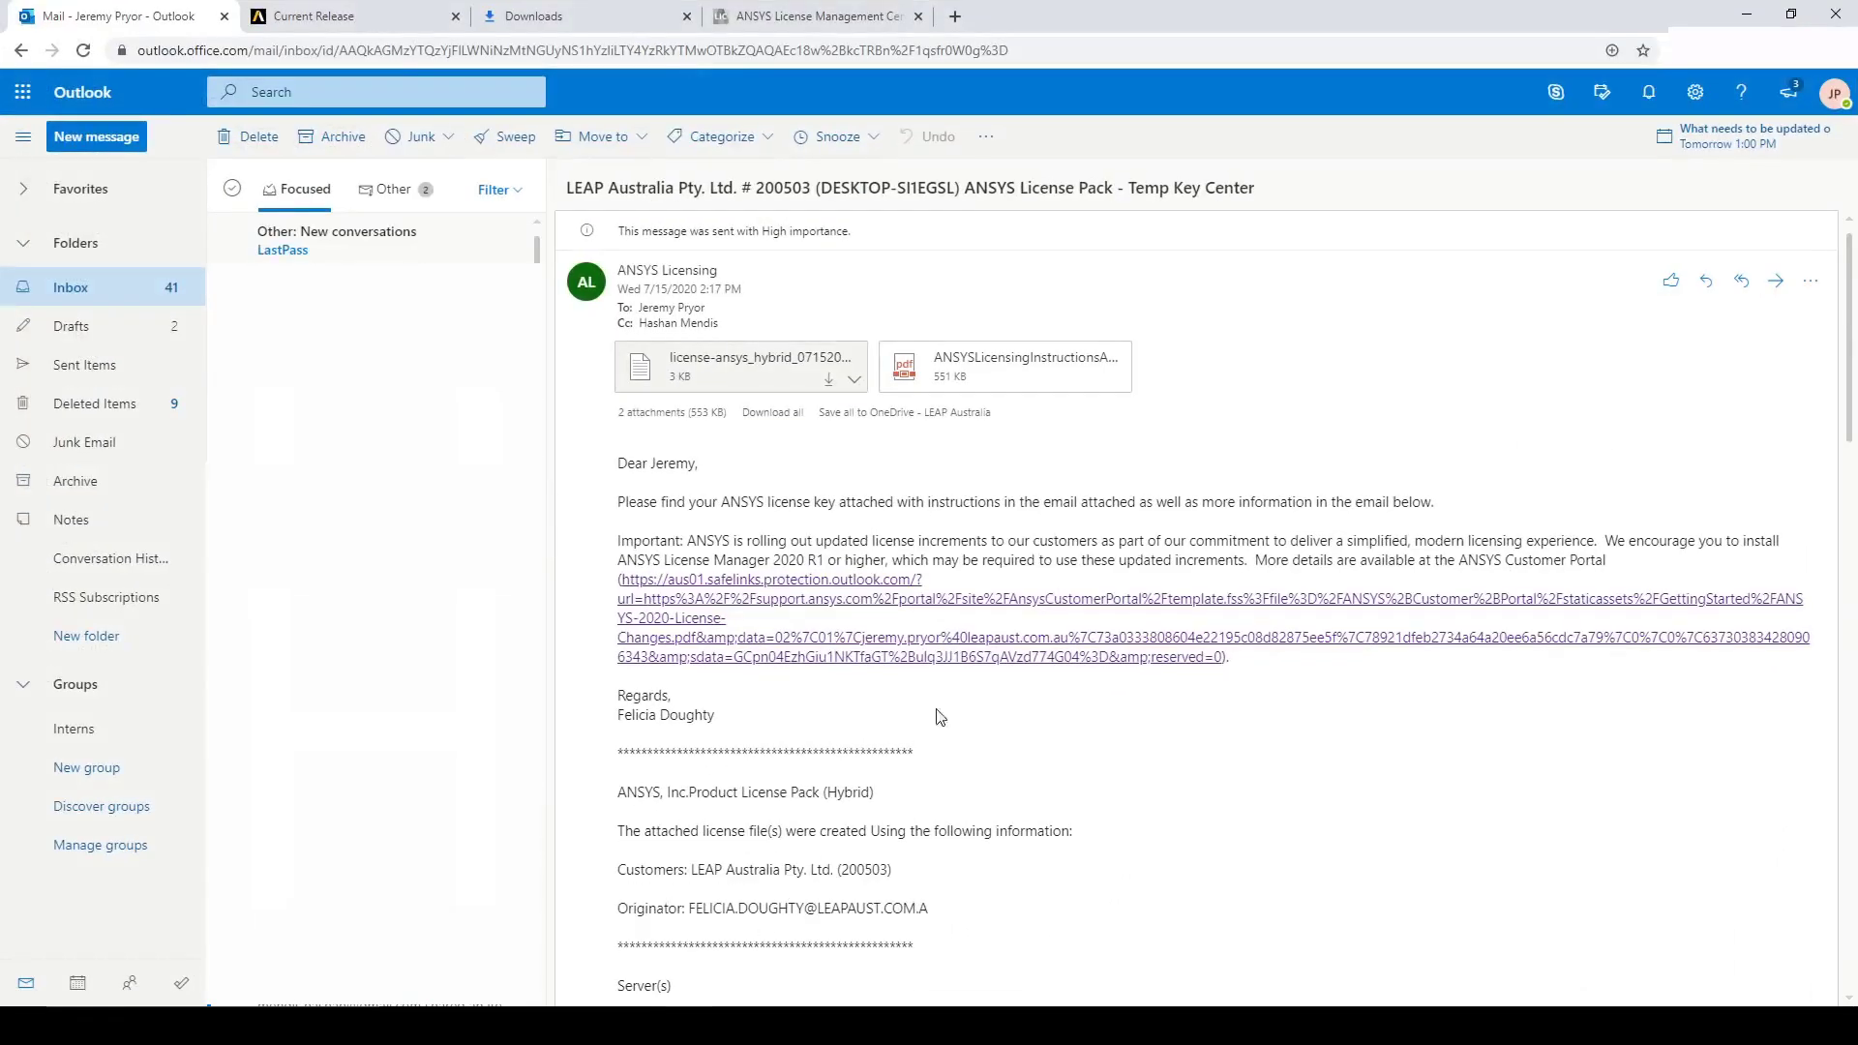
click(868, 11)
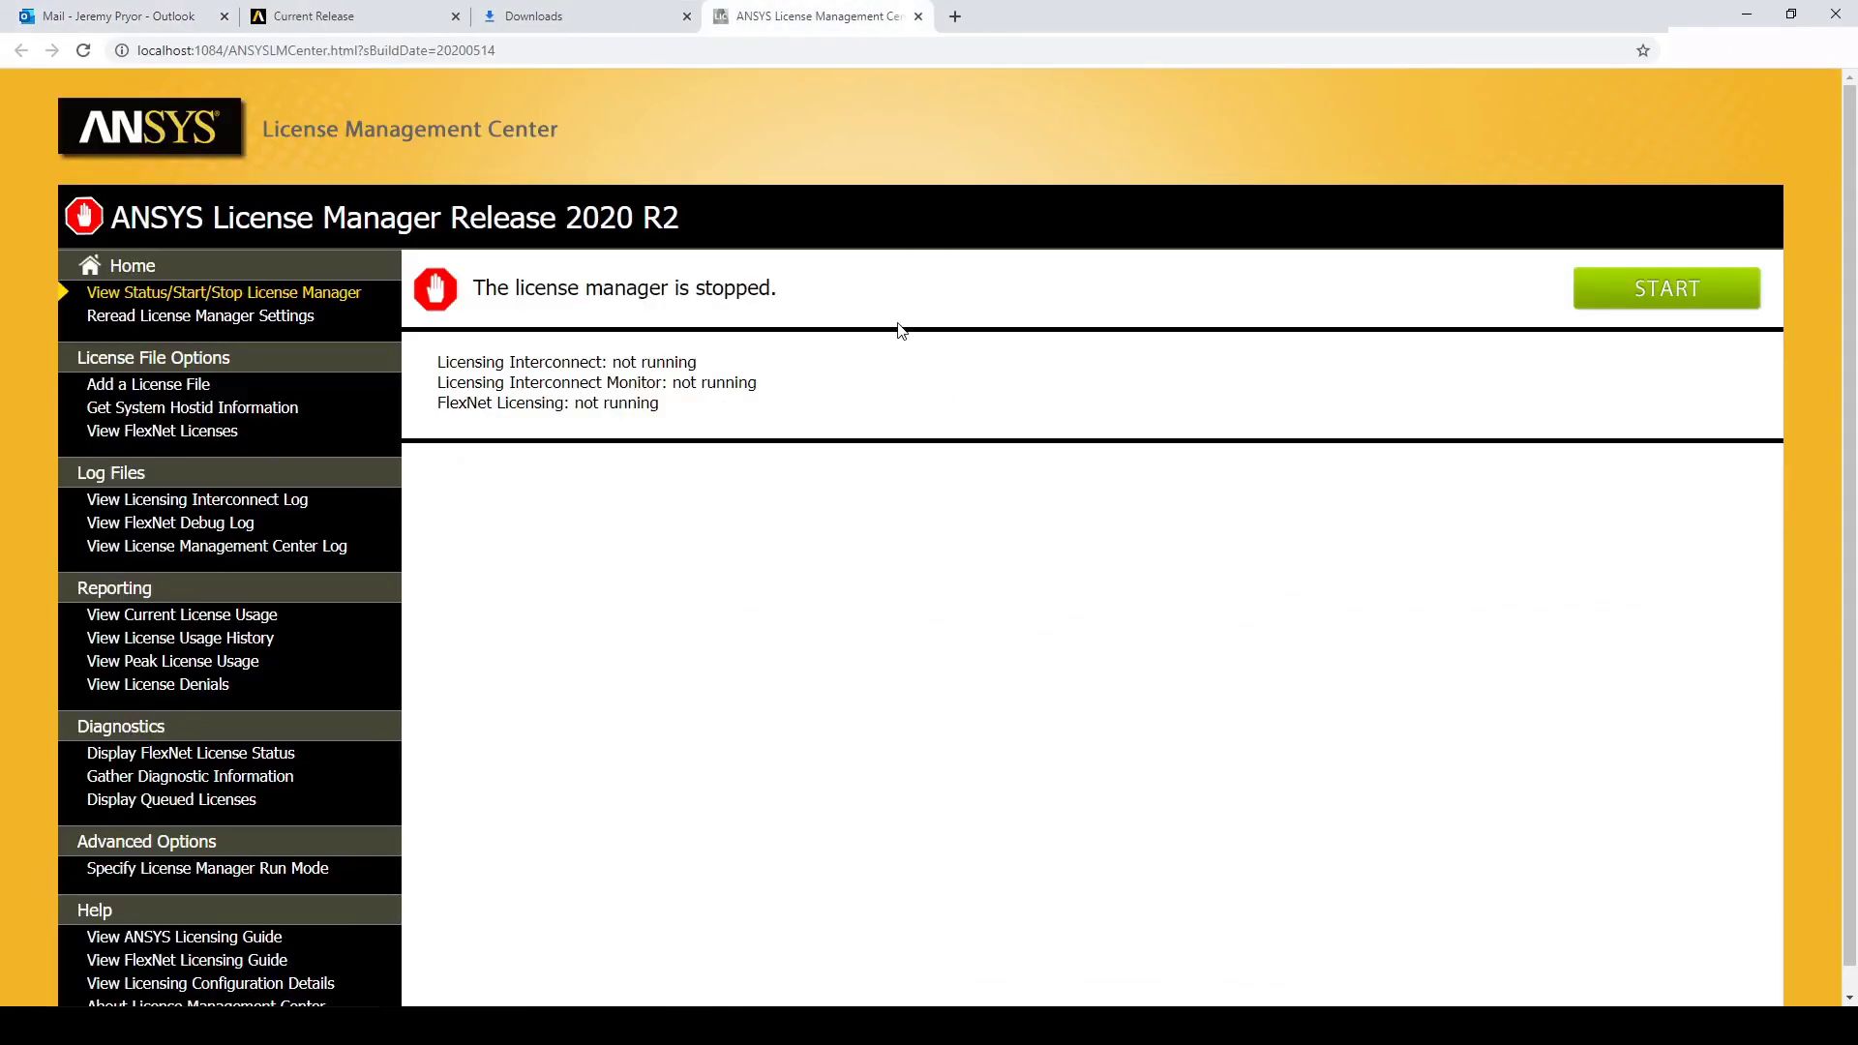
- Add and install the license-ansys_hybrid text file, then confirm the license manager has started
click(143, 392)
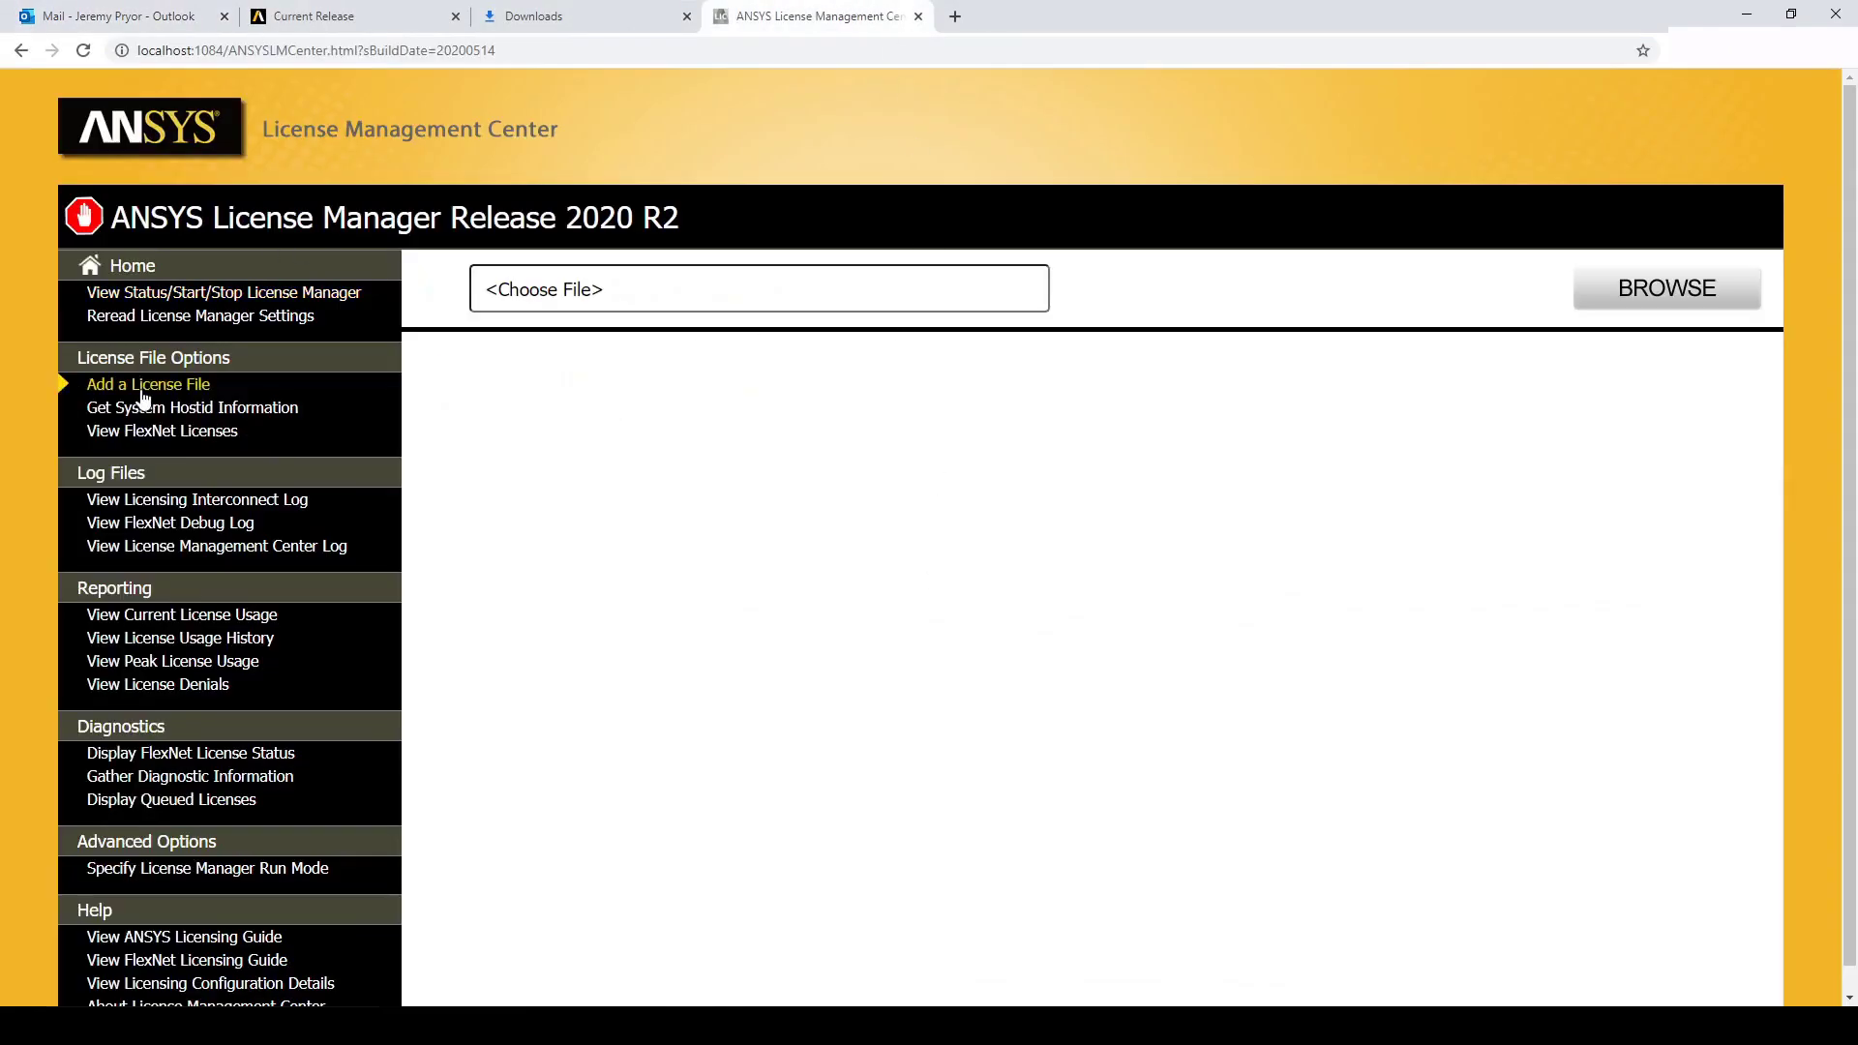
click(880, 303)
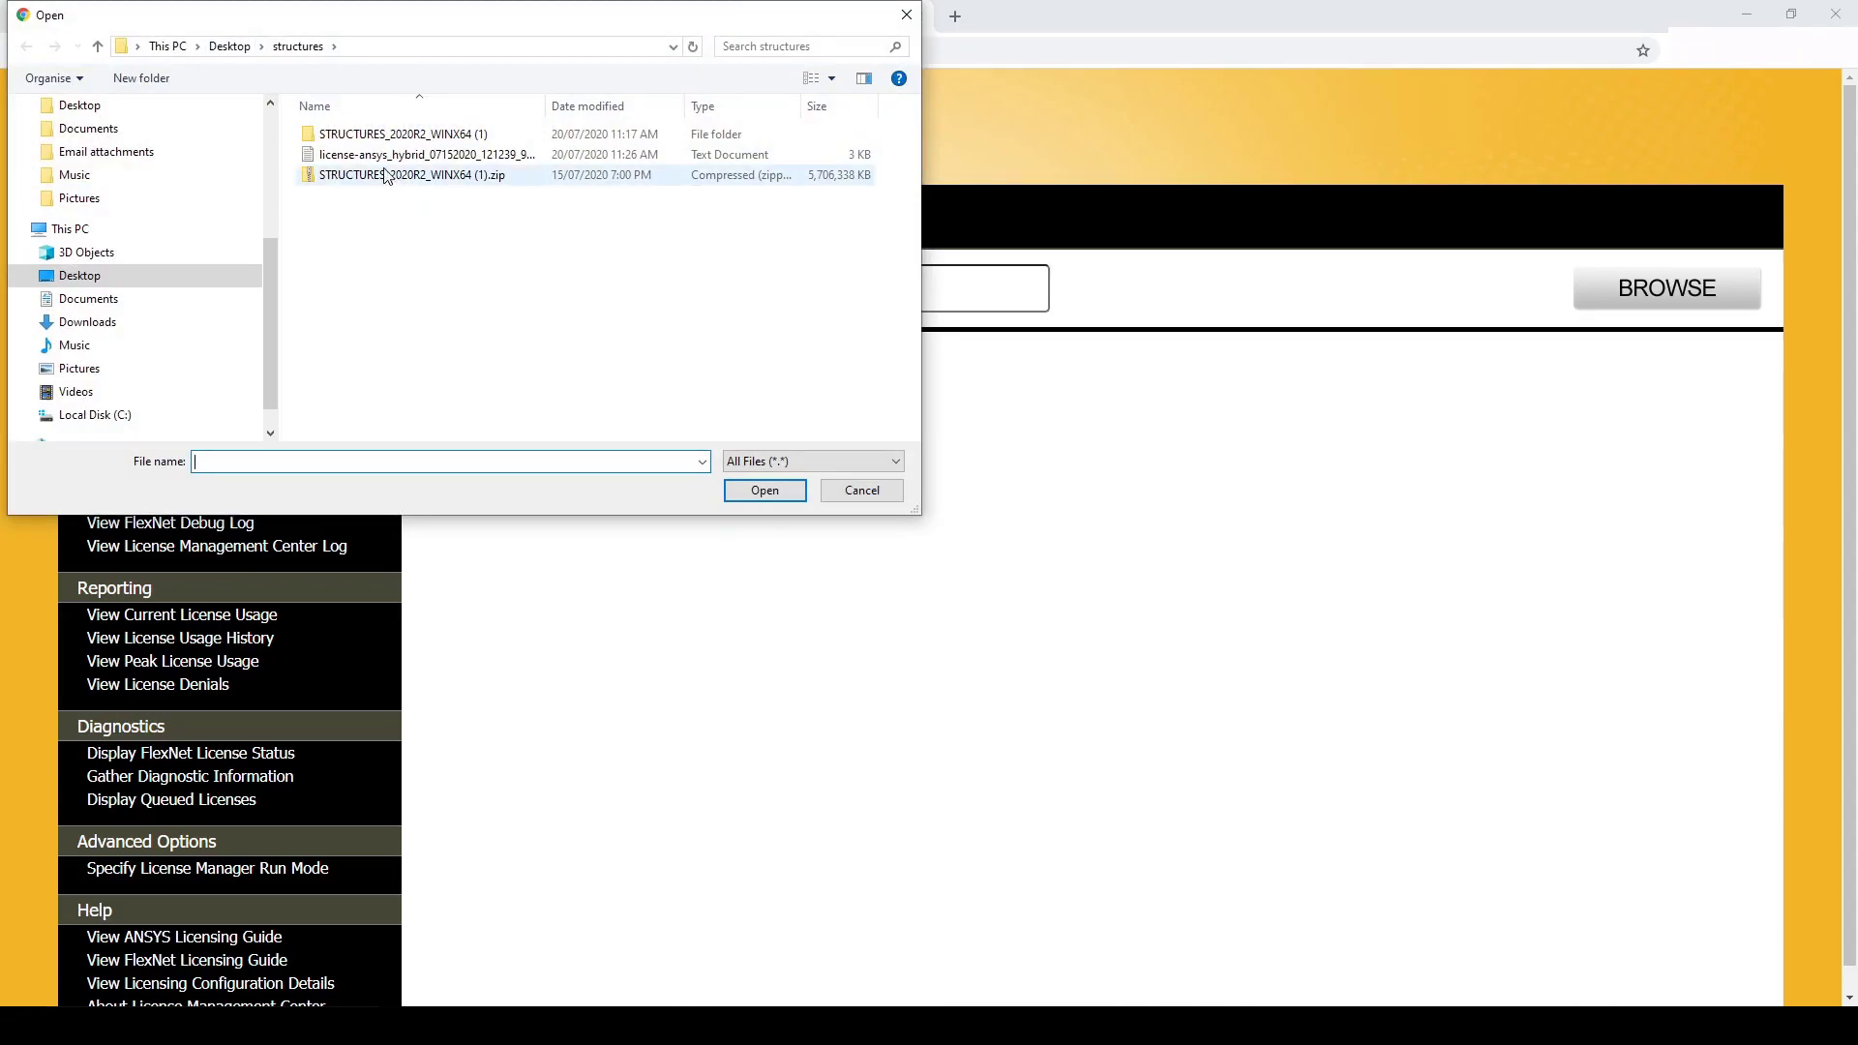
click(382, 165)
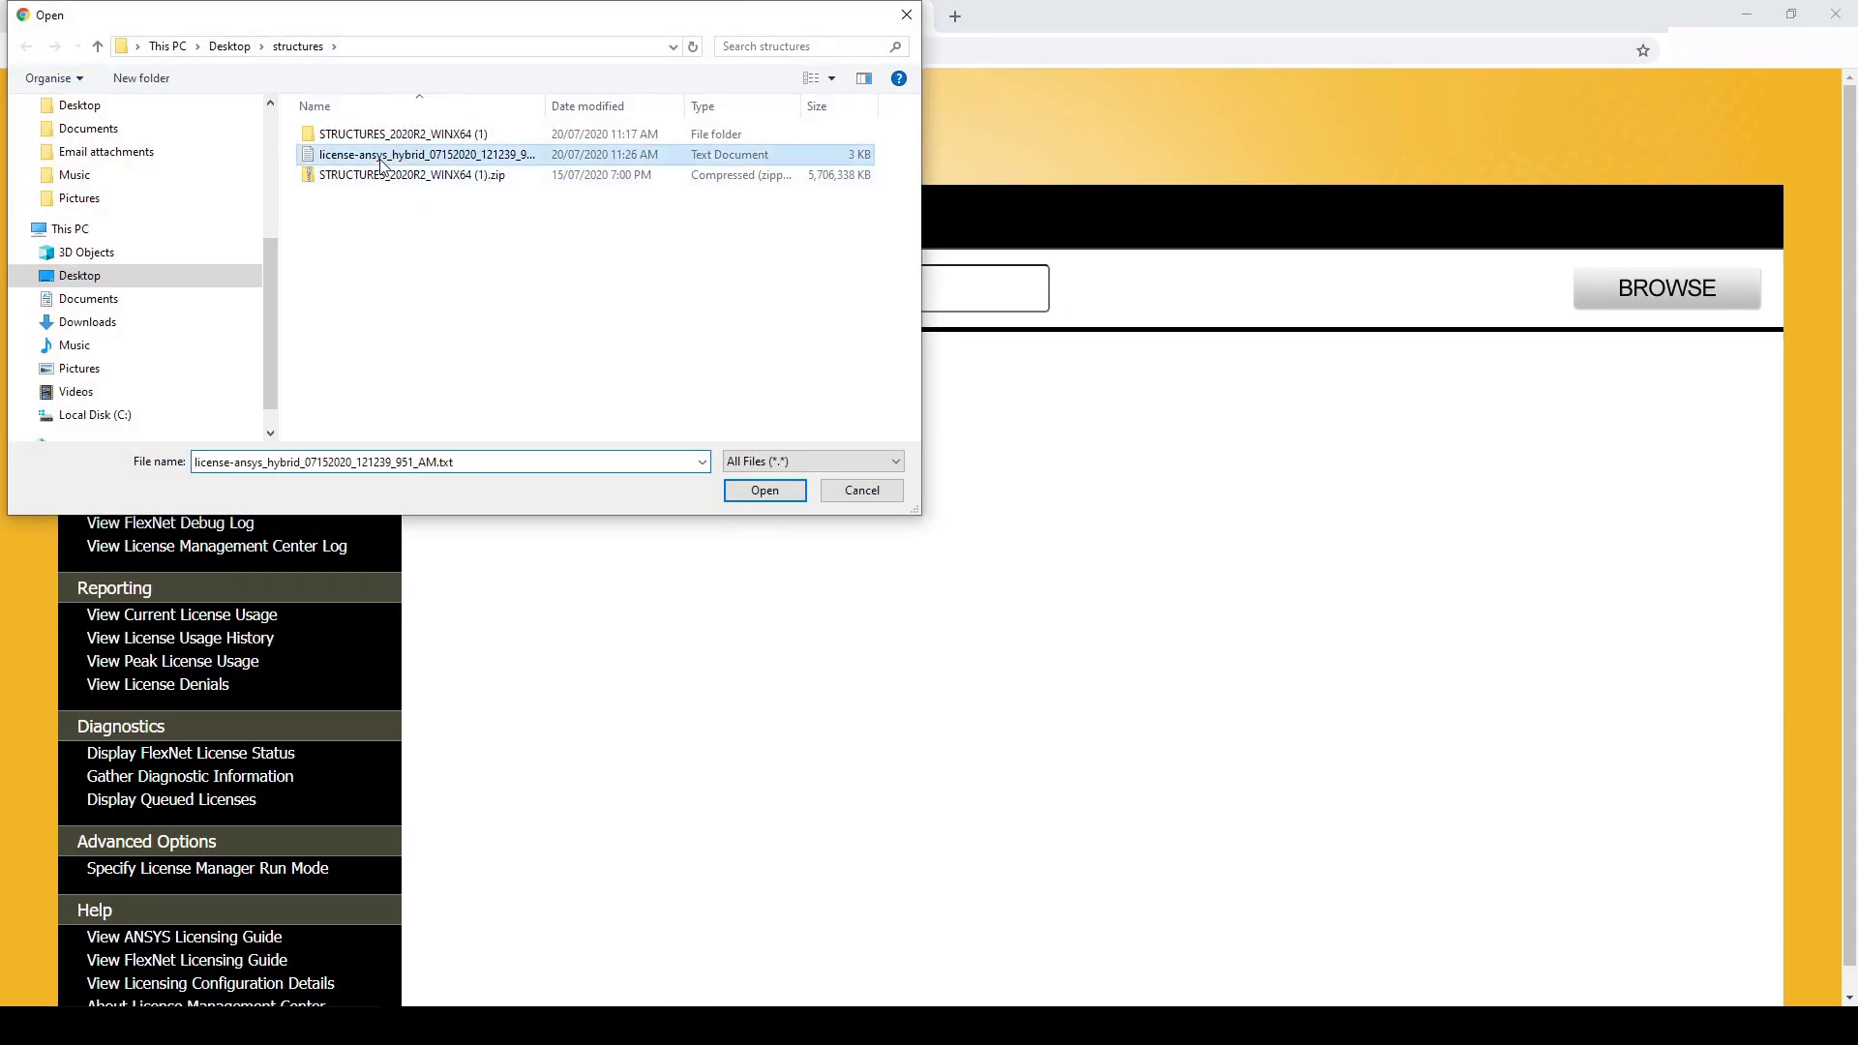
double_click(451, 164)
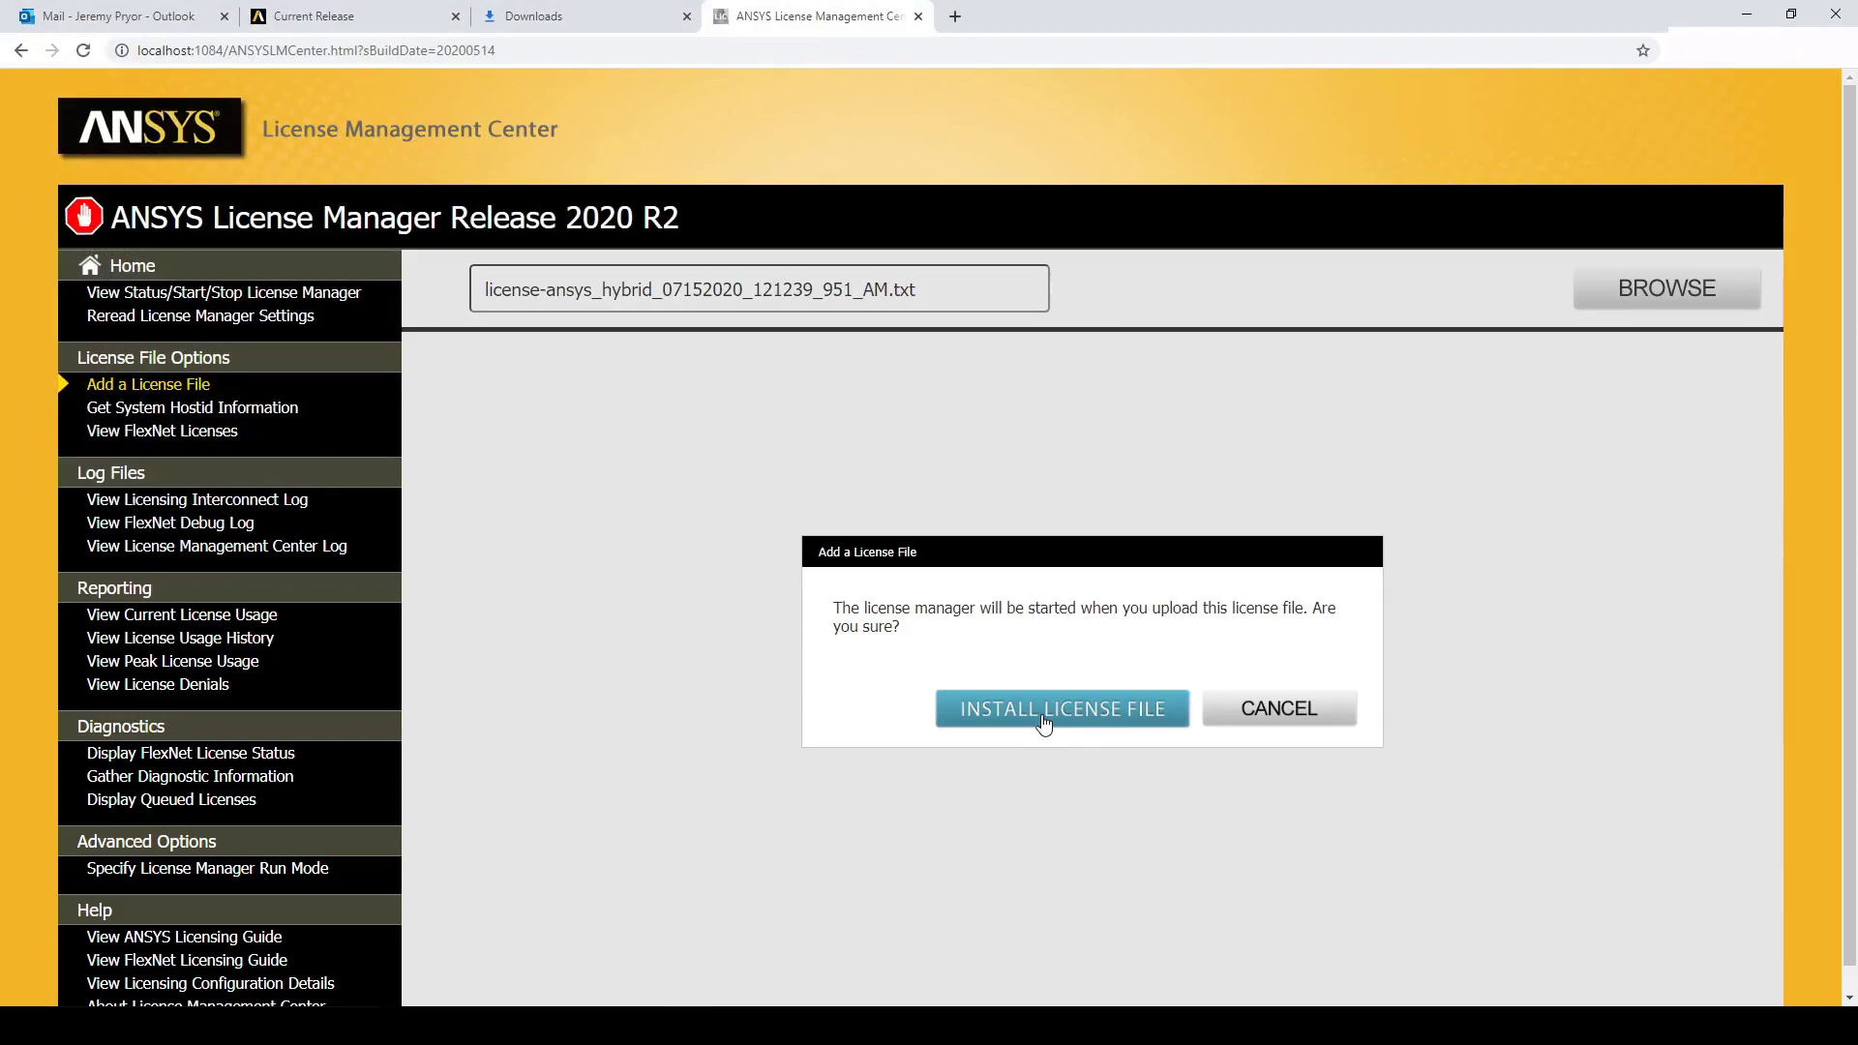
click(1044, 717)
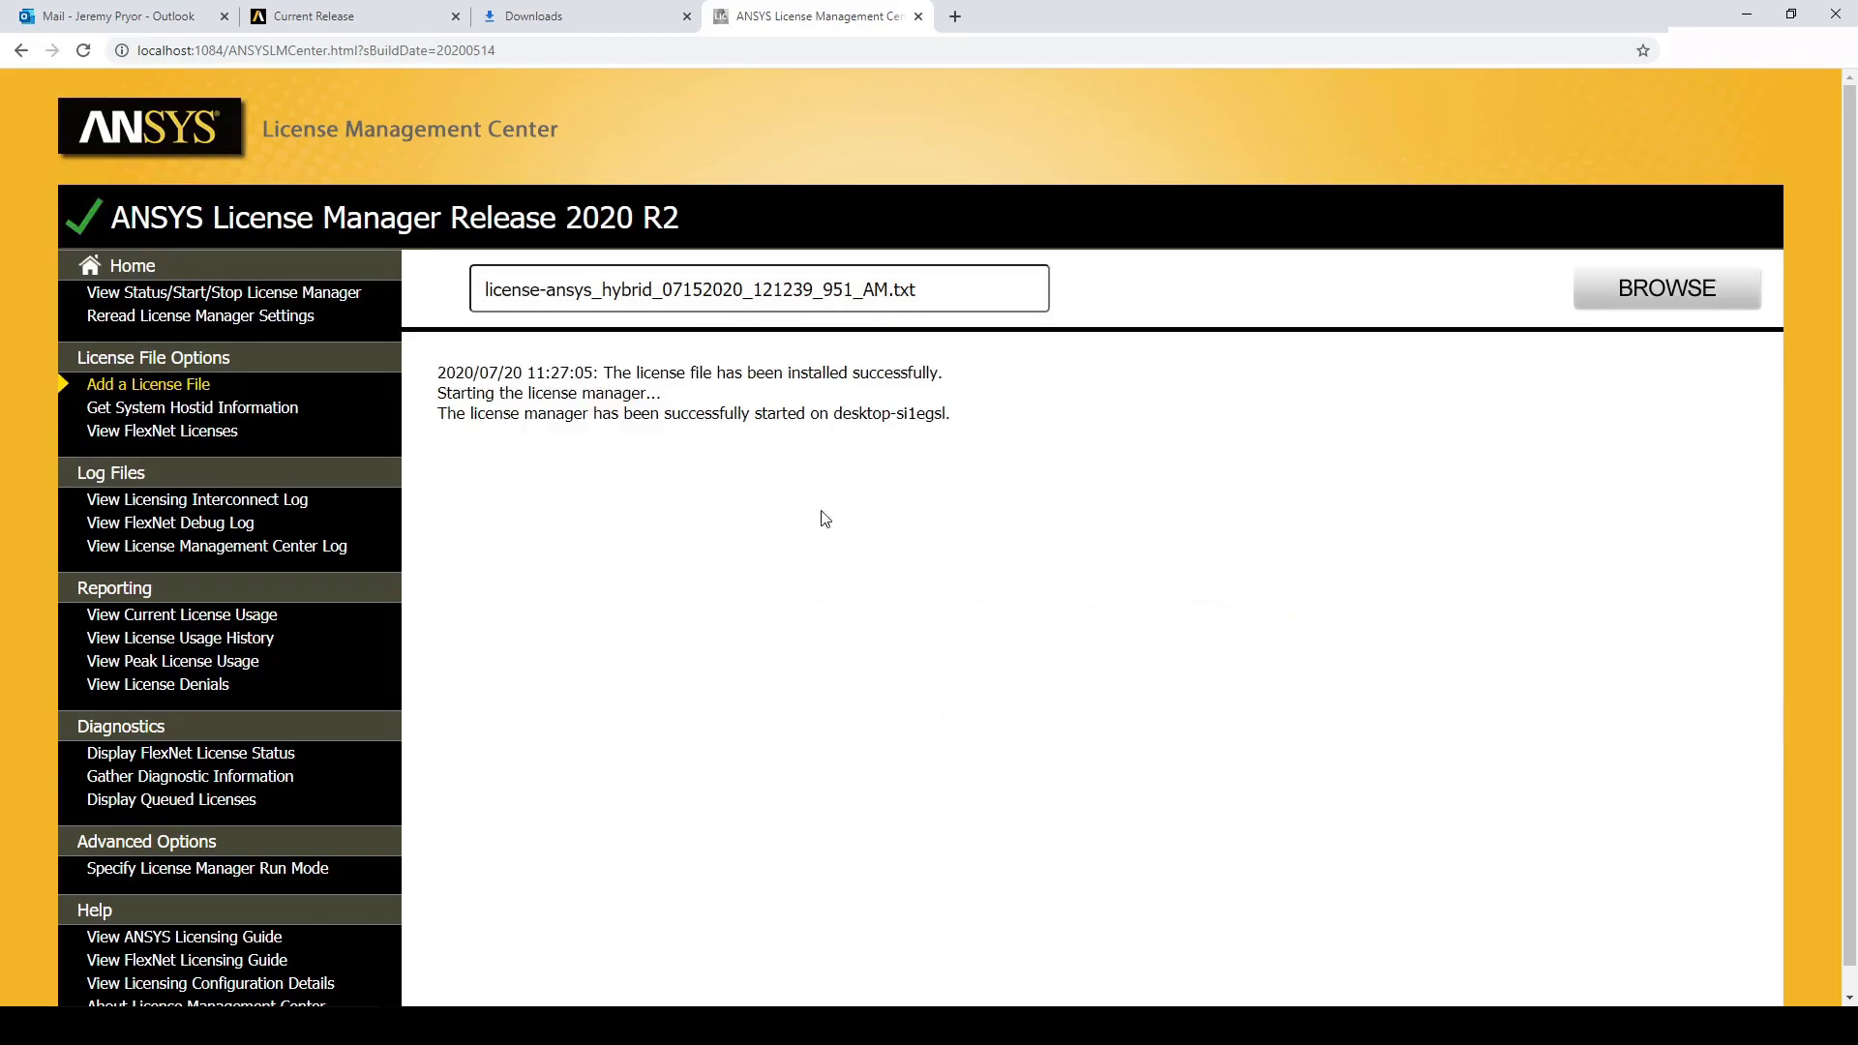
drag(584, 414, 956, 416)
click(1037, 504)
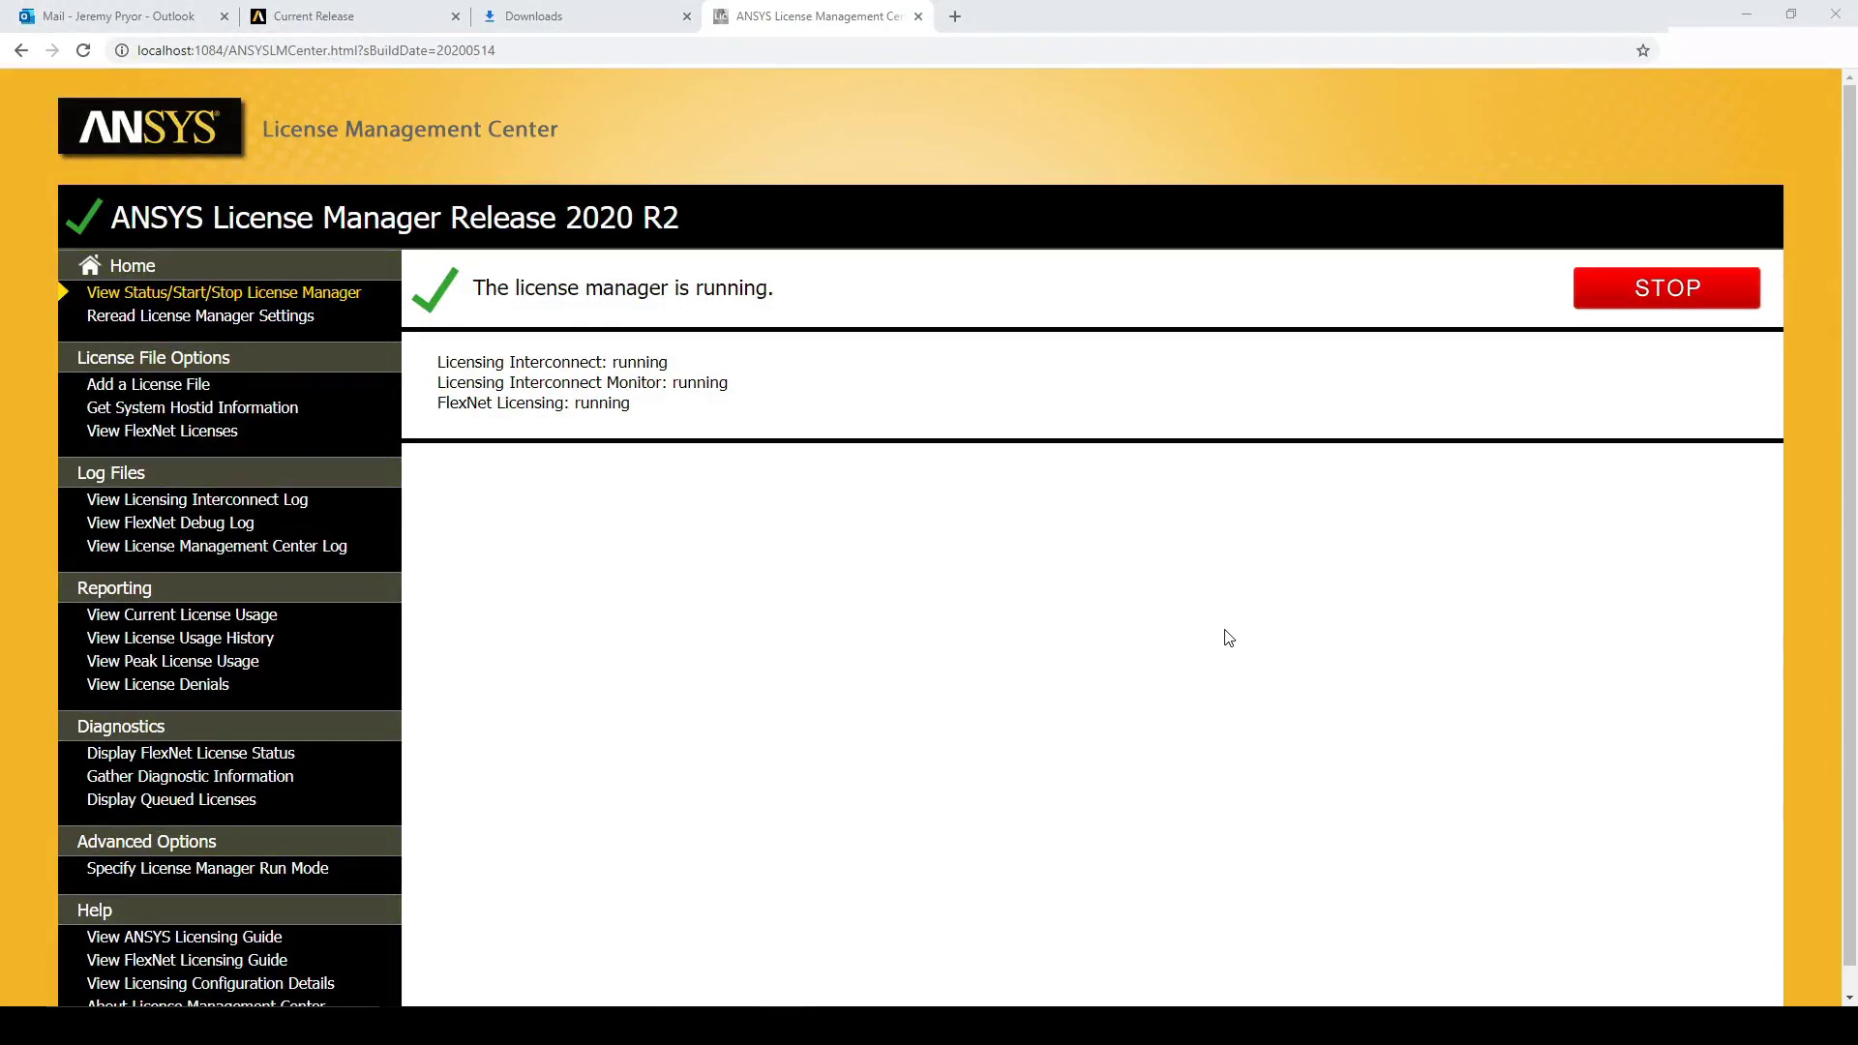
- Search Start for 'client' and run Client ANSLIC_ADMIN Utility 2020 R2 as administrator
key(super)
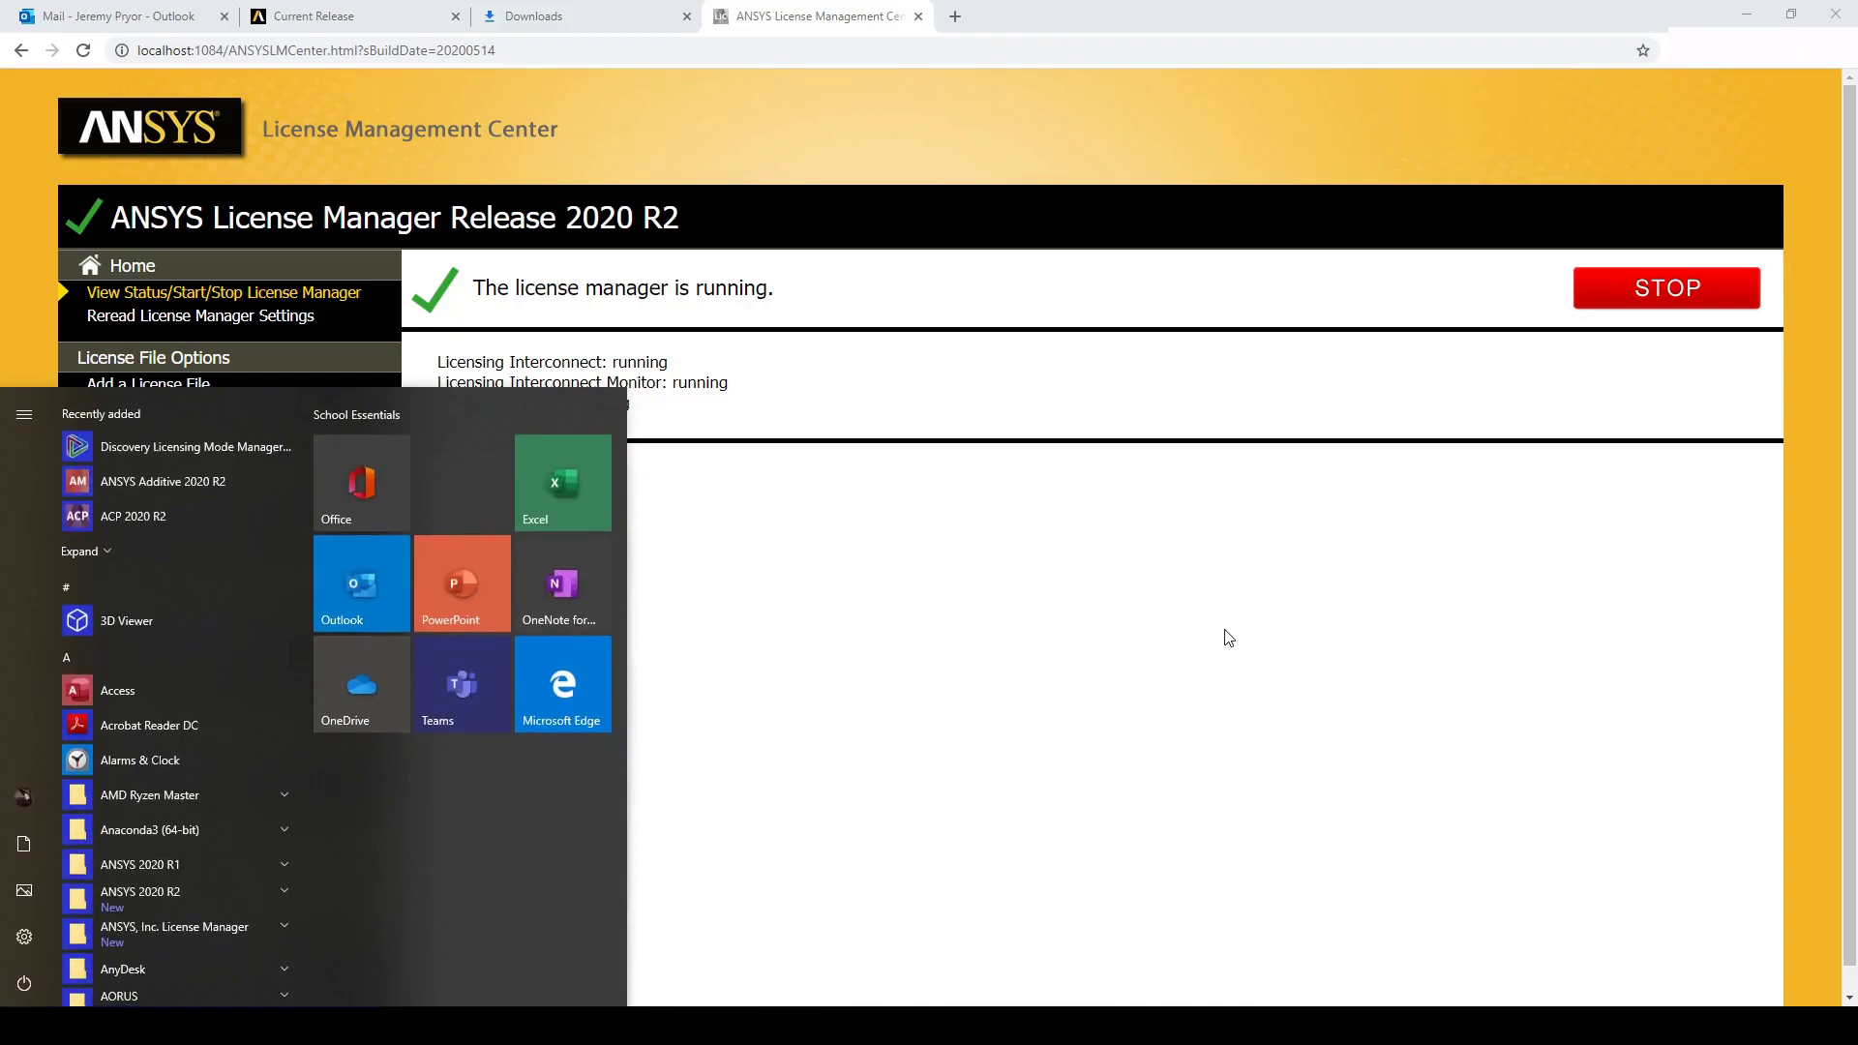
text(cl)
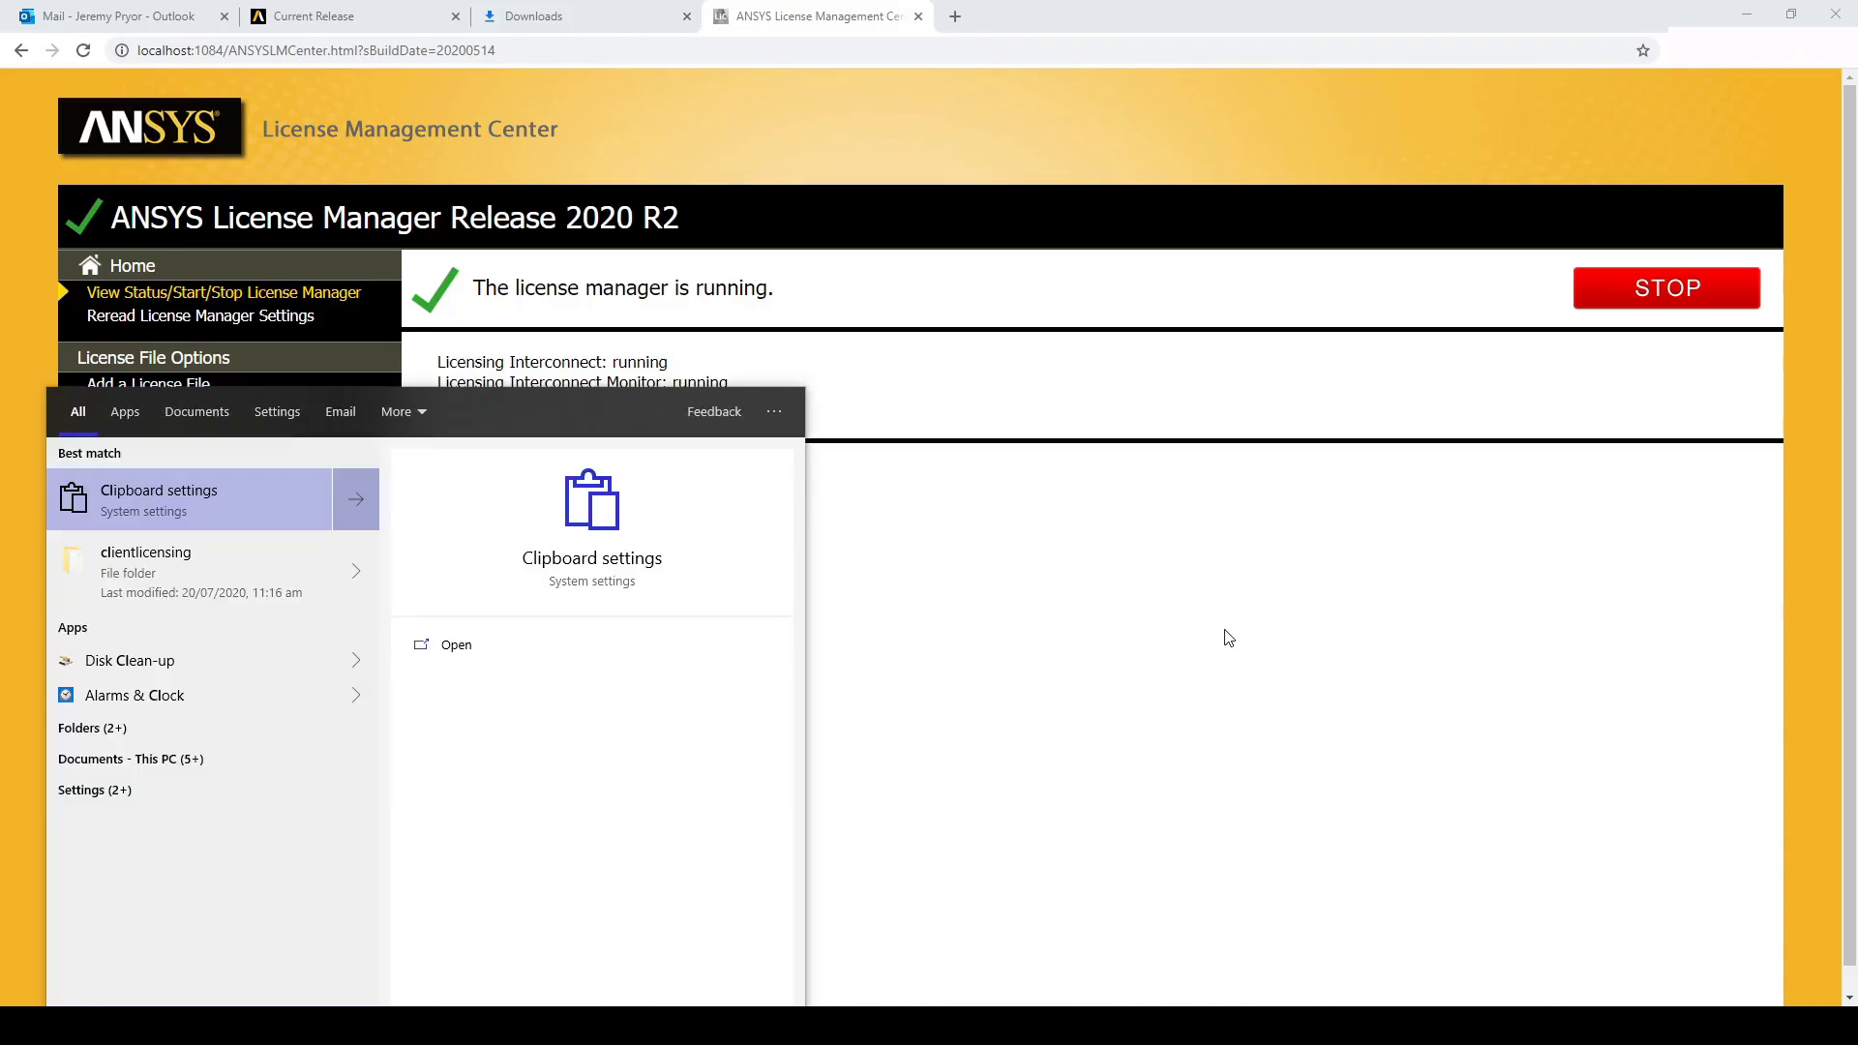
text(ient)
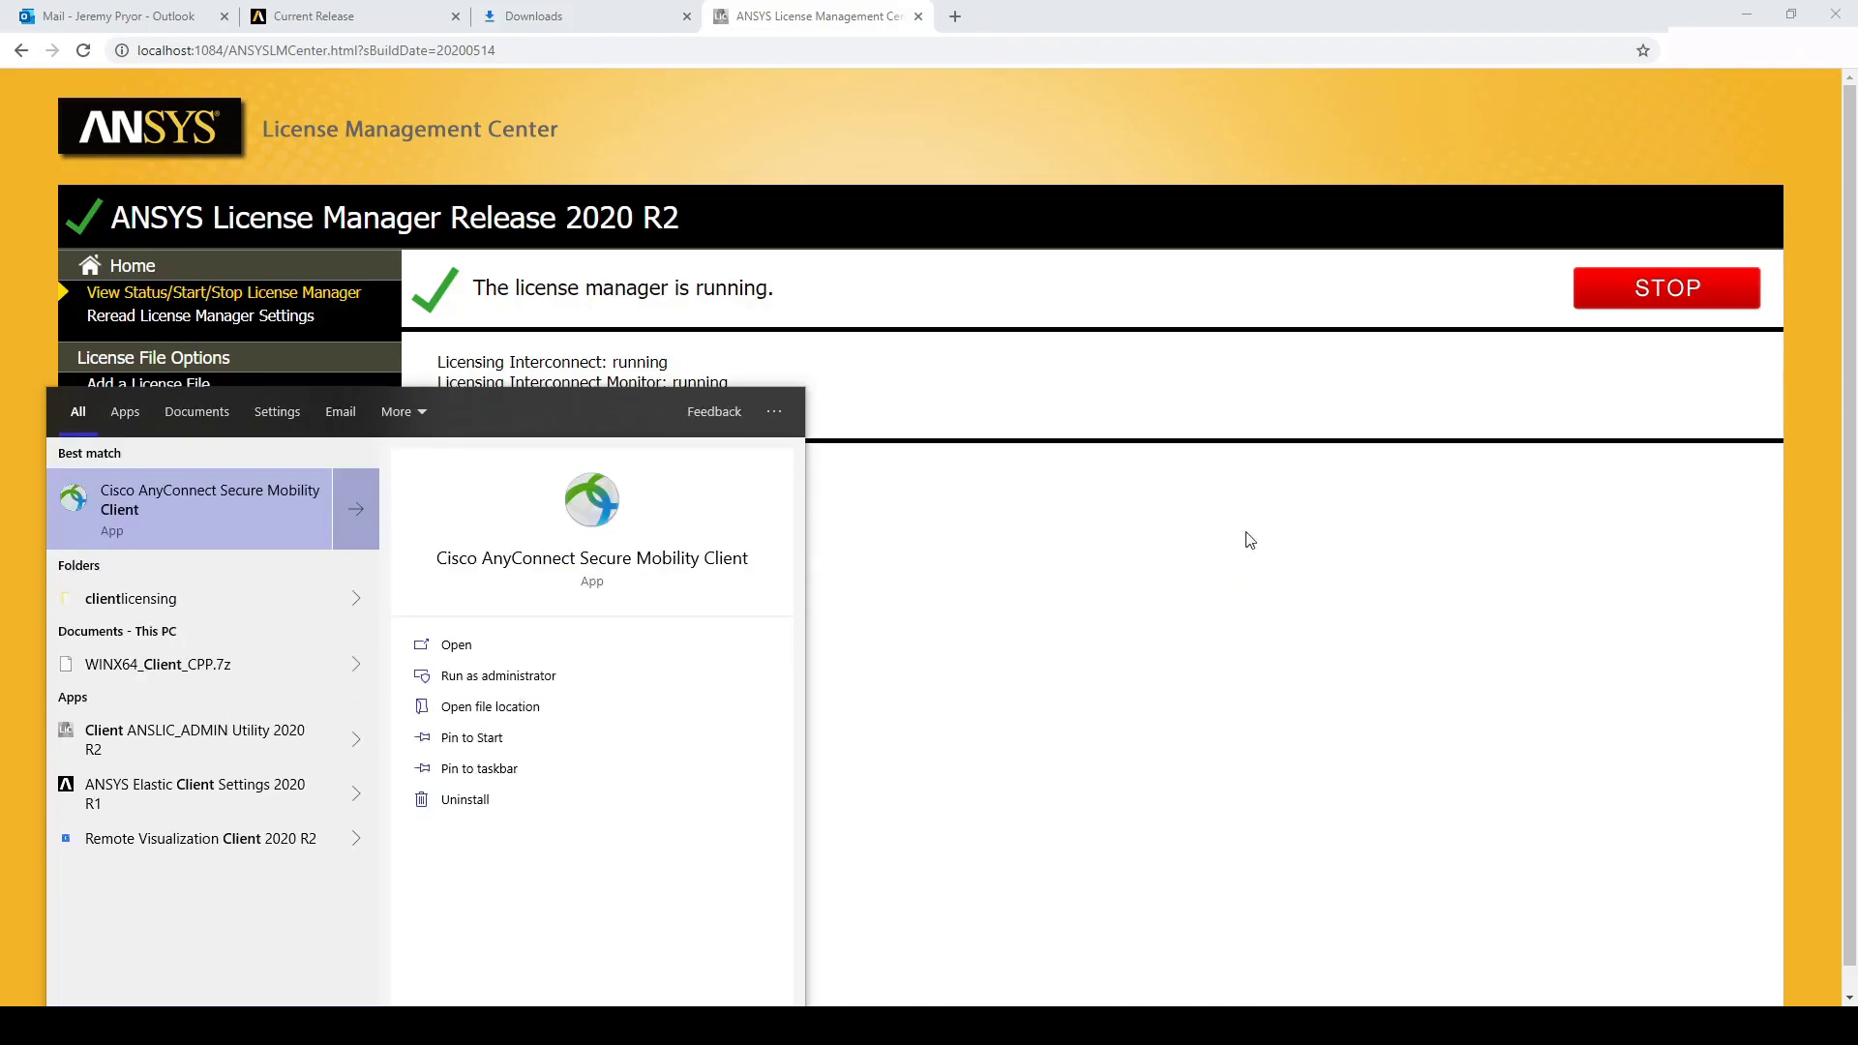
right_click(253, 736)
click(316, 753)
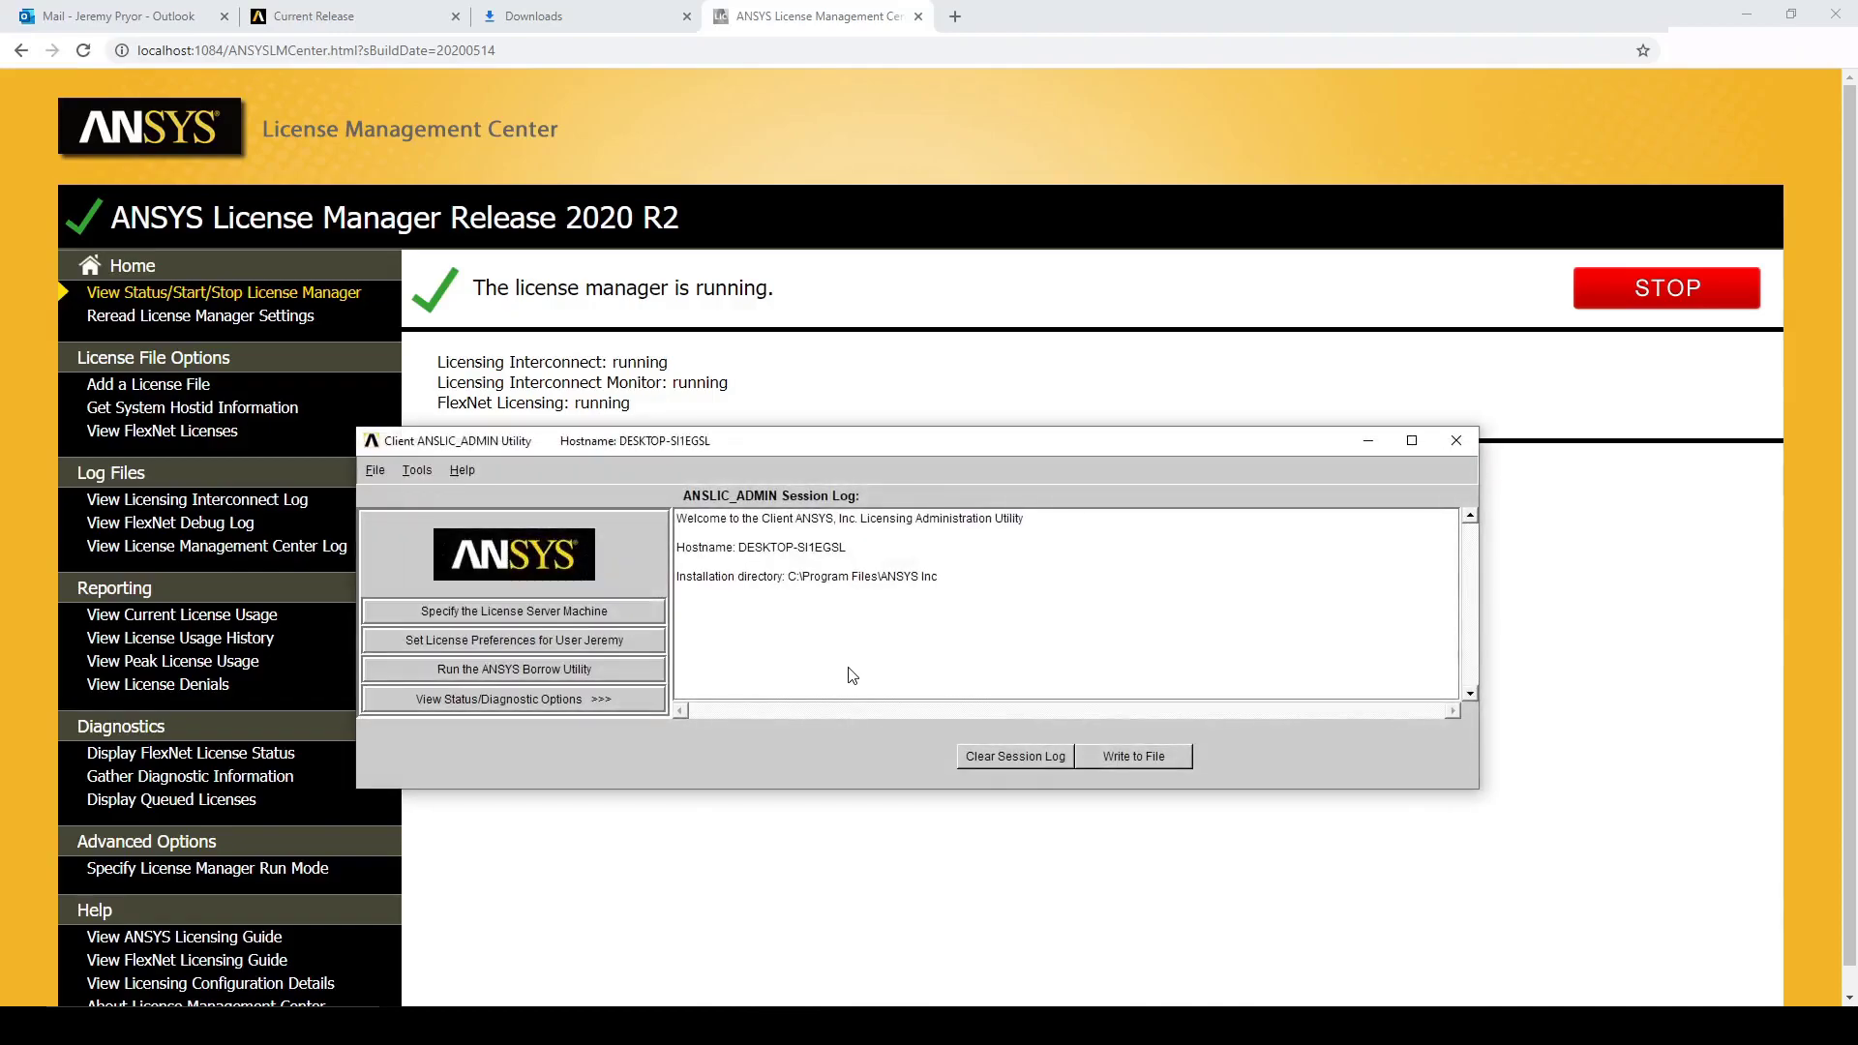
- Display the full license status in a maximized window and check the a_spaceclaim_dirmod license line
click(619, 699)
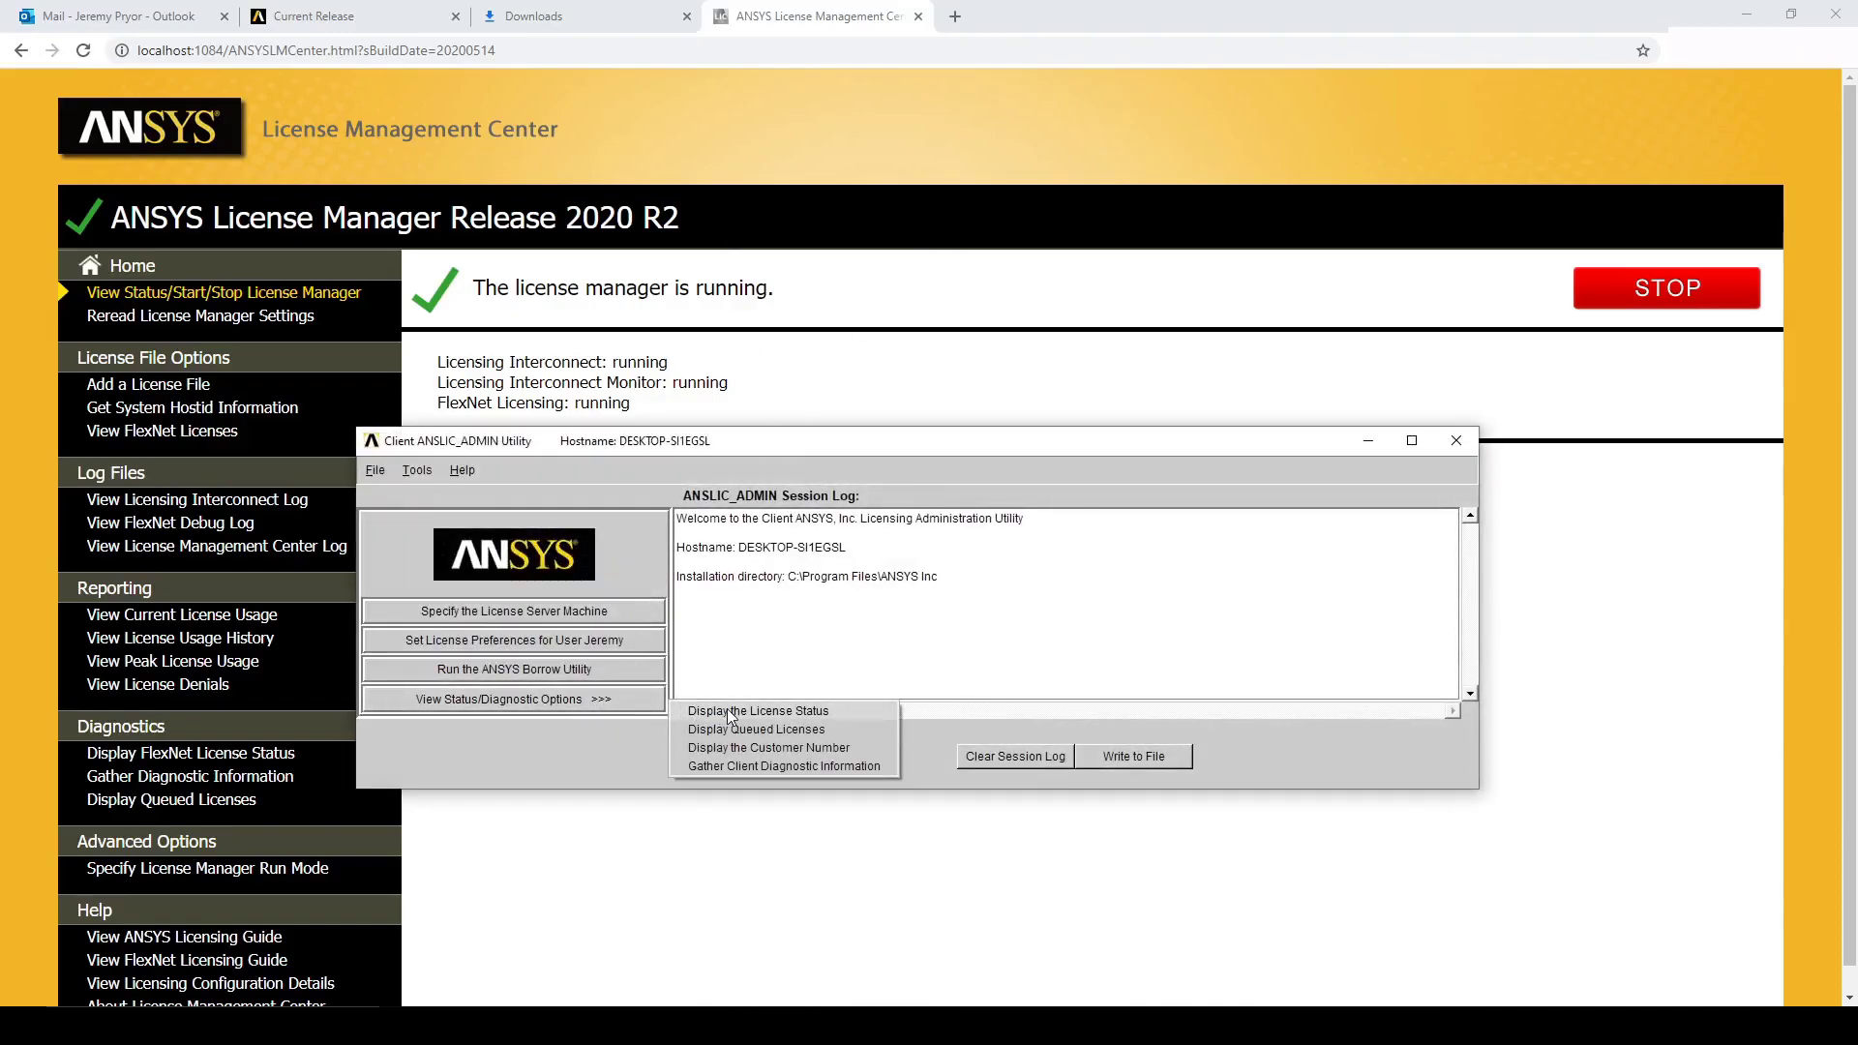
click(730, 712)
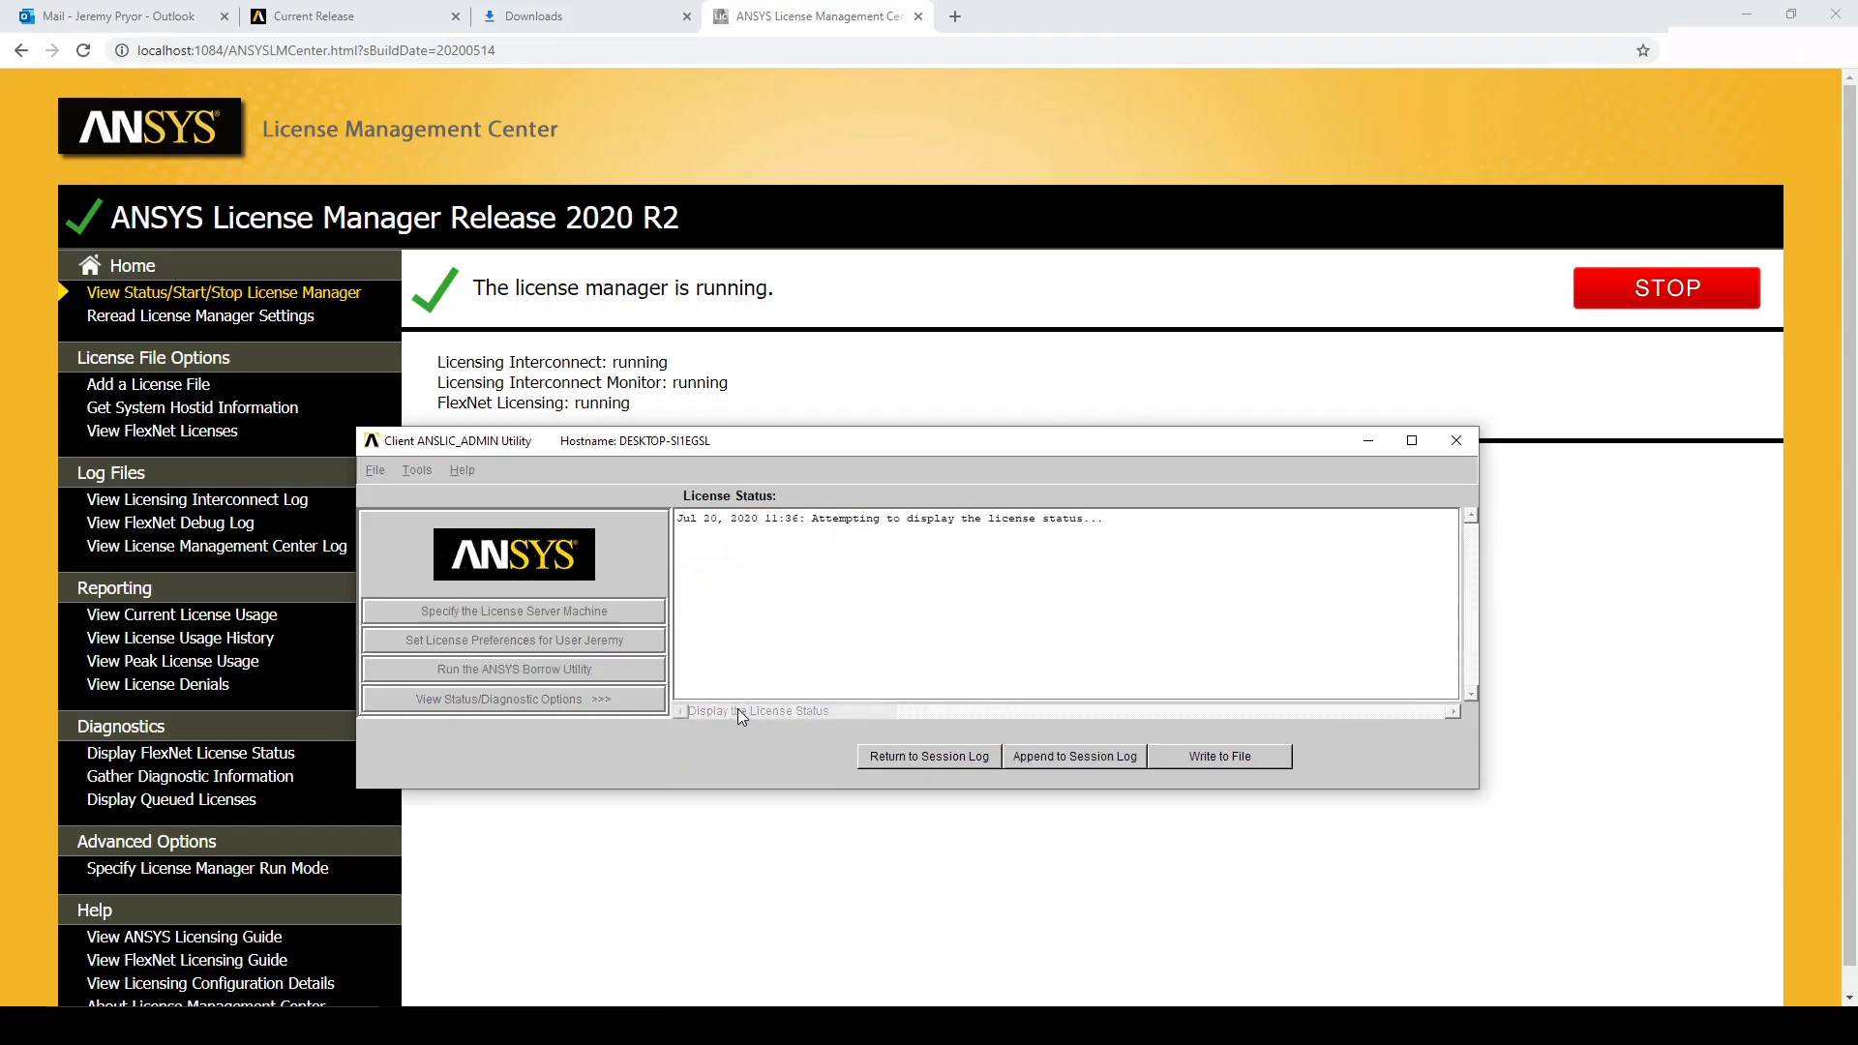
double_click(1183, 445)
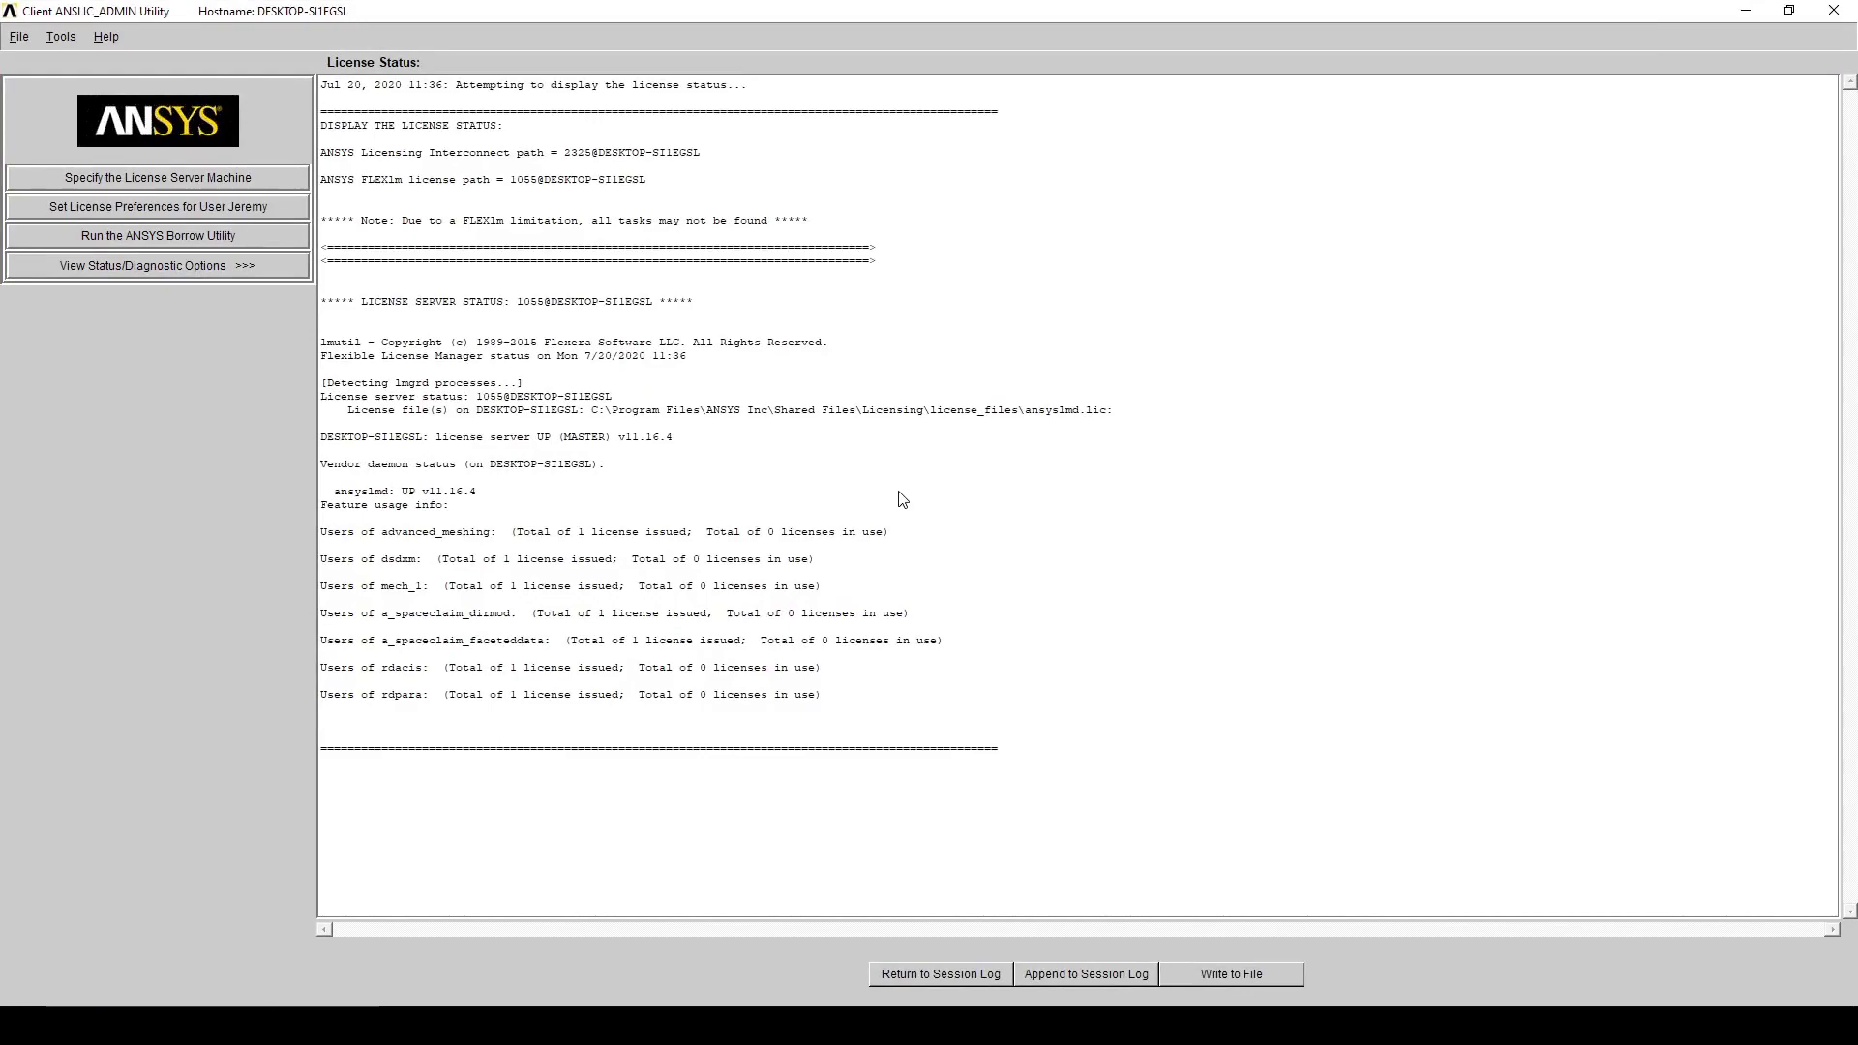
drag(333, 614, 628, 627)
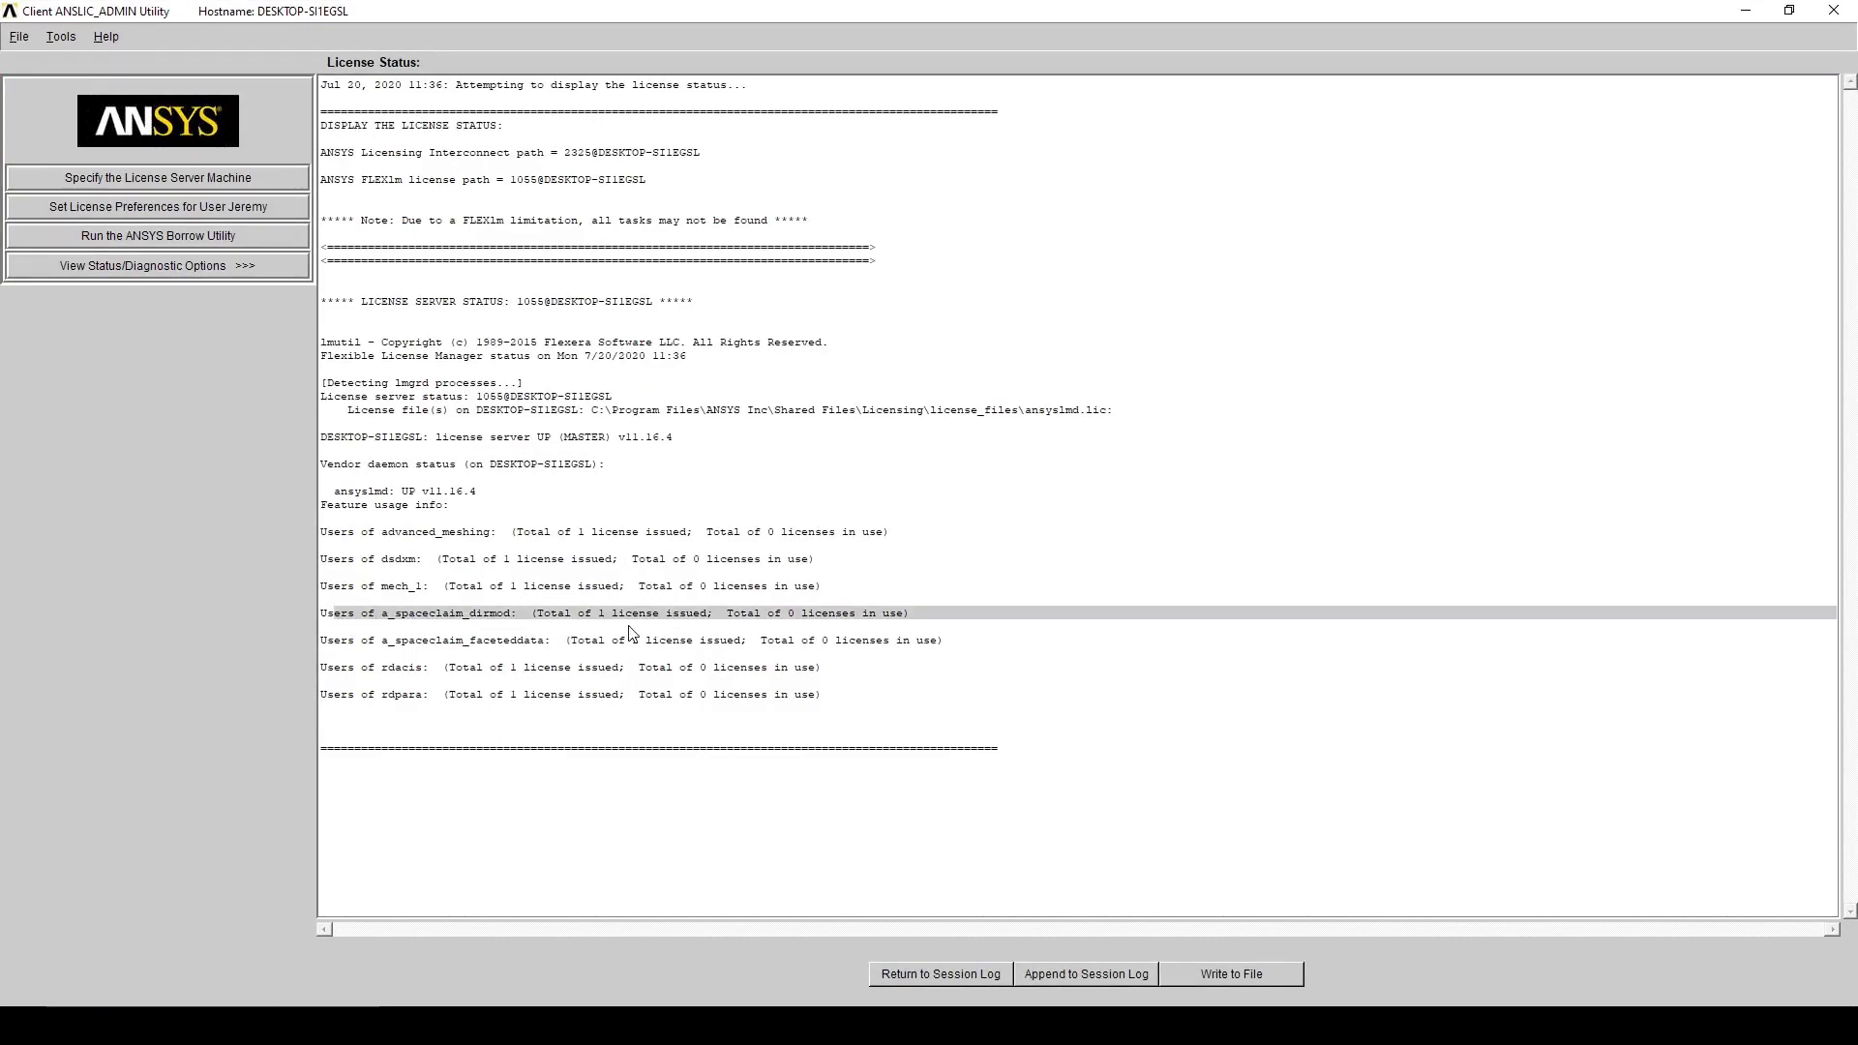
click(1040, 594)
- Launch SpaceClaim 2020 R2 from a Start search for 'space'
key(super)
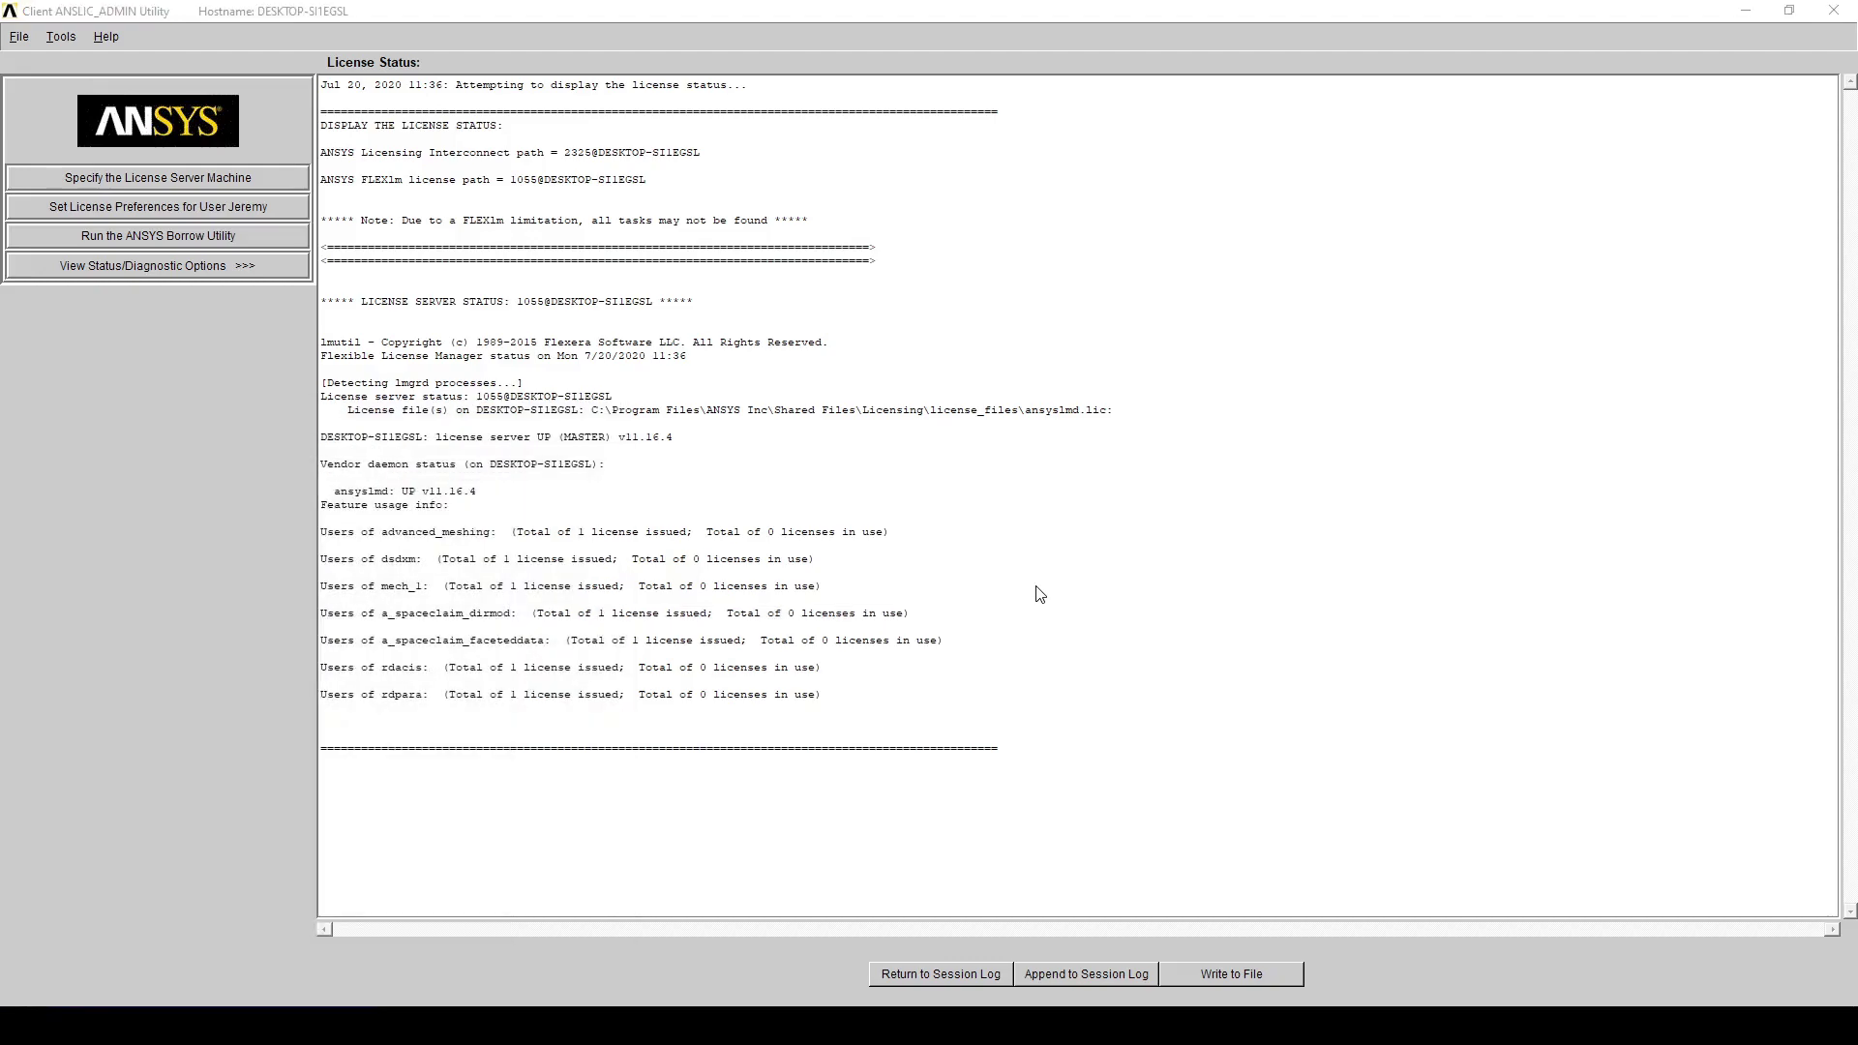
text(space)
key(Return)
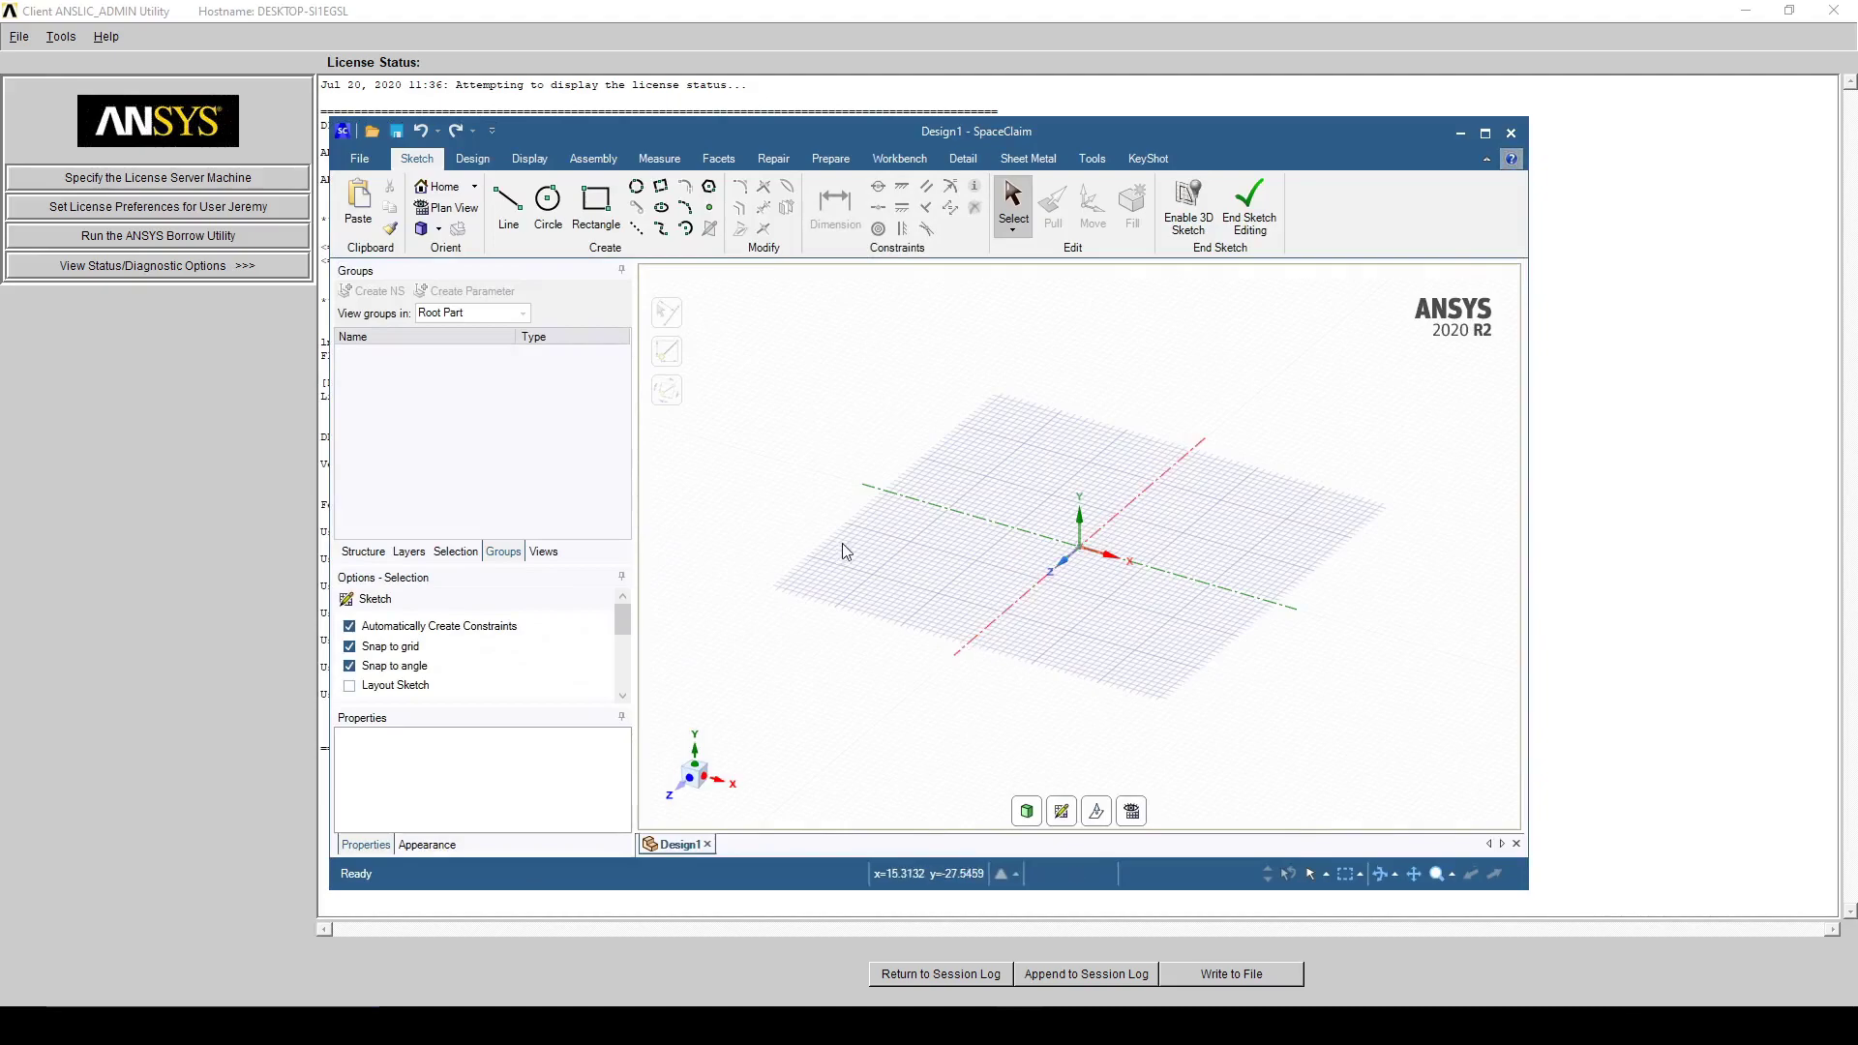
- Orbit the blank Design1 sketch grid to confirm SpaceClaim responds
mouse_move(1039, 594)
mouse_down()
mouse_move(1049, 573)
mouse_move(984, 587)
mouse_move(954, 630)
mouse_move(1057, 643)
mouse_up()
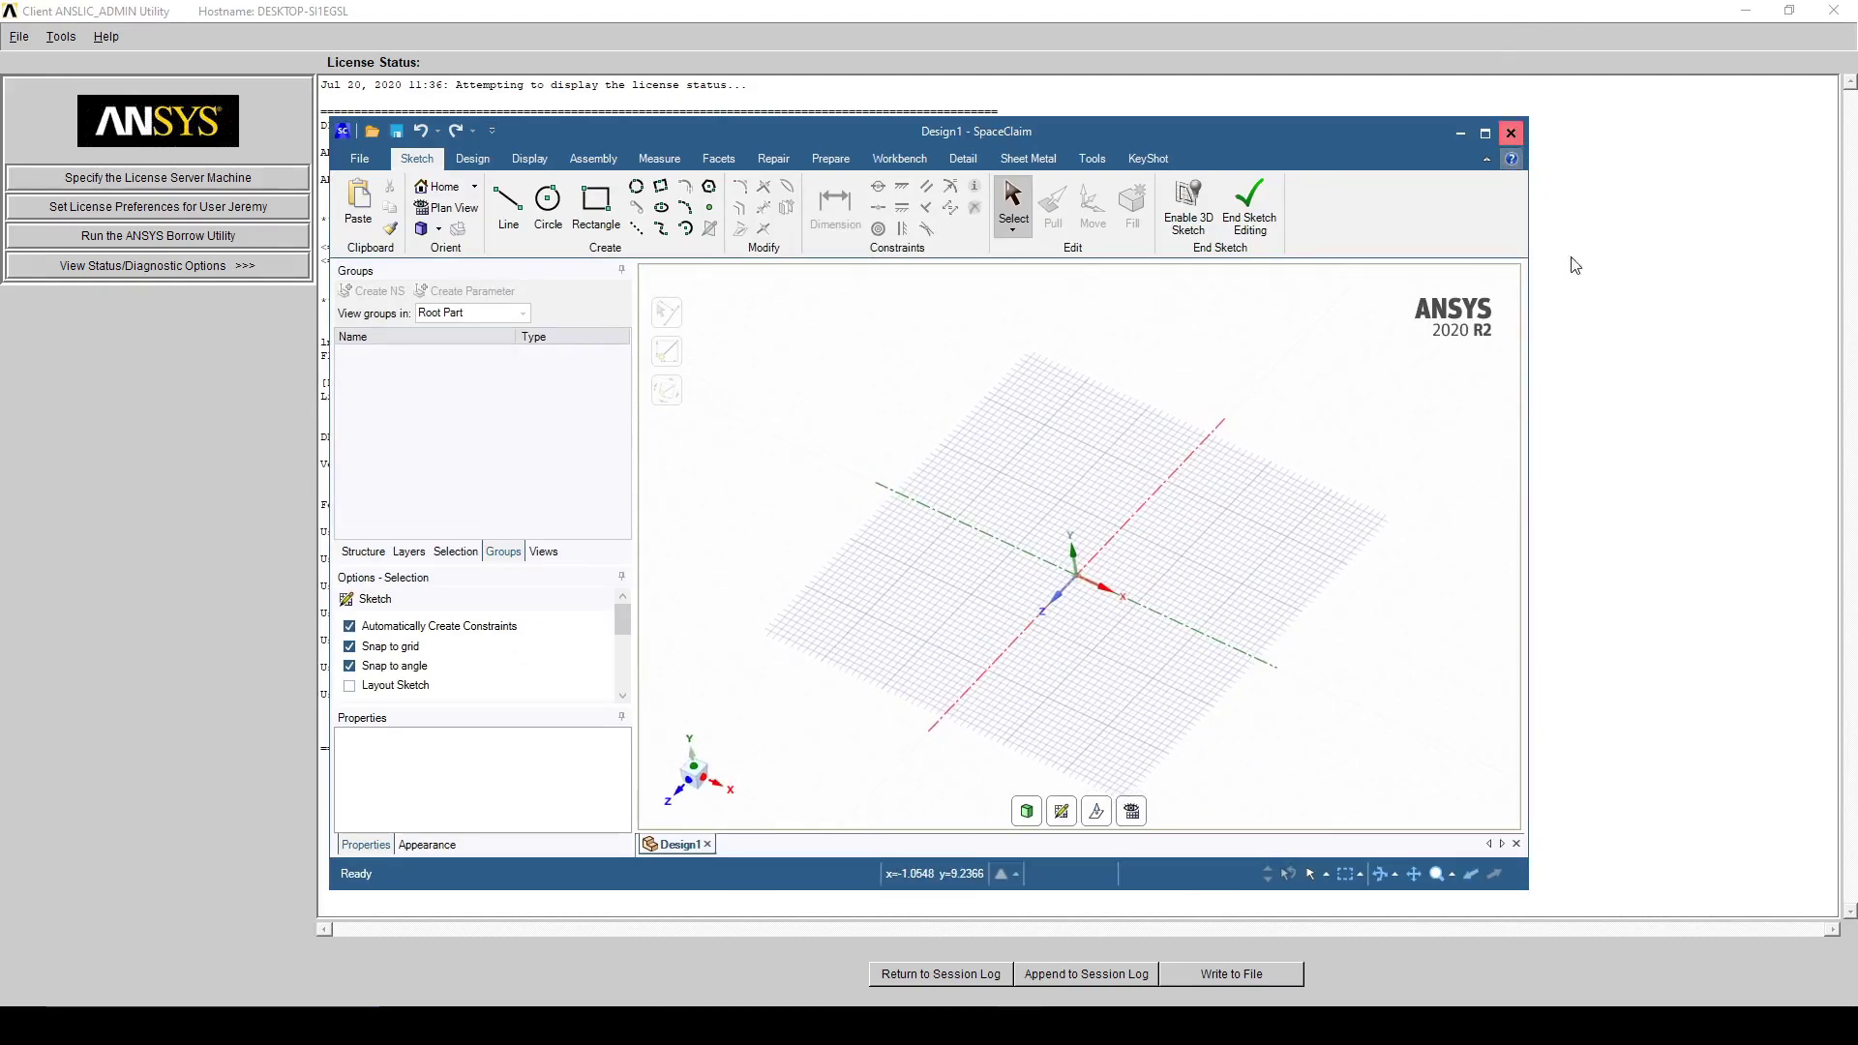